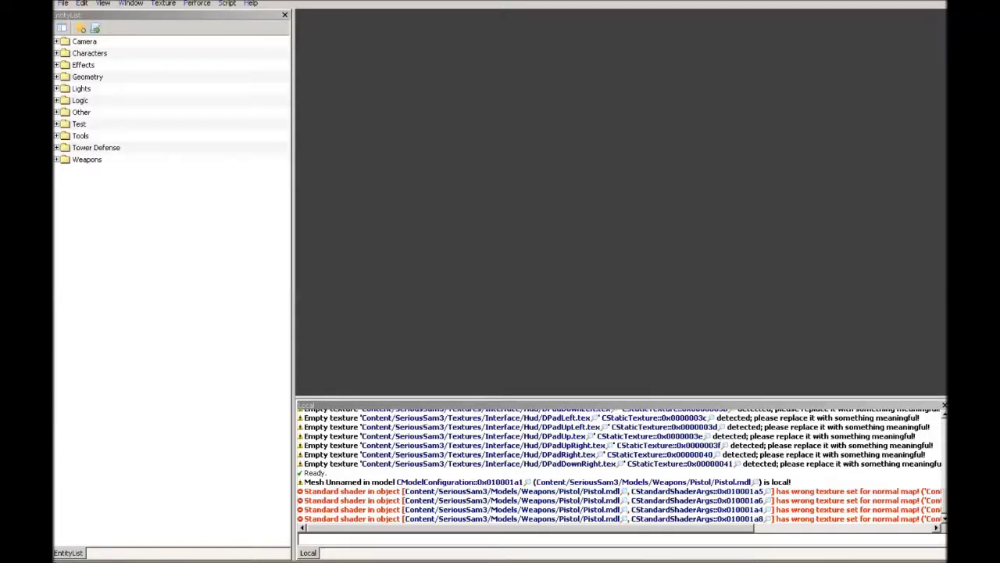
# Step: Open the AssaultRifle_FP.mdl model from Content/SeriousSam3/Models/Weapons/AssaultRifle
pyautogui.click(63, 4)
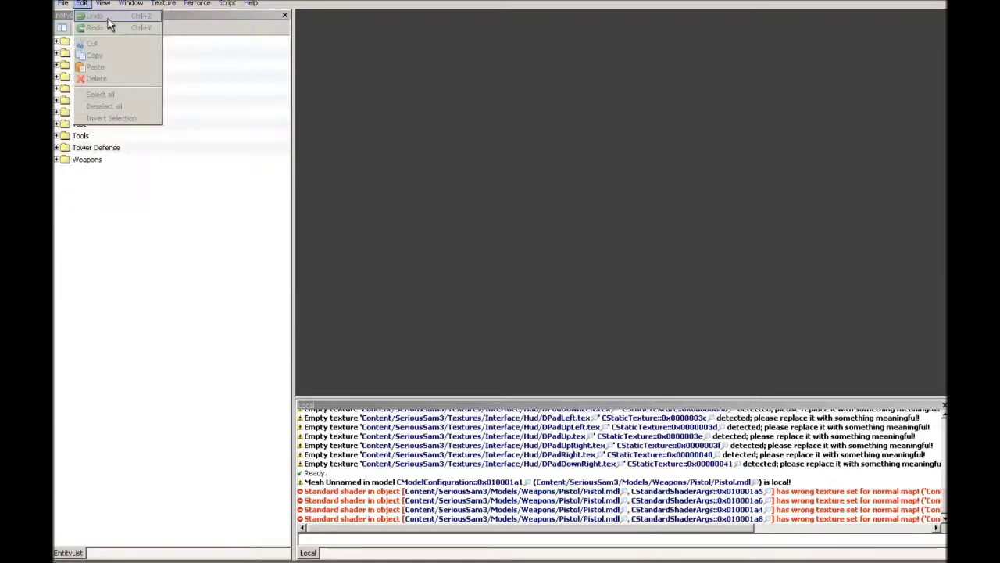
pyautogui.moveTo(82, 28)
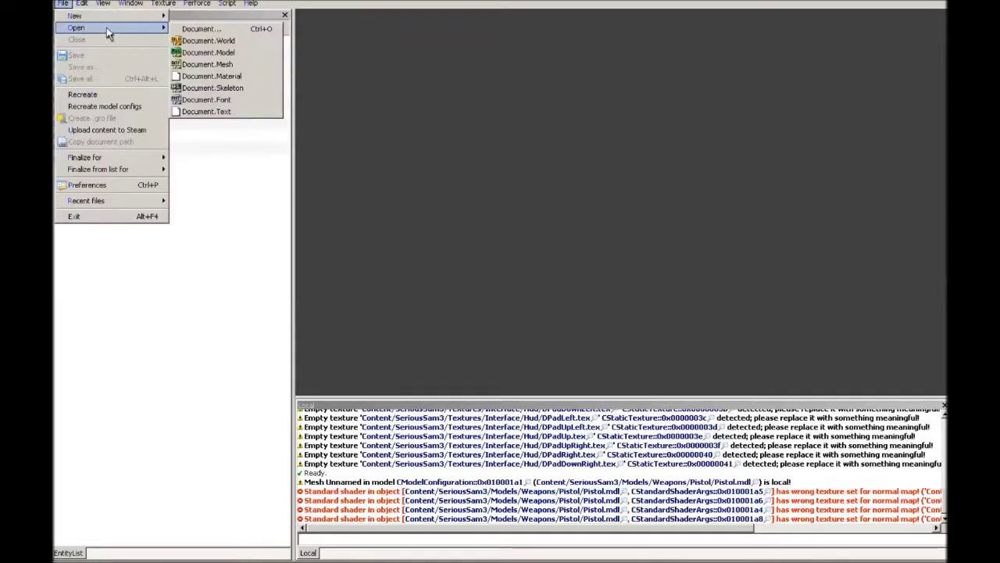
pyautogui.click(224, 52)
pyautogui.click(345, 90)
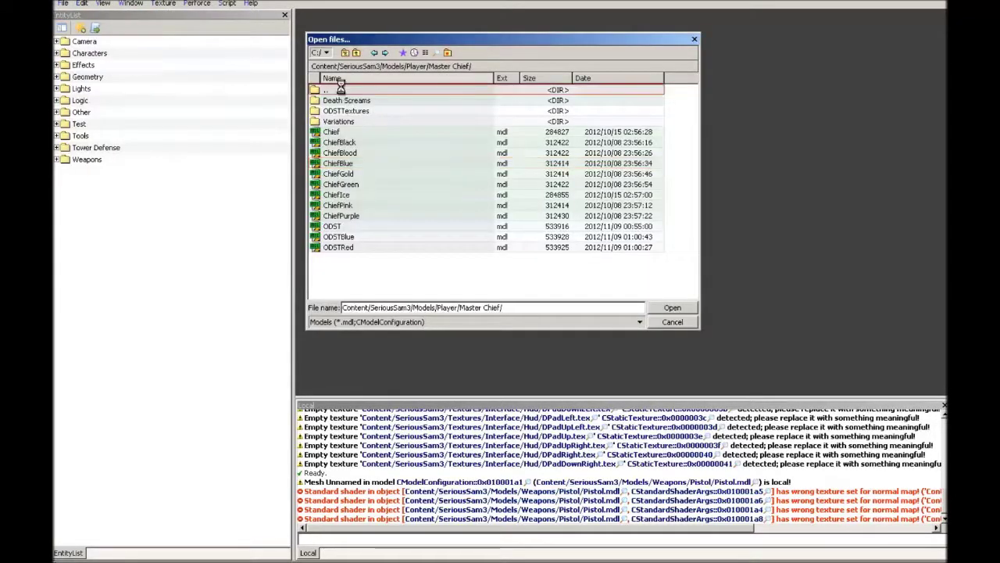
pyautogui.click(358, 55)
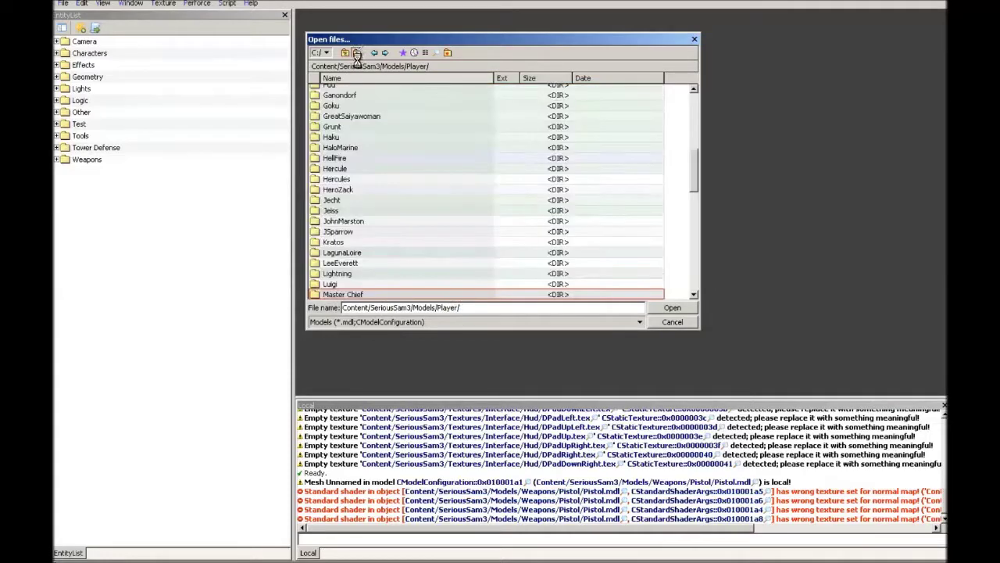
pyautogui.click(358, 52)
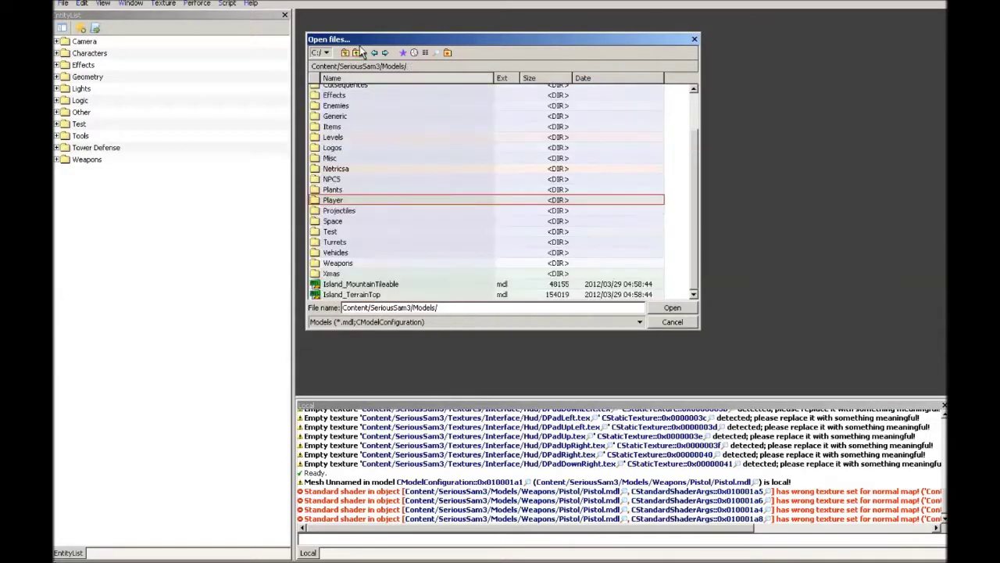
pyautogui.click(348, 266)
pyautogui.doubleClick(349, 266)
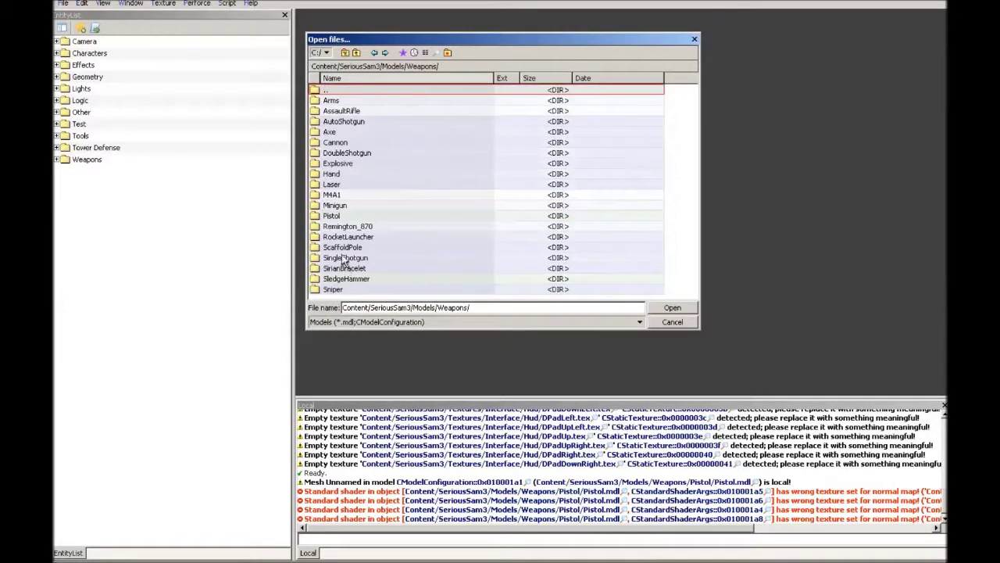
pyautogui.doubleClick(351, 110)
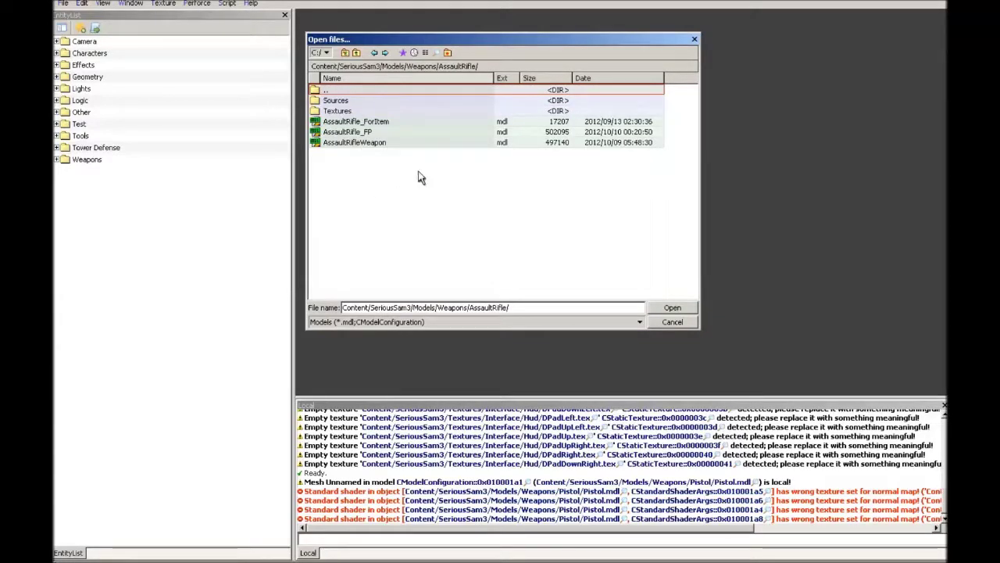
pyautogui.click(372, 135)
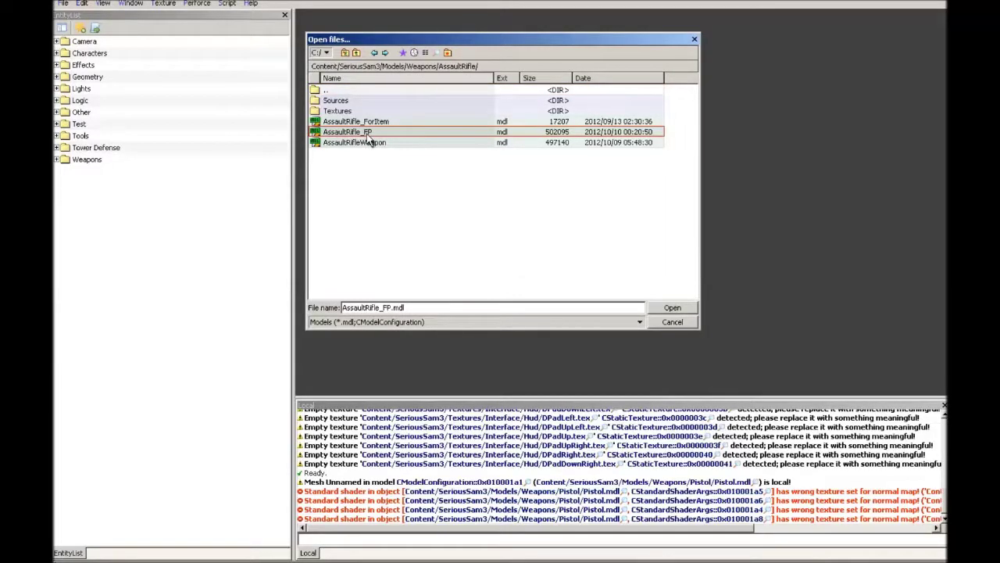
pyautogui.doubleClick(370, 136)
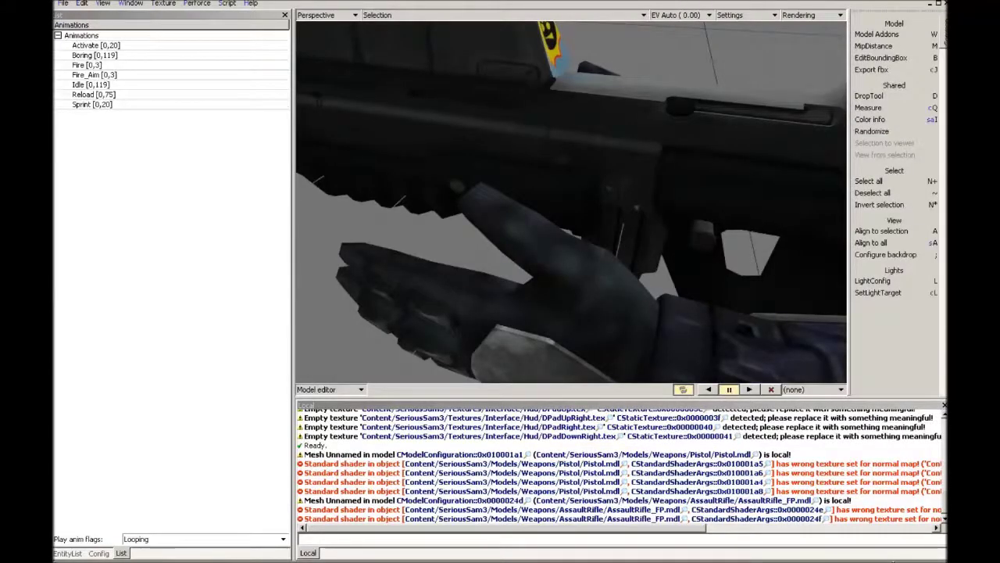
# Step: Inspect the assault rifle and arms from several angles, including the wireframe in the mesh editor, and return to the model editor
pyautogui.moveTo(645, 235); pyautogui.dragTo(605, 283, button='middle')
pyautogui.scroll(-5, 572, 203)
pyautogui.scroll(3, 571, 203)
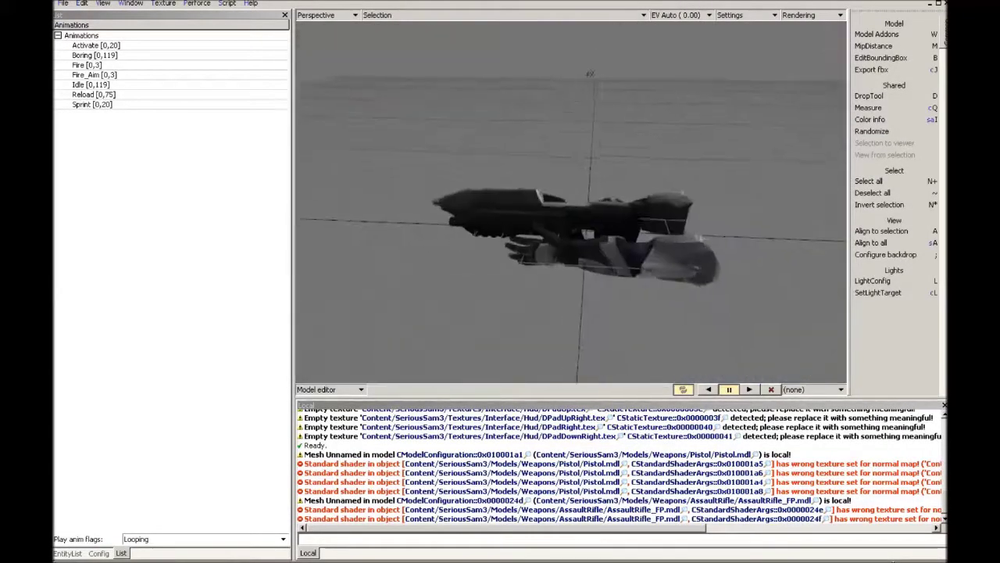
pyautogui.moveTo(571, 203); pyautogui.dragTo(616, 225, button='middle')
pyautogui.scroll(-3, 571, 204)
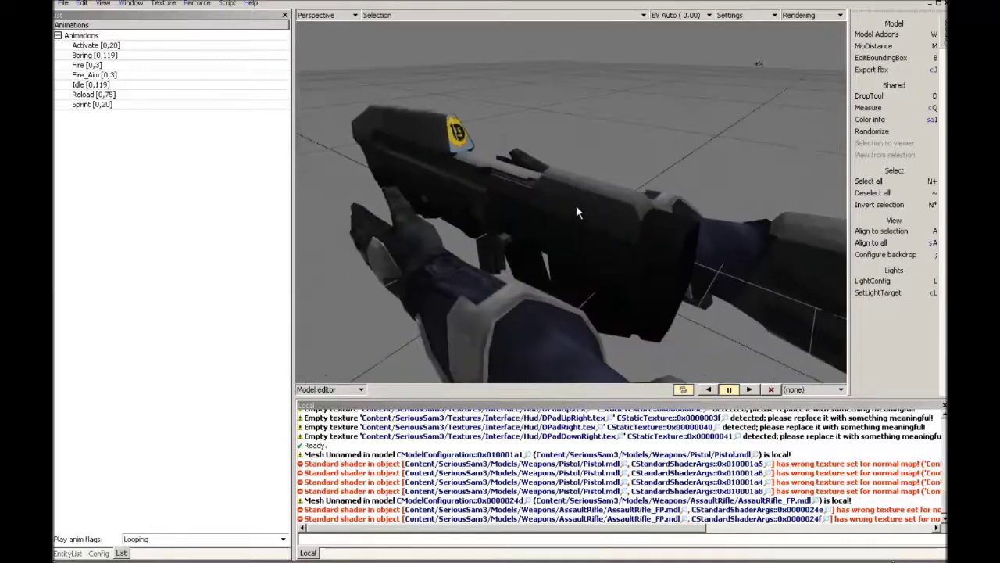
pyautogui.press('Tab')
pyautogui.press('m')
pyautogui.moveTo(534, 211)
pyautogui.mouseDown(button='middle')
pyautogui.moveTo(574, 205)
pyautogui.moveTo(545, 212)
pyautogui.mouseUp(button='middle')
pyautogui.press('F4')
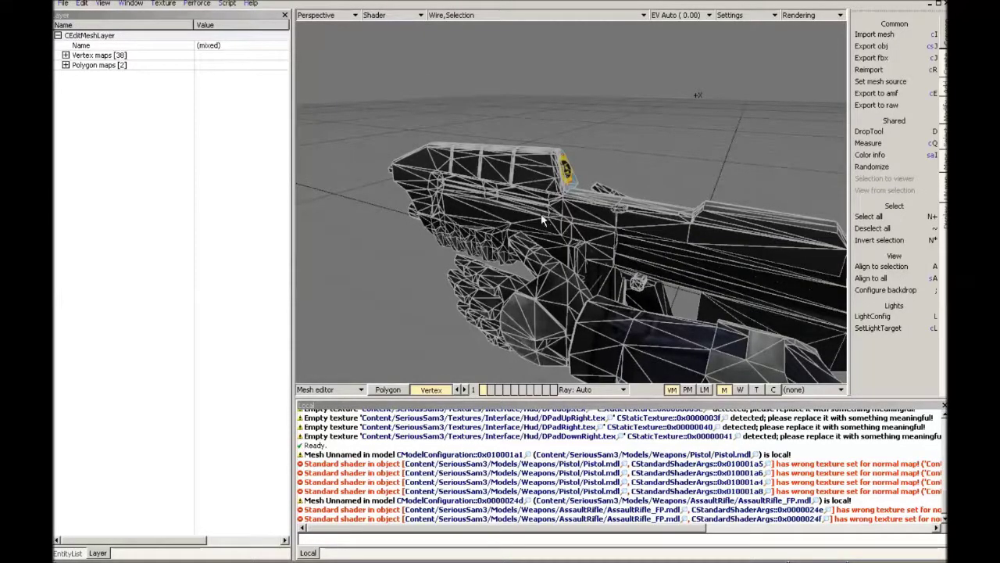
pyautogui.moveTo(571, 202)
pyautogui.mouseDown(button='middle')
pyautogui.moveTo(583, 228)
pyautogui.moveTo(565, 212)
pyautogui.mouseUp(button='middle')
pyautogui.press('Escape')
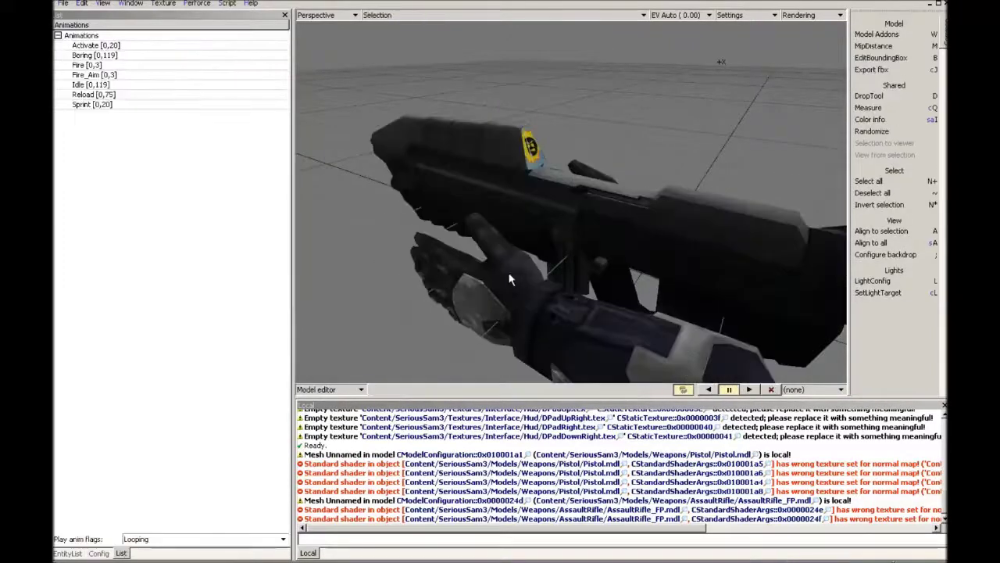
# Step: Expand the Barrel01 child in the model configuration's children holder and review the bones offered as its target bone
pyautogui.click(104, 555)
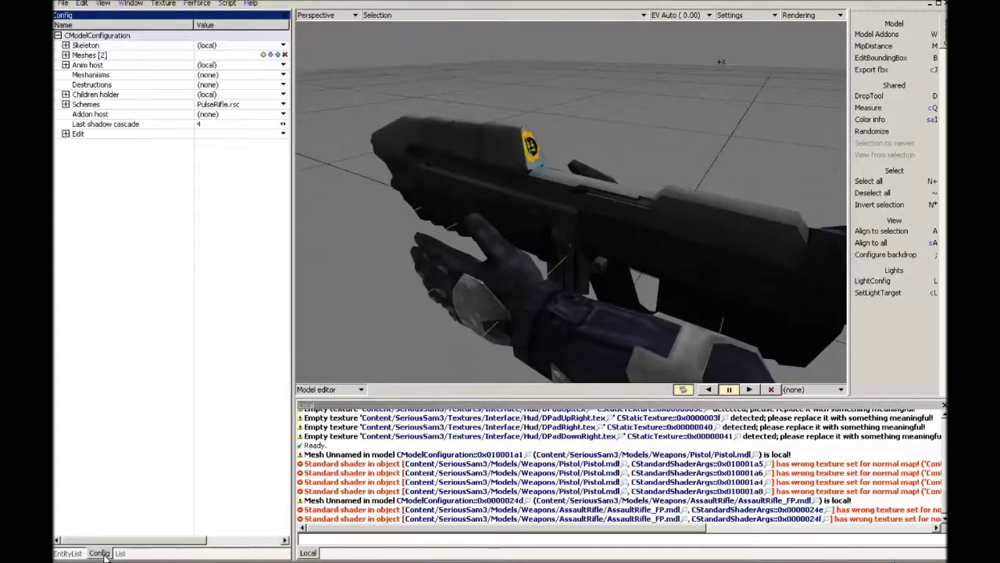
pyautogui.doubleClick(111, 106)
pyautogui.doubleClick(111, 105)
pyautogui.doubleClick(115, 95)
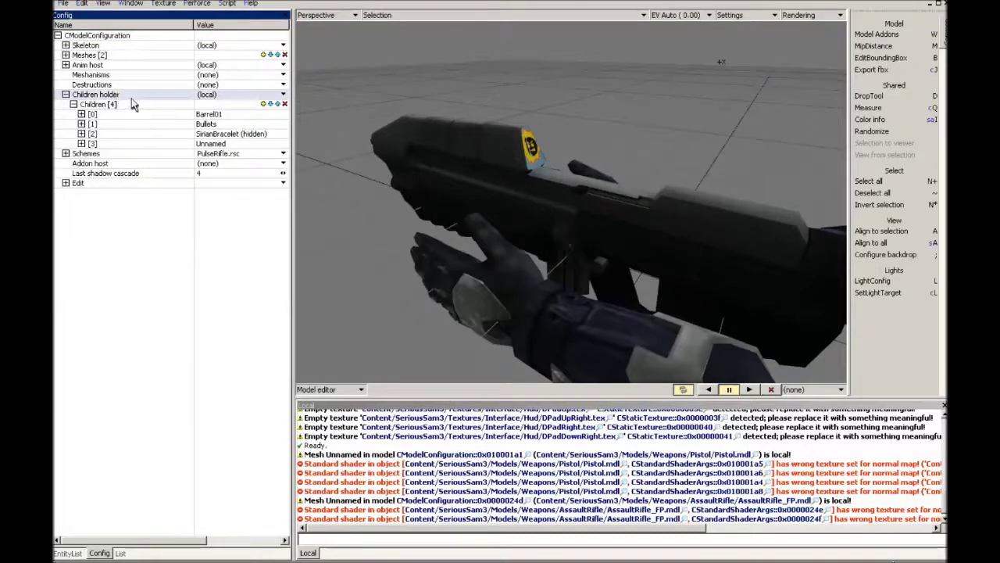
pyautogui.doubleClick(123, 114)
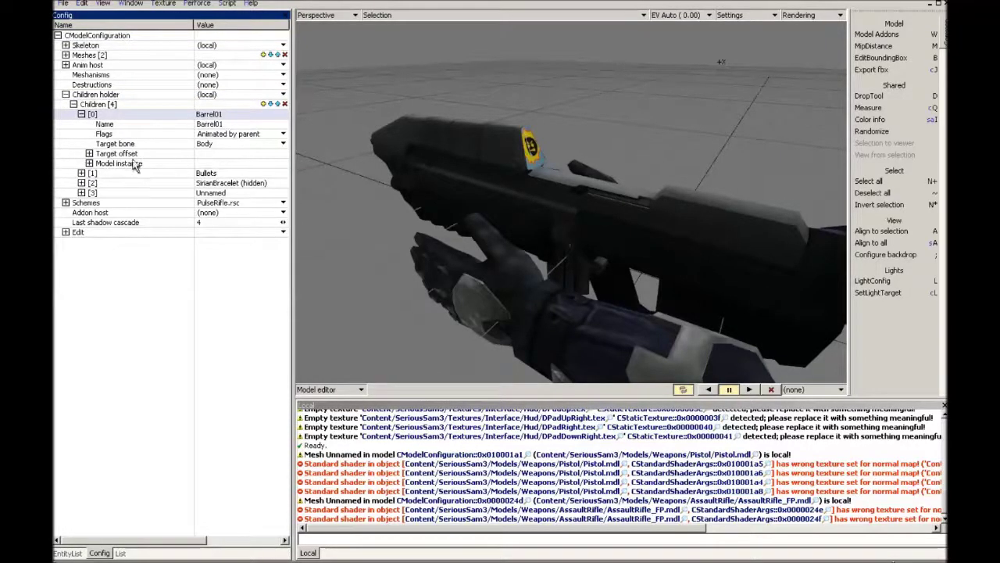
pyautogui.click(284, 144)
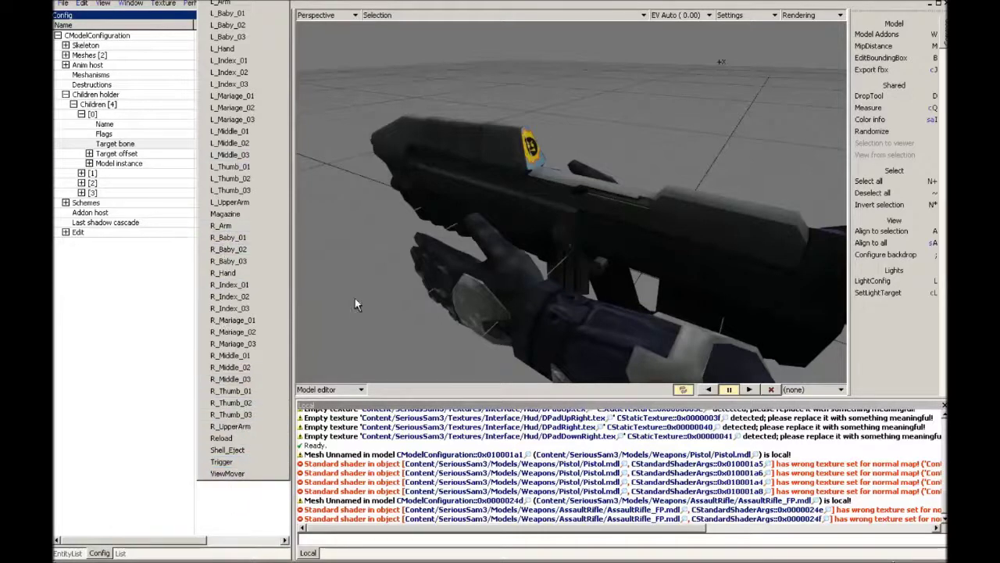
pyautogui.click(534, 292)
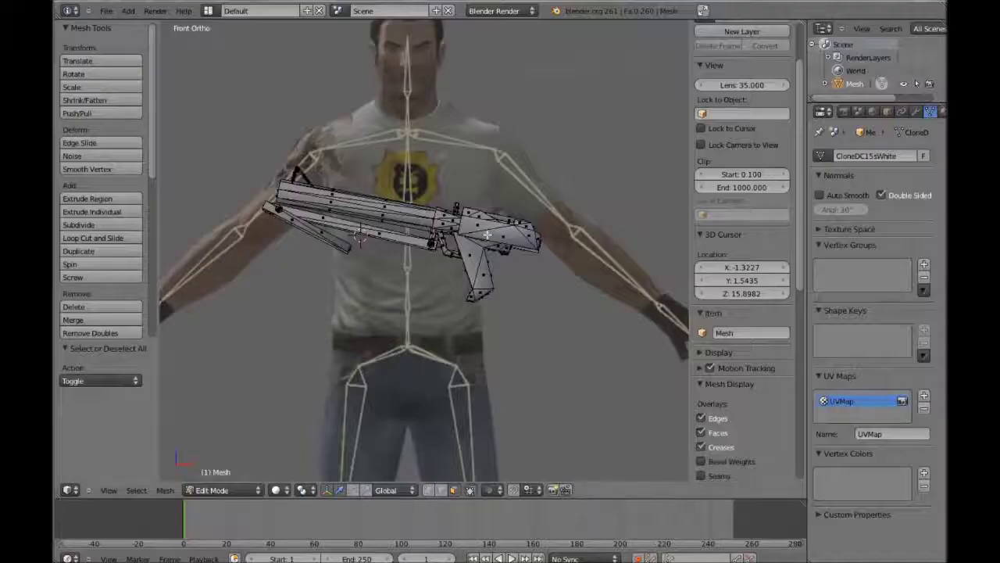
# Step: Switch to Blender and examine the blaster mesh's barrel, folding stock, trigger and grip from the front and at an angle
pyautogui.moveTo(486, 234); pyautogui.dragTo(534, 252, button='middle')
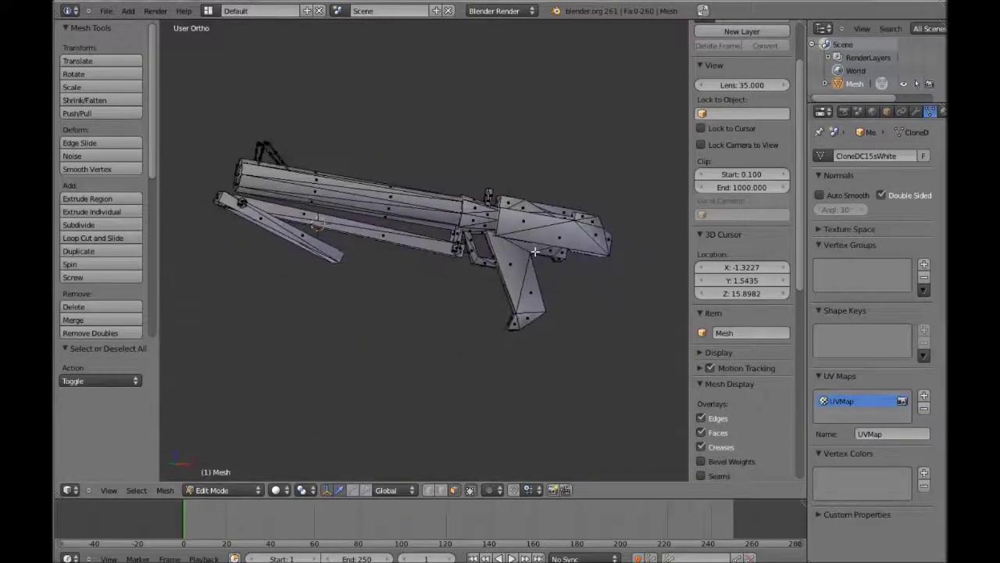
pyautogui.press('KP_1')
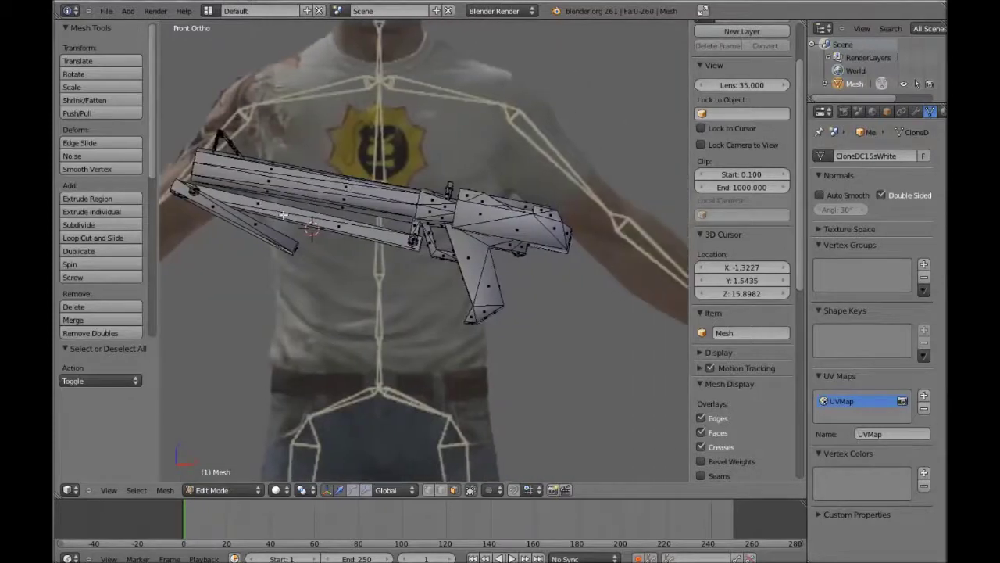
pyautogui.moveTo(330, 199); pyautogui.dragTo(294, 227, button='middle')
pyautogui.scroll(1, 344, 228)
pyautogui.press('KP_5')
pyautogui.press('KP_1')
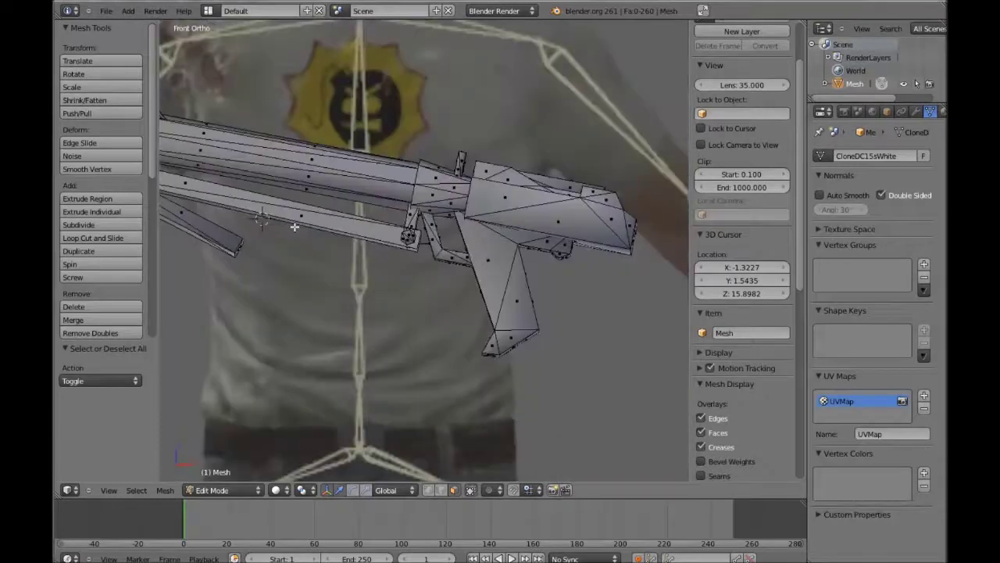
pyautogui.scroll(3, 471, 306)
pyautogui.moveTo(471, 306); pyautogui.dragTo(489, 297, button='middle')
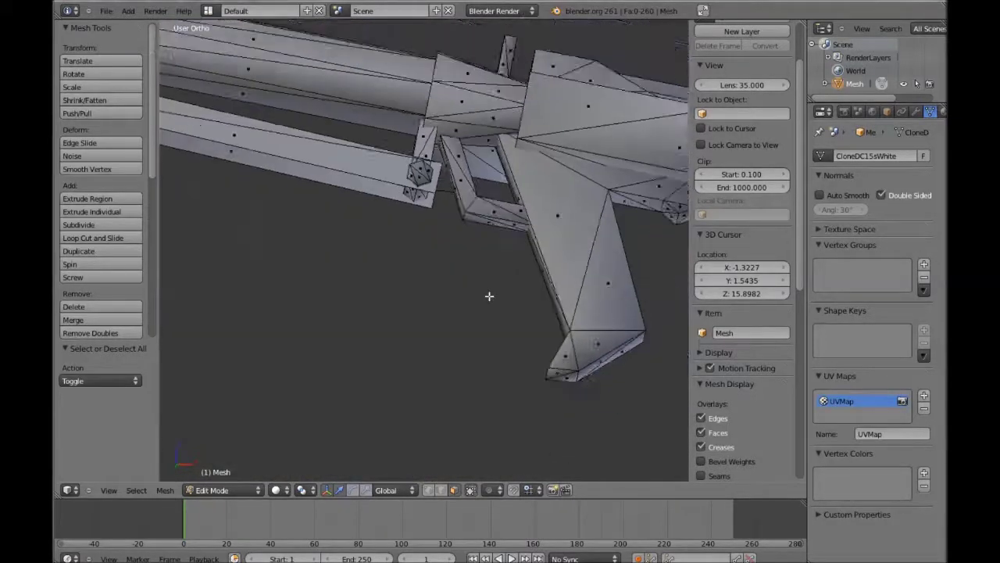
pyautogui.press('KP_1')
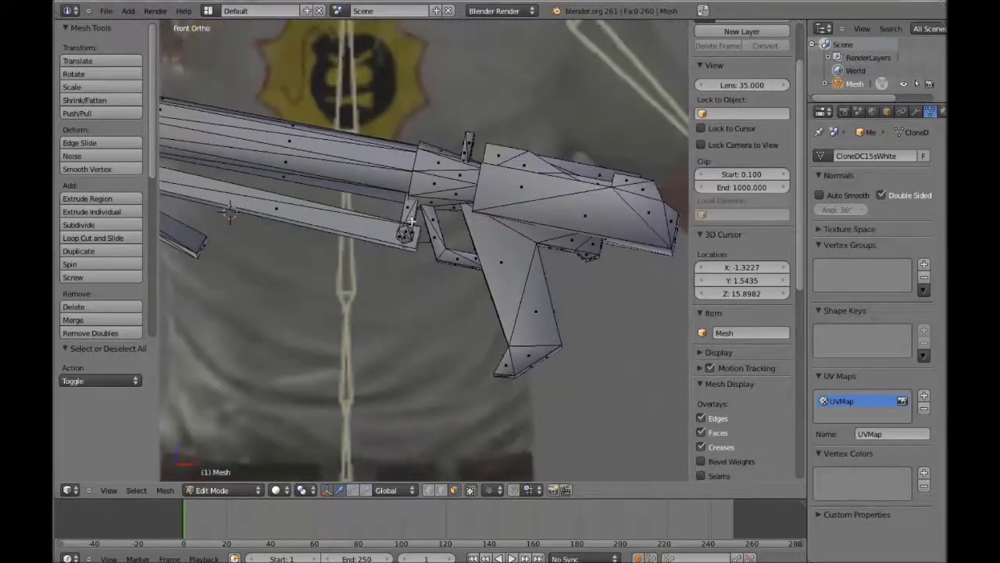
pyautogui.scroll(3, 494, 230)
pyautogui.moveTo(494, 230); pyautogui.dragTo(479, 254, button='middle')
pyautogui.press('KP_1')
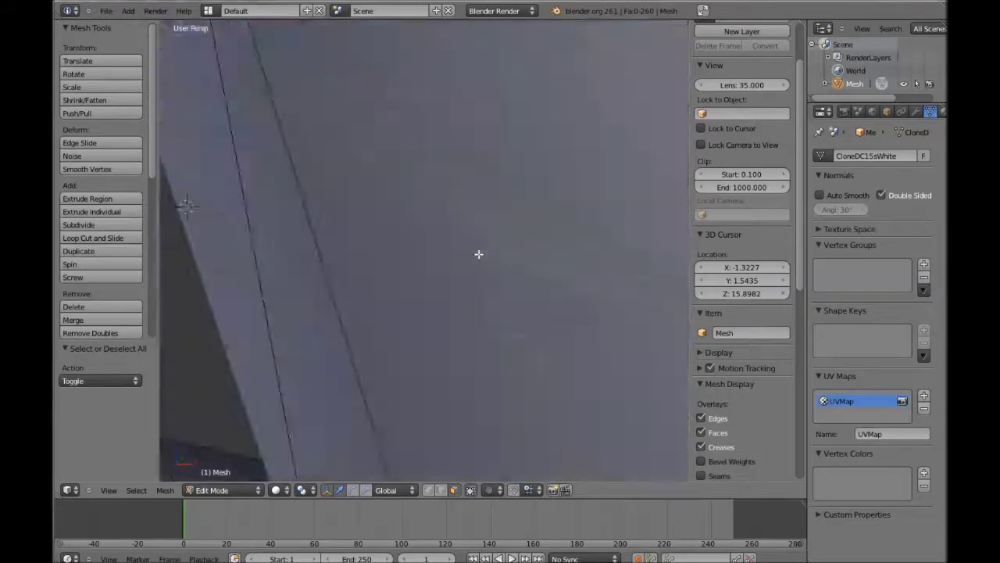
pyautogui.scroll(-4, 477, 252)
pyautogui.keyDown('ctrl'); pyautogui.scroll(-6, 462, 215); pyautogui.keyUp('ctrl')
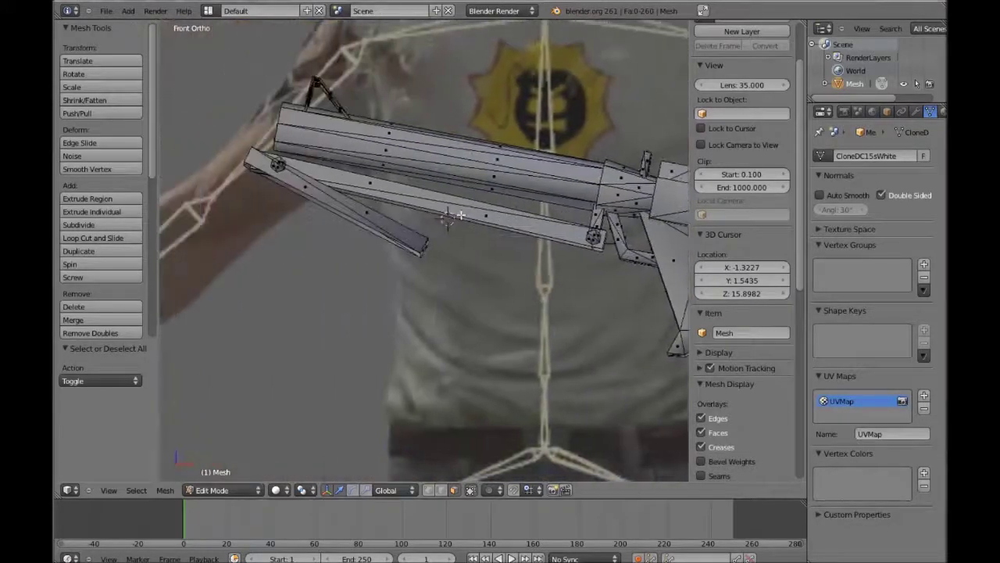
pyautogui.scroll(-4, 461, 215)
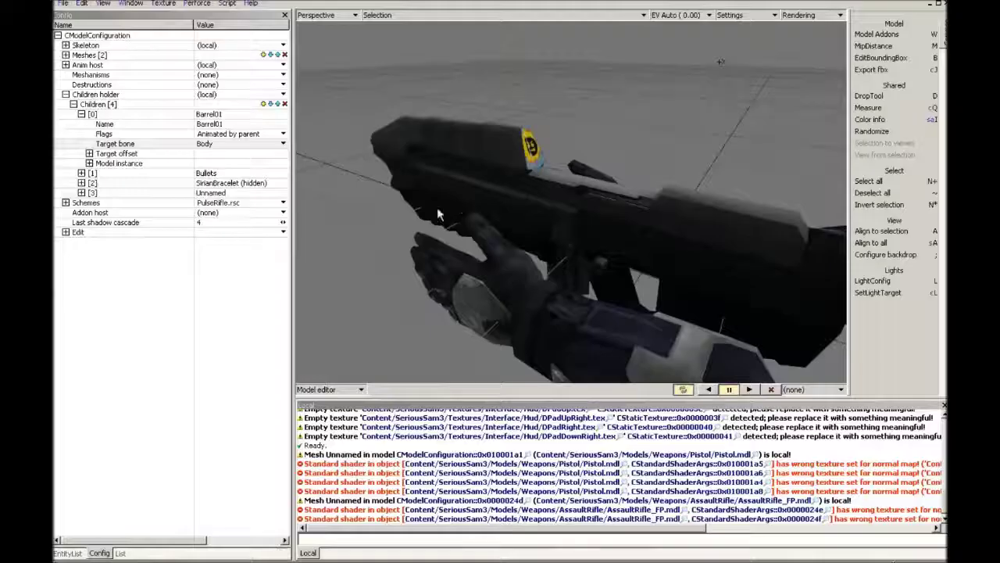
# Step: Switch back to Serious Editor and recheck the target bone names for the Barrel01 child, including Magazine
pyautogui.click(283, 143)
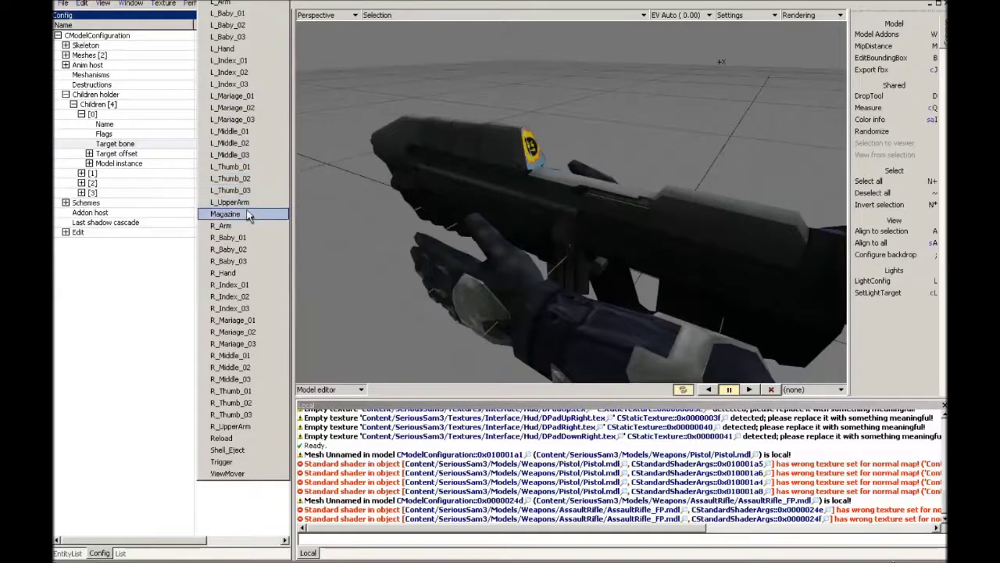
pyautogui.click(785, 208)
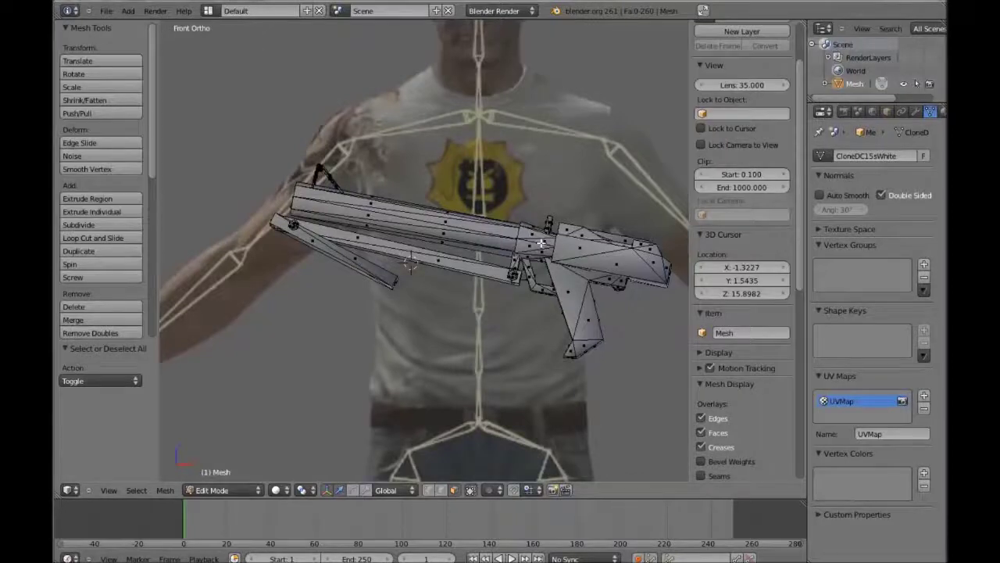
# Step: Switch to Blender, show the blaster in front view and hide the 3D view's properties sidebar
pyautogui.moveTo(543, 244); pyautogui.dragTo(552, 259, button='middle')
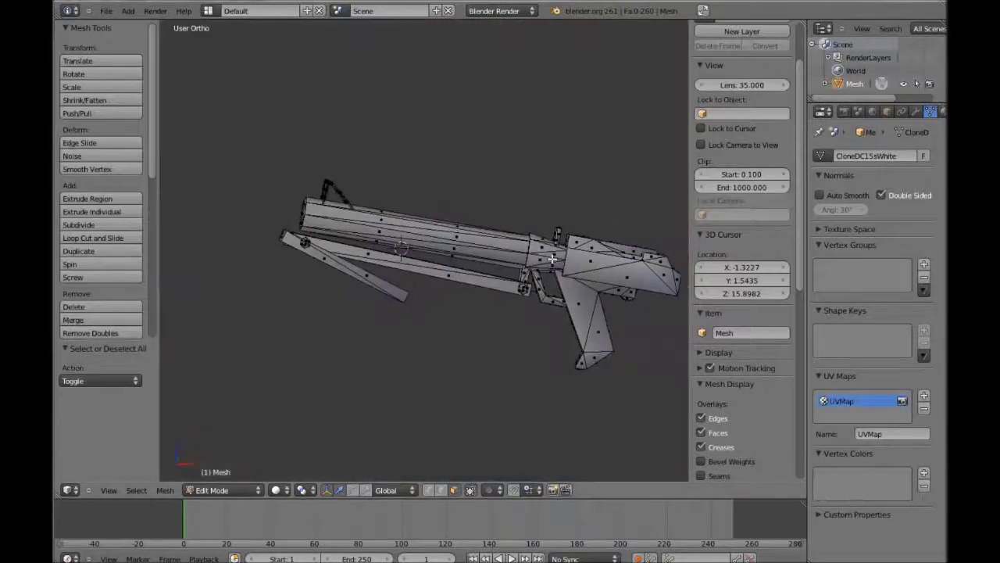
pyautogui.press('KP_1')
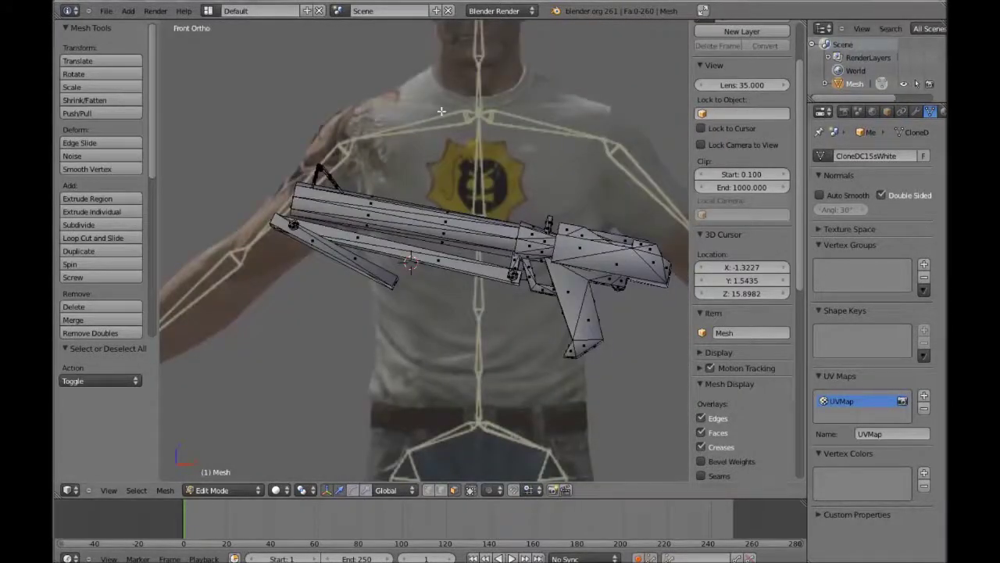
pyautogui.press('n')
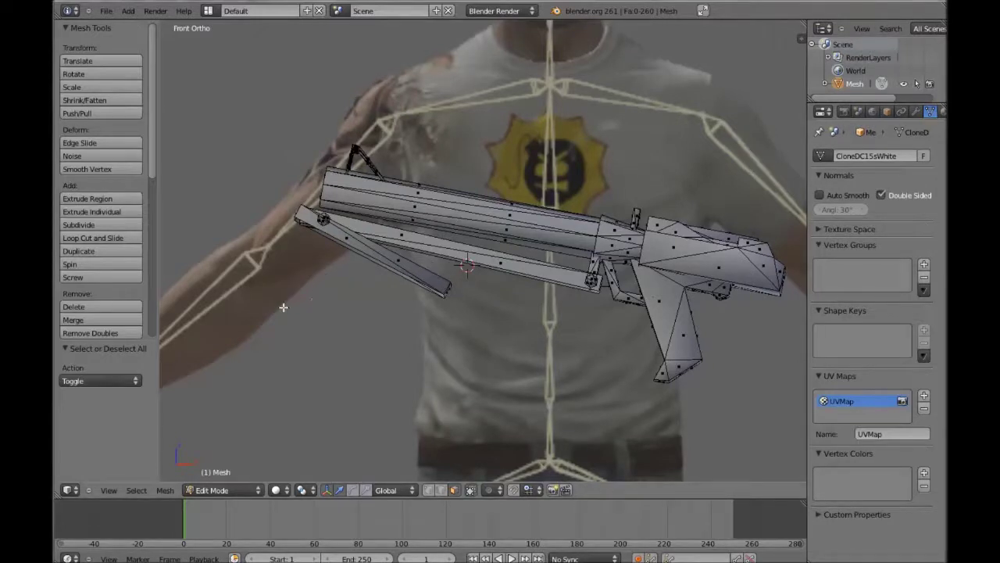
pyautogui.press('z')
pyautogui.press('z')
pyautogui.press('Tab')
pyautogui.press('Tab')
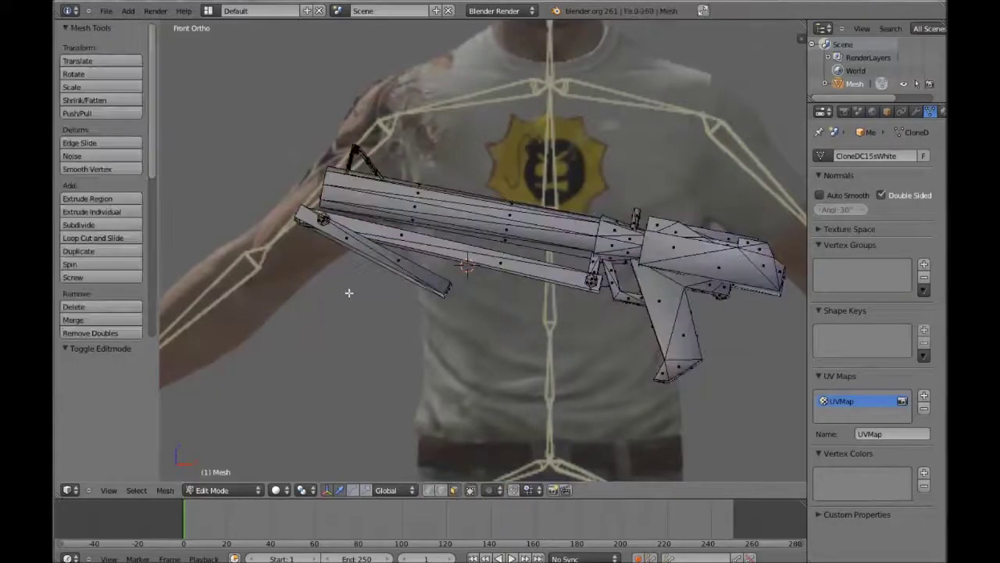
pyautogui.press('z')
pyautogui.press('z')
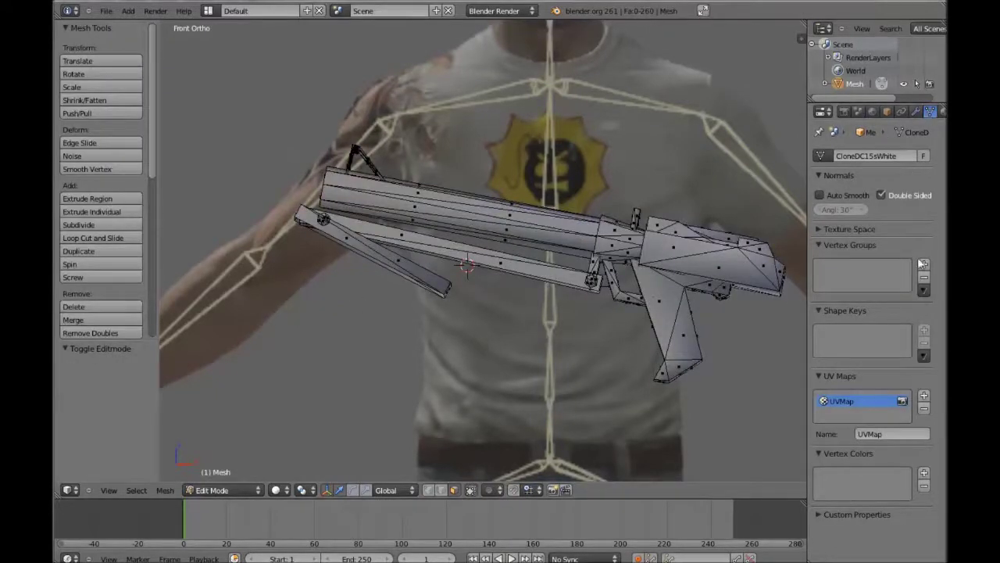
# Step: Add a vertex group to the blaster mesh and name it Body
pyautogui.click(924, 267)
pyautogui.click(879, 341)
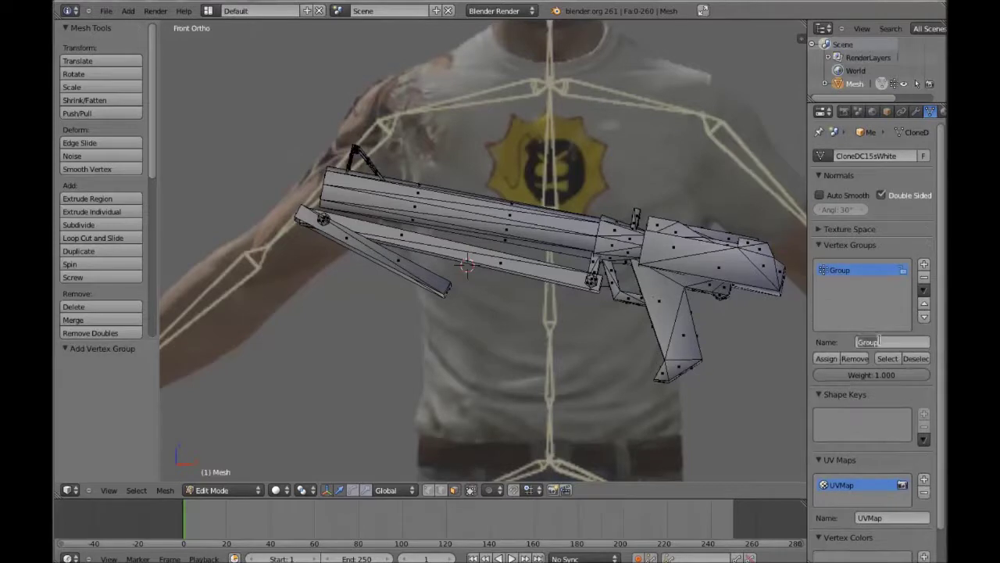
pyautogui.press('BackSpace')
pyautogui.write('Body')
pyautogui.press('Return')
# Step: Assign the barrel, front sight and folding stock faces to the Body vertex group, and hide them
pyautogui.moveTo(502, 266); pyautogui.dragTo(556, 274, button='middle')
pyautogui.press('z')
pyautogui.press('b')
pyautogui.moveTo(270, 348); pyautogui.dragTo(575, 70)
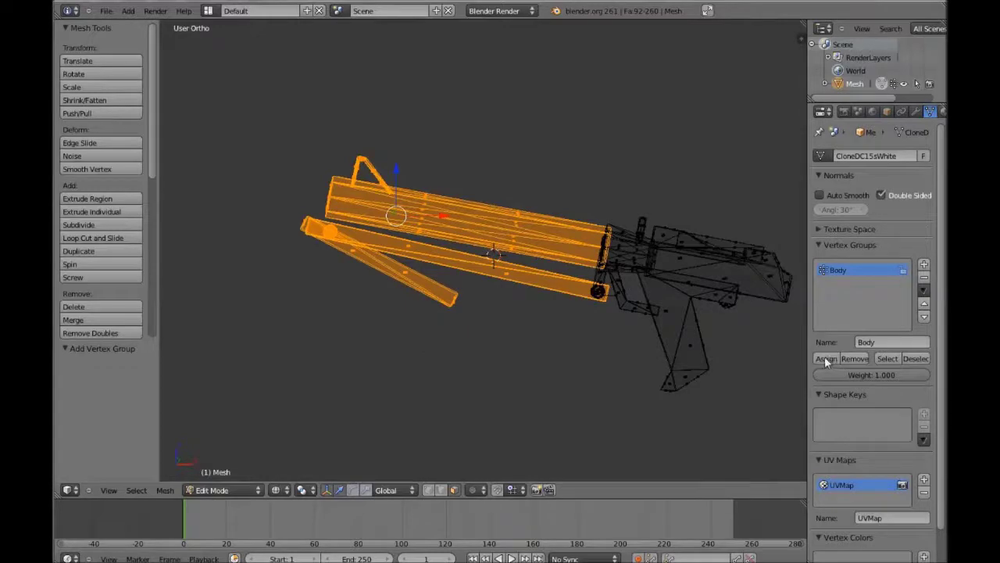
pyautogui.press('h')
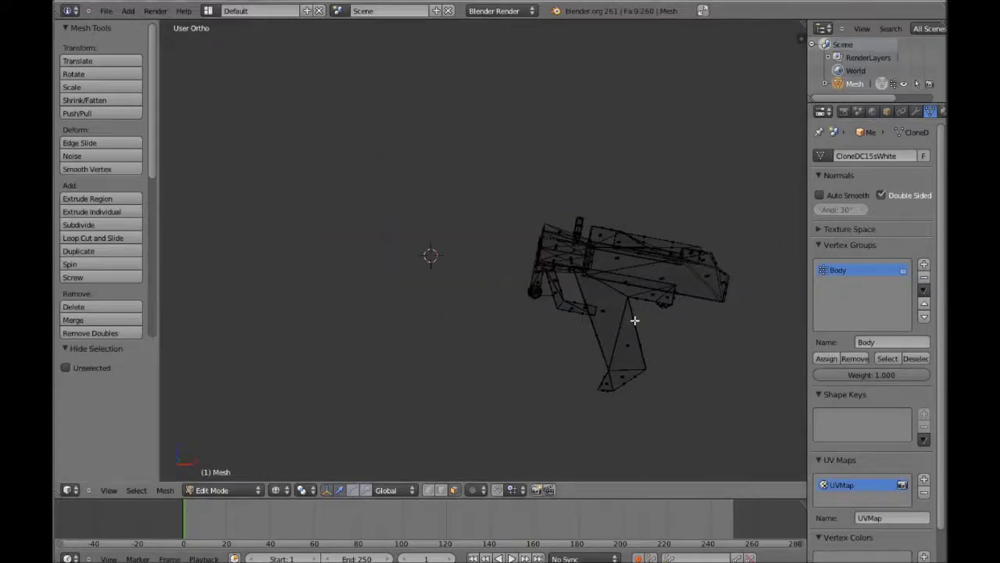
# Step: Select the first three faces of the box-shaped magazine protruding from the side of the blaster
pyautogui.moveTo(635, 320)
pyautogui.mouseDown(button='middle')
pyautogui.moveTo(599, 286)
pyautogui.moveTo(625, 305)
pyautogui.moveTo(618, 286)
pyautogui.moveTo(657, 277)
pyautogui.moveTo(430, 286)
pyautogui.moveTo(511, 313)
pyautogui.moveTo(558, 365)
pyautogui.moveTo(583, 296)
pyautogui.moveTo(712, 279)
pyautogui.moveTo(579, 282)
pyautogui.moveTo(540, 274)
pyautogui.moveTo(594, 274)
pyautogui.moveTo(508, 250)
pyautogui.mouseUp(button='middle')
pyautogui.press('z')
pyautogui.scroll(2, 498, 247)
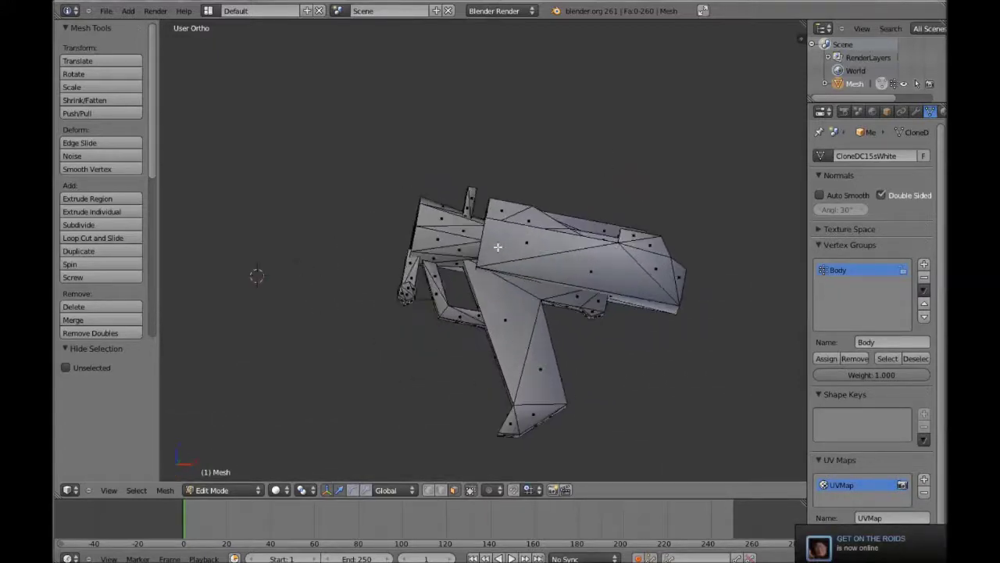
pyautogui.scroll(3, 498, 247)
pyautogui.moveTo(414, 239)
pyautogui.mouseDown(button='middle')
pyautogui.moveTo(351, 297)
pyautogui.moveTo(268, 290)
pyautogui.moveTo(241, 250)
pyautogui.moveTo(304, 270)
pyautogui.moveTo(404, 226)
pyautogui.moveTo(467, 218)
pyautogui.moveTo(363, 231)
pyautogui.moveTo(316, 205)
pyautogui.mouseUp(button='middle')
pyautogui.press('z')
pyautogui.press('z')
pyautogui.rightClick(591, 327)
pyautogui.keyDown('shift'); pyautogui.rightClick(620, 290); pyautogui.keyUp('shift')
pyautogui.keyDown('shift'); pyautogui.rightClick(644, 248); pyautogui.keyUp('shift')
pyautogui.moveTo(603, 240); pyautogui.dragTo(570, 205, button='middle')
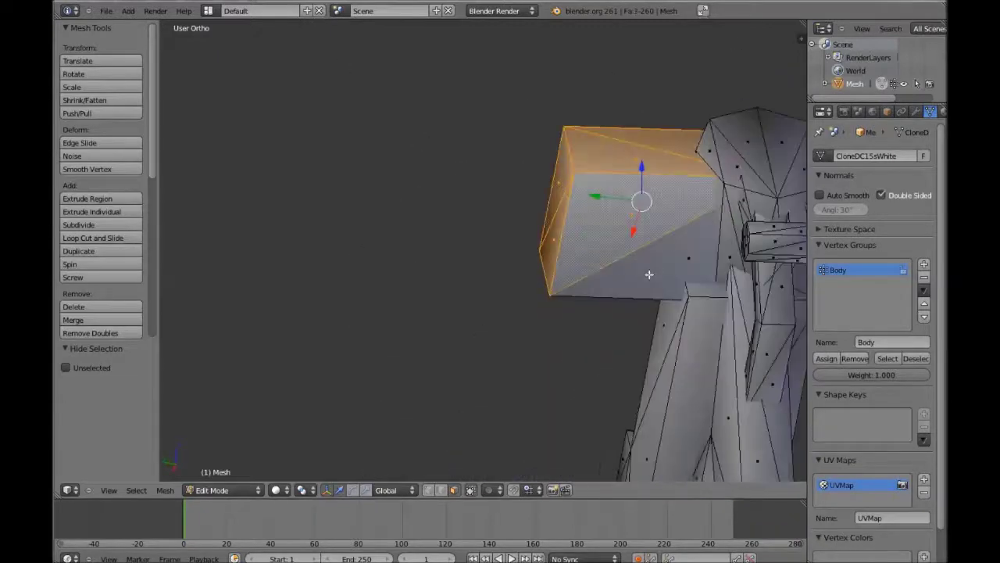
# Step: Extend the selection to all the remaining faces of the box-shaped magazine
pyautogui.press('z')
pyautogui.moveTo(654, 242)
pyautogui.mouseDown(button='middle')
pyautogui.moveTo(674, 243)
pyautogui.moveTo(573, 290)
pyautogui.moveTo(531, 326)
pyautogui.moveTo(712, 361)
pyautogui.mouseUp(button='middle')
pyautogui.press('z')
pyautogui.press('l')
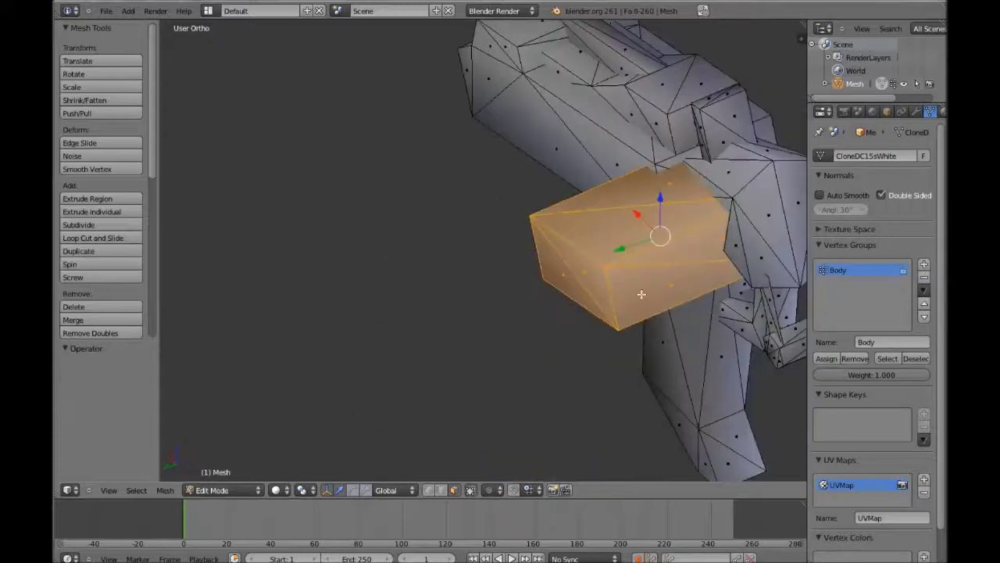
pyautogui.moveTo(641, 295); pyautogui.dragTo(556, 252, button='middle')
pyautogui.keyDown('shift'); pyautogui.rightClick(400, 268); pyautogui.keyUp('shift')
pyautogui.keyDown('shift'); pyautogui.rightClick(414, 257); pyautogui.keyUp('shift')
# Step: Move the magazine block 1.01 along Y, away from the blaster body, and nudge it slightly without an axis constraint
pyautogui.moveTo(414, 257); pyautogui.dragTo(478, 314, button='middle')
pyautogui.press('g')
pyautogui.press('y')
pyautogui.click(578, 204)
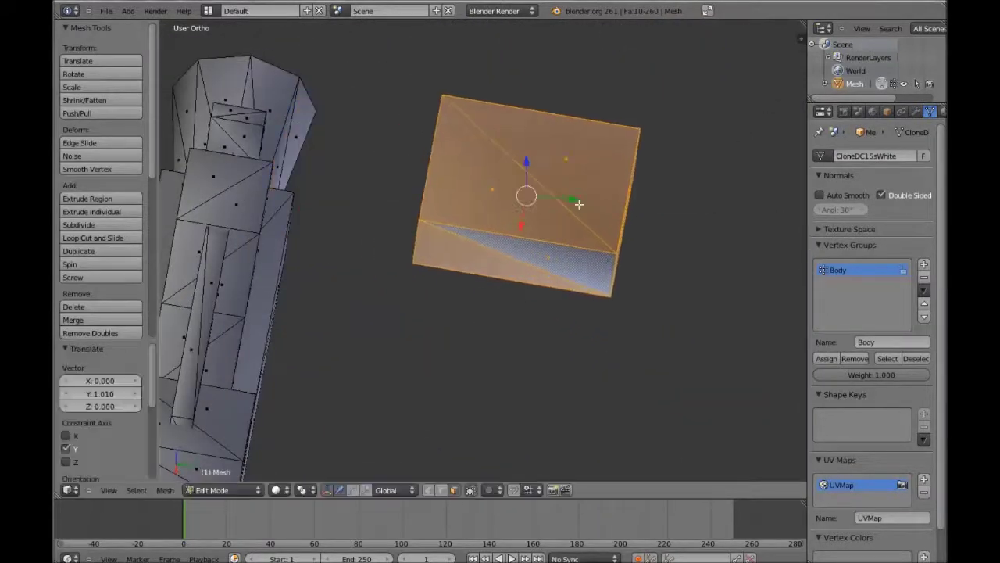
pyautogui.moveTo(578, 204); pyautogui.dragTo(610, 201, button='middle')
pyautogui.press('g')
pyautogui.click(595, 204)
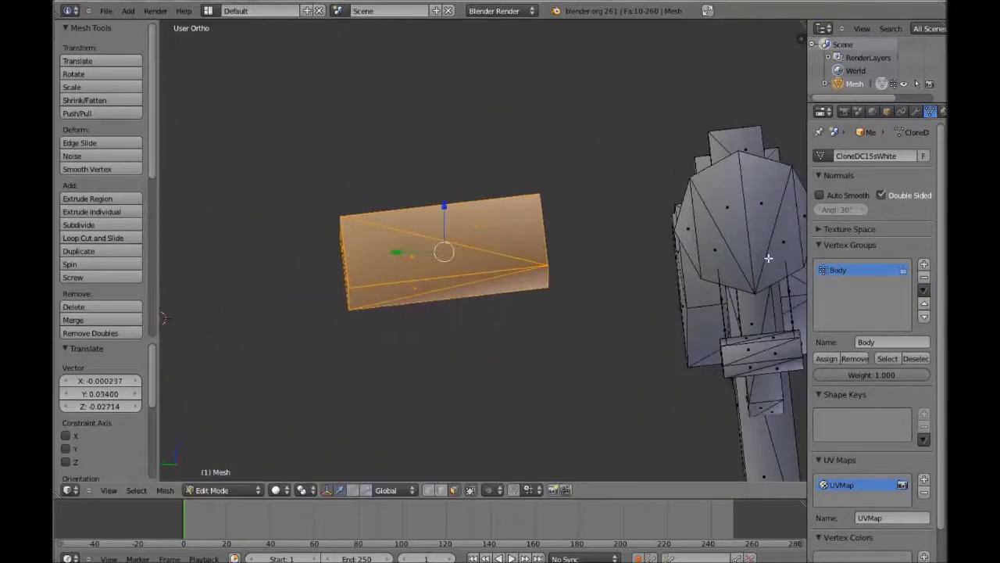
# Step: Add a vertex group named Magazine, assign the magazine block to it and hide the block
pyautogui.click(923, 264)
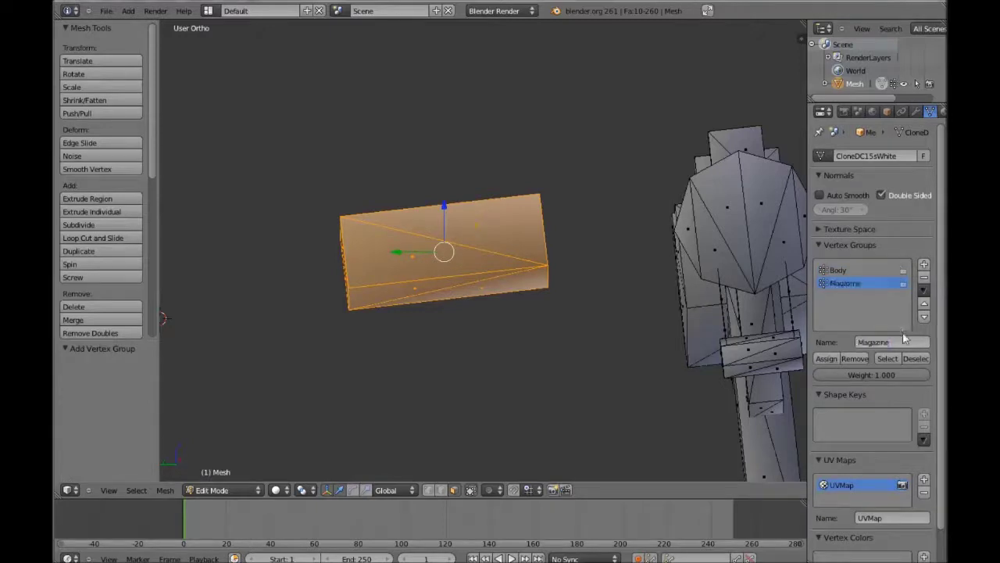
pyautogui.click(818, 360)
pyautogui.press('h')
# Step: Select the two adjoining faces on the upper side of the receiver, behind the small upright post, for a new vertex group
pyautogui.moveTo(625, 274); pyautogui.dragTo(529, 305, button='middle')
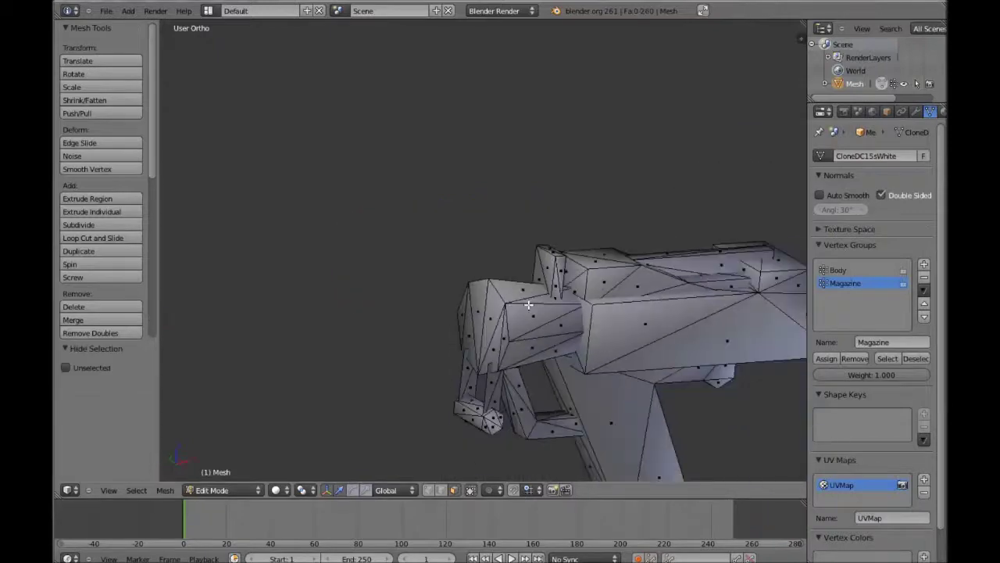
pyautogui.scroll(5, 529, 305)
pyautogui.press('KP_1')
pyautogui.scroll(-9, 529, 305)
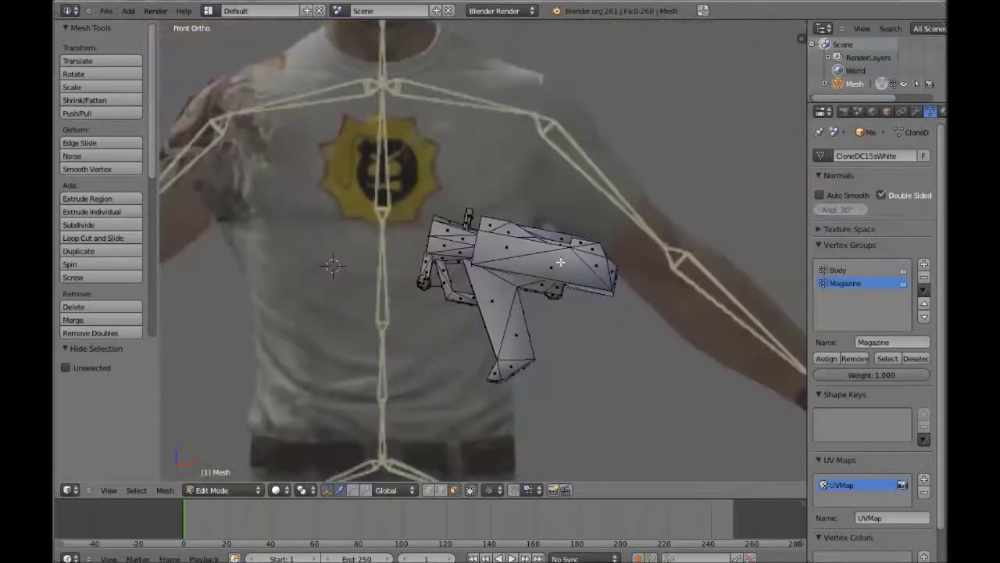
pyautogui.moveTo(558, 263); pyautogui.dragTo(579, 277, button='middle')
pyautogui.press('KP_1')
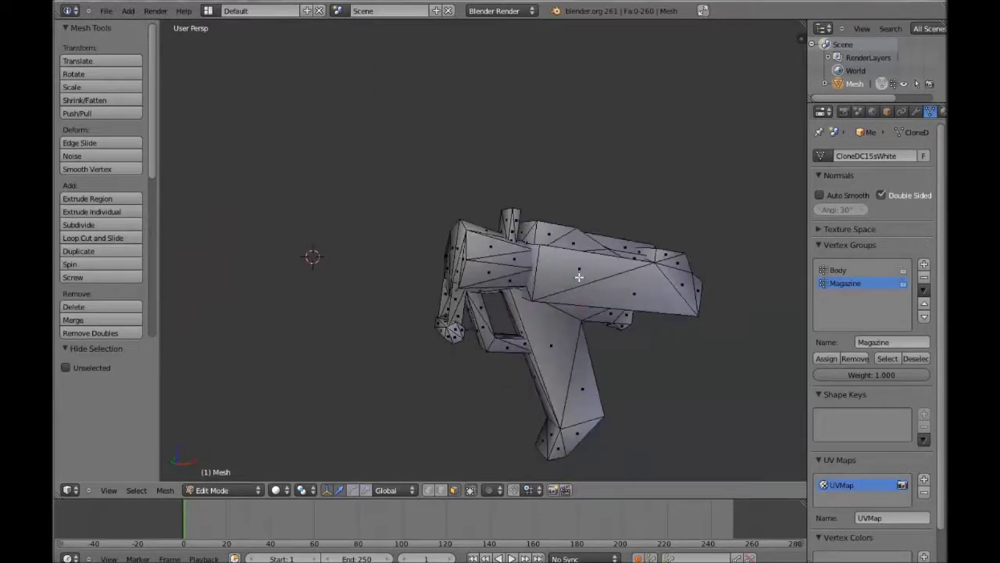
pyautogui.press('z')
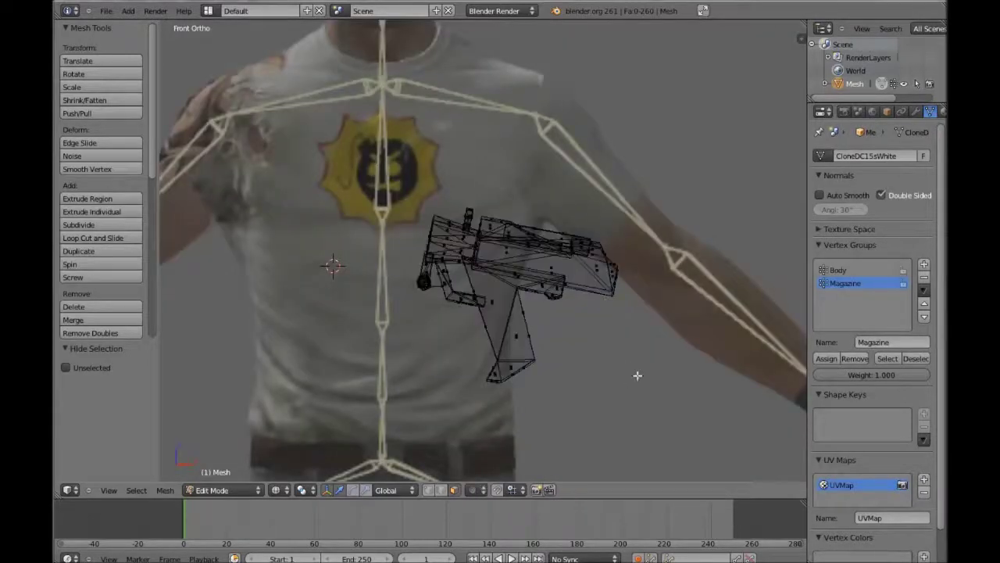
pyautogui.press('z')
pyautogui.moveTo(638, 375); pyautogui.dragTo(337, 322, button='middle')
pyautogui.scroll(5, 436, 214)
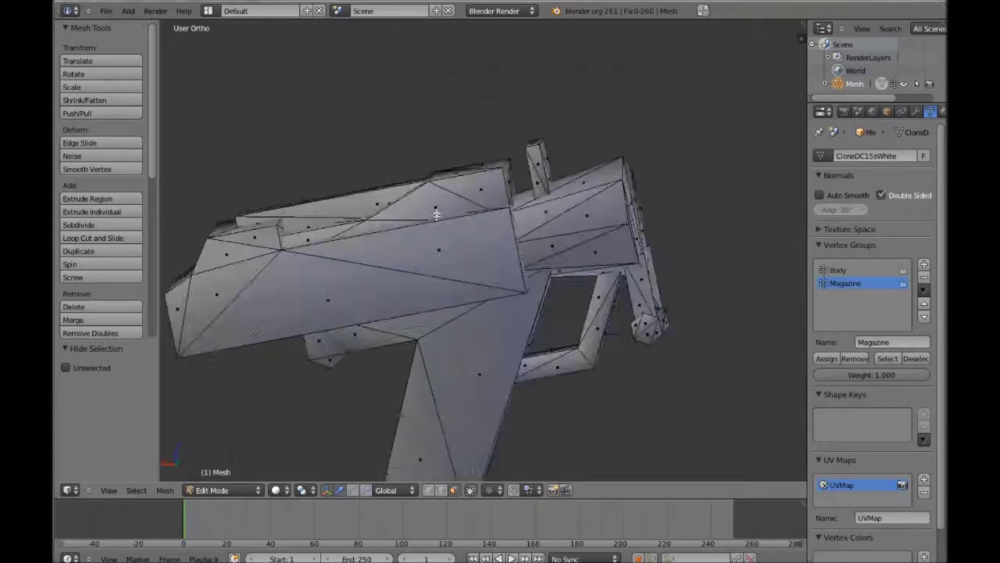
pyautogui.scroll(3, 436, 214)
pyautogui.moveTo(436, 214); pyautogui.dragTo(451, 199, button='middle')
pyautogui.rightClick(364, 206)
pyautogui.keyDown('shift'); pyautogui.rightClick(431, 193); pyautogui.keyUp('shift')
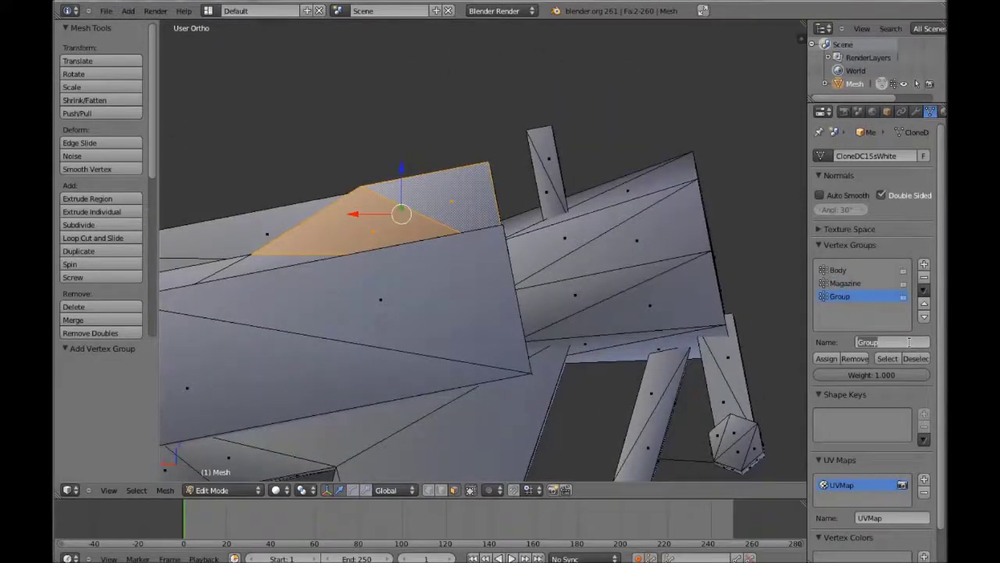
# Step: Check the target bone names in Serious Editor, return to Blender to name the new vertex group Shell_Eject, and hide its faces
pyautogui.hotkey('alt', 'Tab')
pyautogui.hotkey('alt', 'Tab')
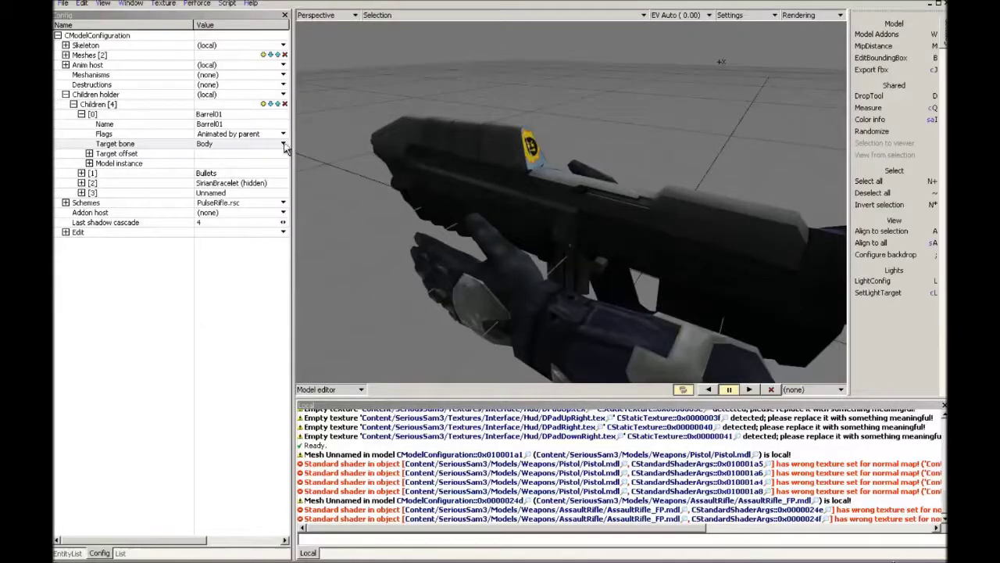
pyautogui.click(284, 145)
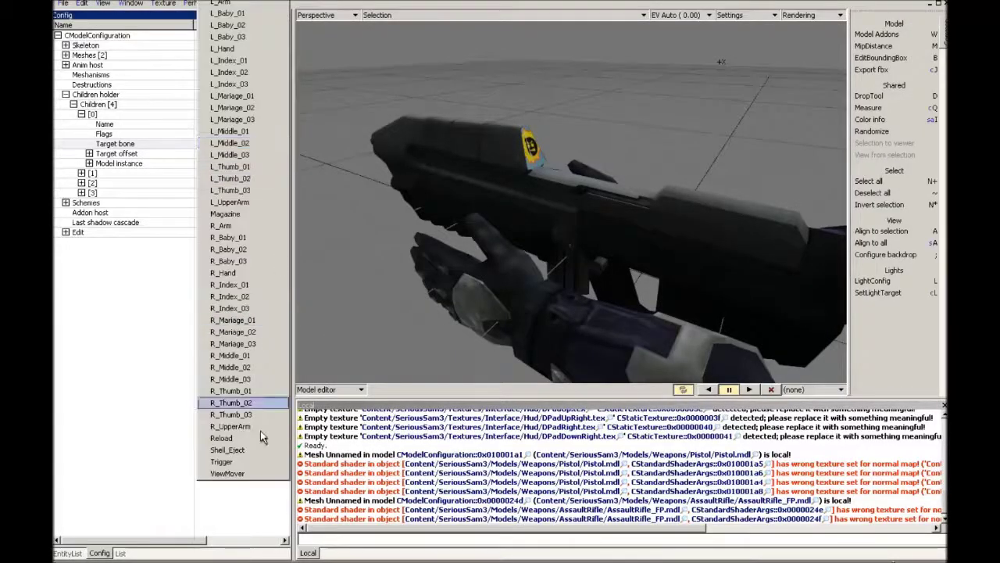
pyautogui.click(235, 463)
pyautogui.hotkey('alt', 'Tab')
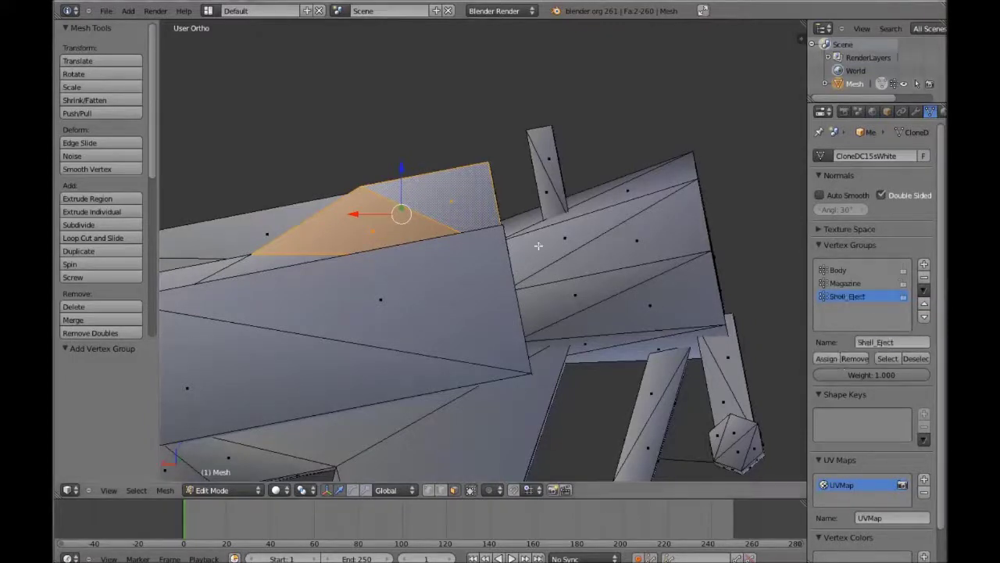
pyautogui.press('h')
pyautogui.moveTo(433, 227); pyautogui.dragTo(465, 257, button='middle')
pyautogui.press('KP_5')
pyautogui.press('KP_1')
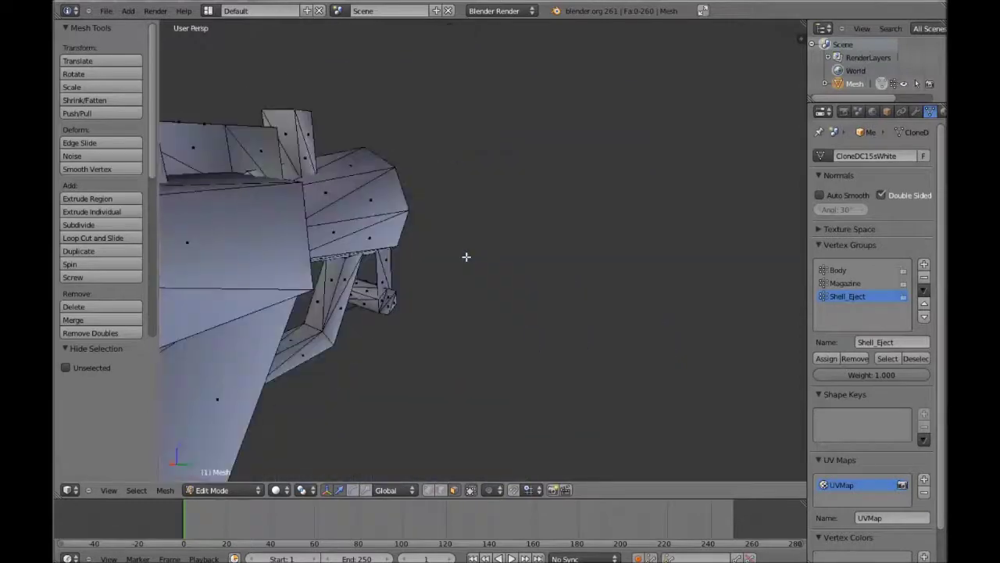
pyautogui.press('KP_5')
pyautogui.scroll(-6, 460, 275)
pyautogui.press('z')
pyautogui.press('b')
pyautogui.moveTo(375, 450); pyautogui.dragTo(706, 144)
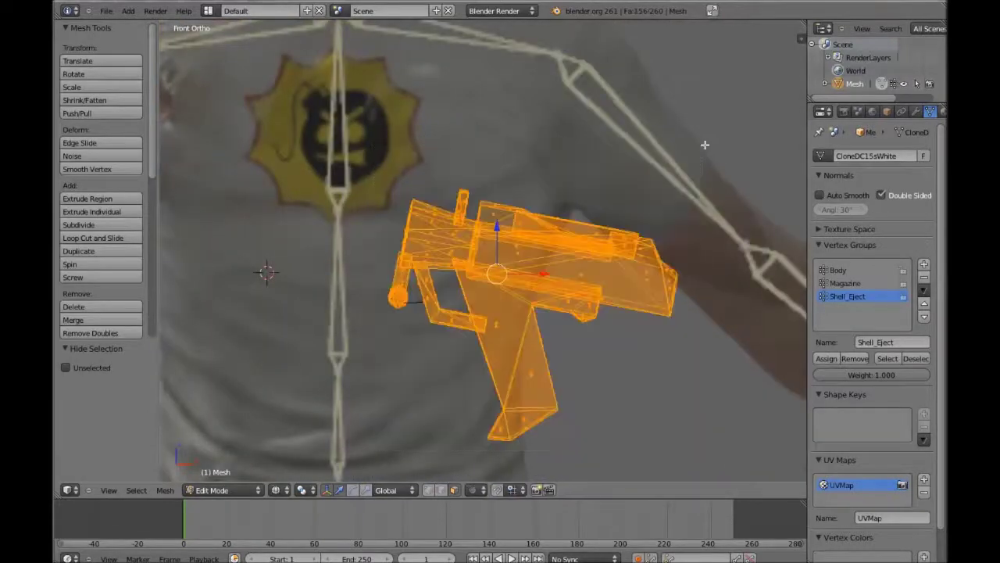
pyautogui.press('a')
pyautogui.press('z')
pyautogui.moveTo(491, 322); pyautogui.dragTo(497, 316, button='middle')
pyautogui.press('z')
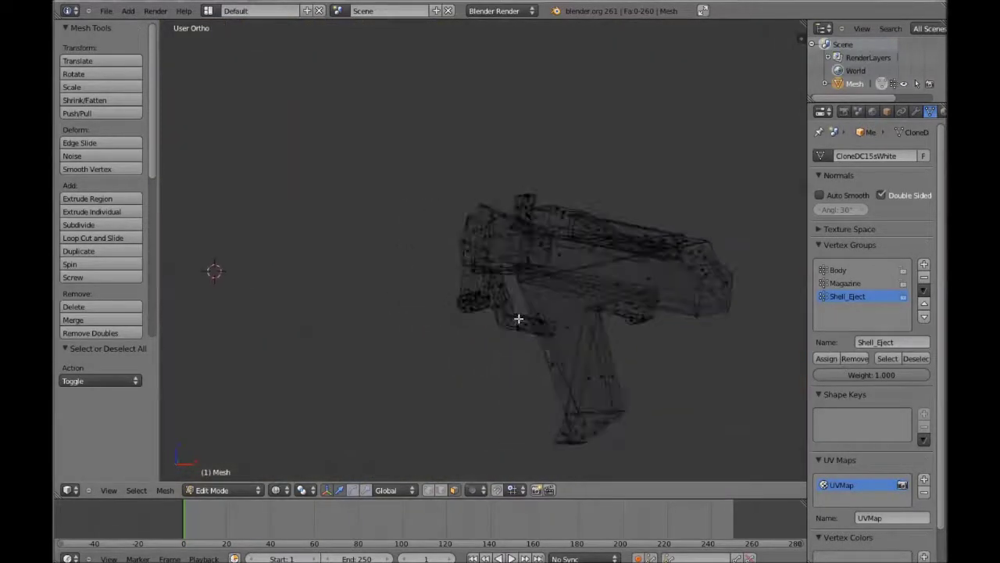
pyautogui.scroll(2, 518, 320)
pyautogui.press('z')
pyautogui.rightClick(576, 353)
pyautogui.moveTo(576, 352); pyautogui.dragTo(487, 304, button='middle')
# Step: Assign the remaining receiver, grip and trigger guard faces to the Body vertex group, and hide them
pyautogui.scroll(-5, 487, 304)
pyautogui.press('z')
pyautogui.click(361, 394)
pyautogui.press('b')
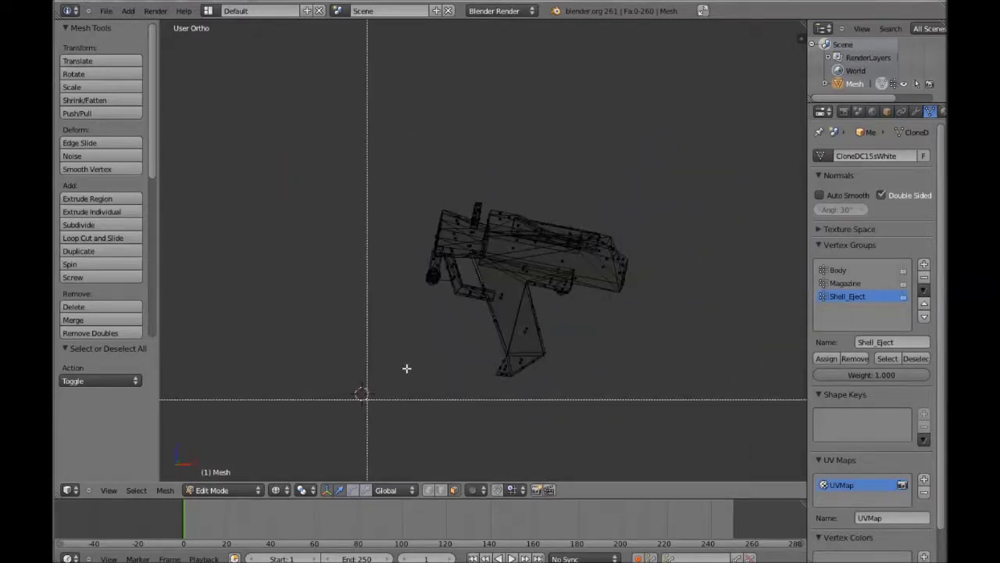
pyautogui.moveTo(406, 368); pyautogui.dragTo(668, 125)
pyautogui.press('b')
pyautogui.moveTo(397, 402); pyautogui.dragTo(685, 87)
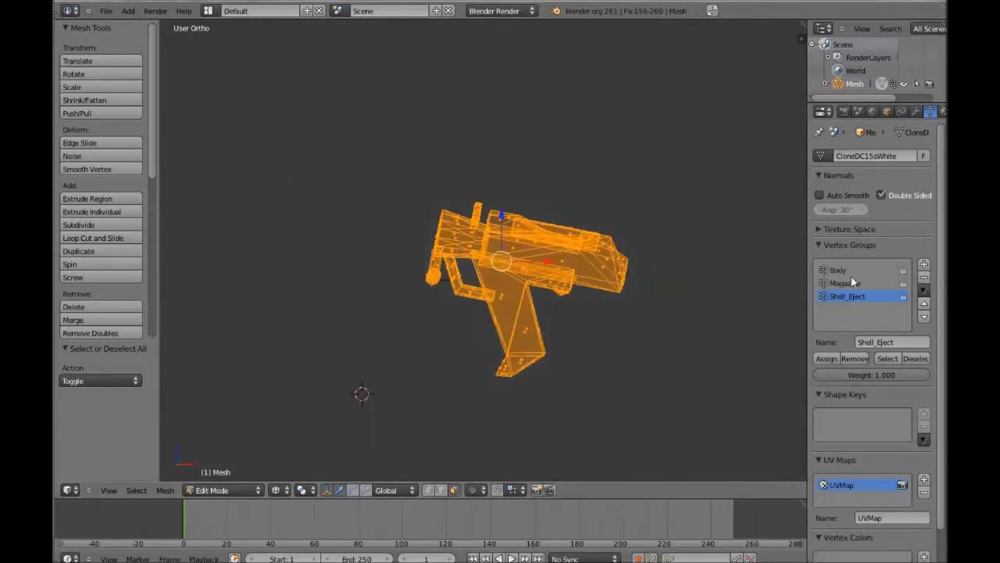
pyautogui.click(832, 357)
pyautogui.press('h')
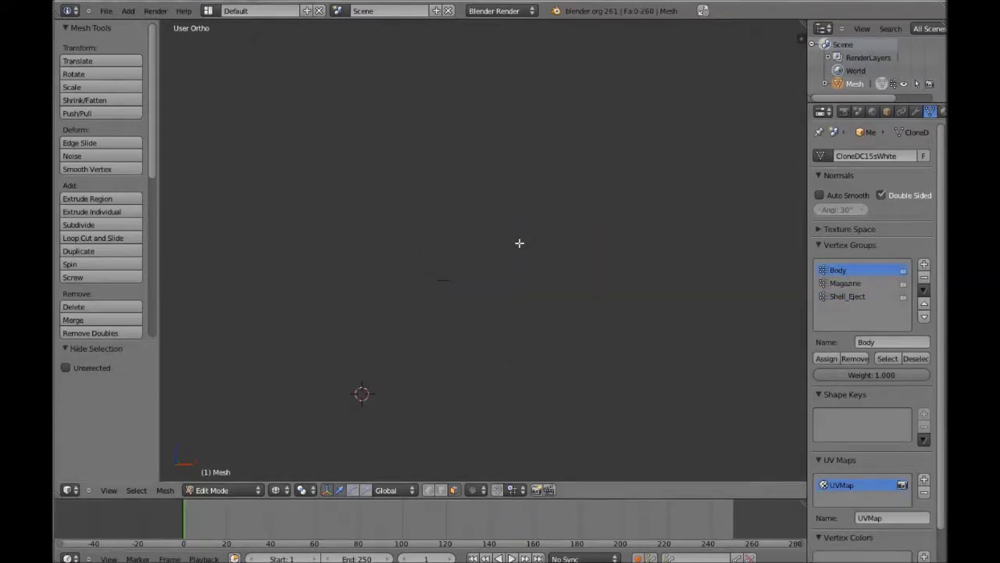
# Step: Delete the stray leftover geometry as vertices, and reveal the hidden mesh with nothing selected
pyautogui.press('b')
pyautogui.moveTo(389, 340); pyautogui.dragTo(534, 194)
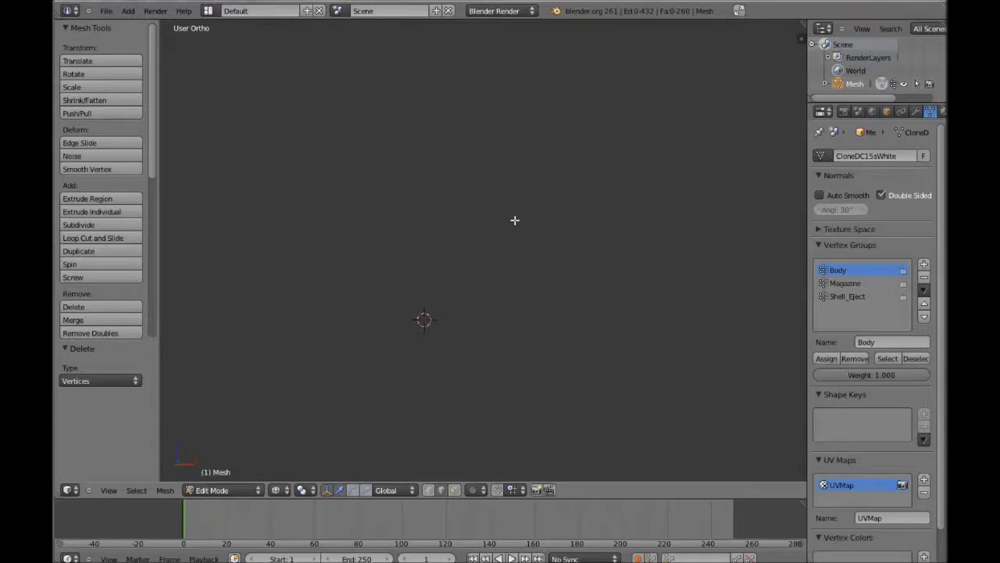
pyautogui.hotkey('alt', 'h')
pyautogui.press('a')
# Step: Examine the blaster's receiver, trigger guard, upright post and detached magazine from both sides and in front view
pyautogui.moveTo(545, 224); pyautogui.dragTo(347, 230, button='middle')
pyautogui.scroll(5, 435, 279)
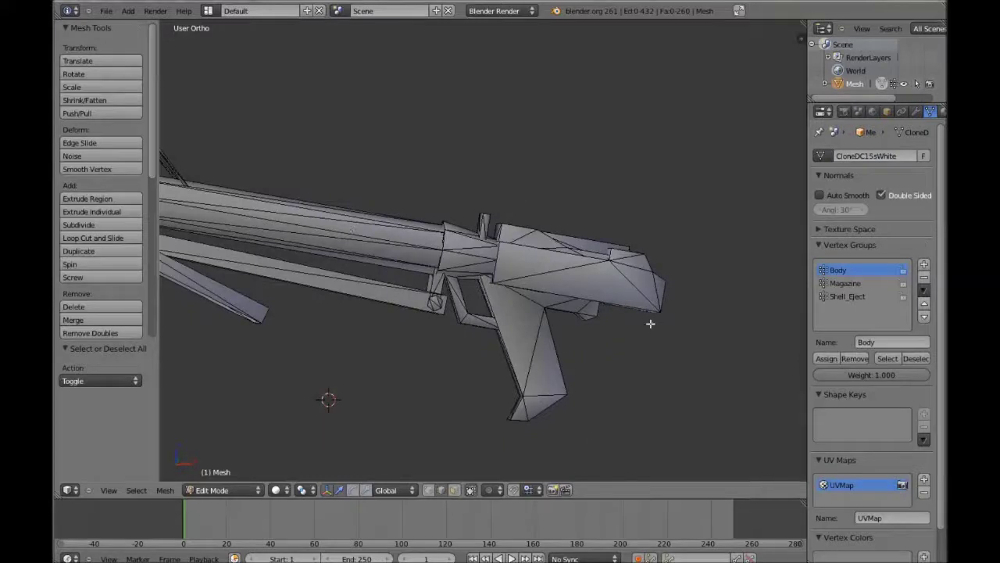
pyautogui.scroll(5, 589, 319)
pyautogui.moveTo(587, 320); pyautogui.dragTo(549, 354, button='middle')
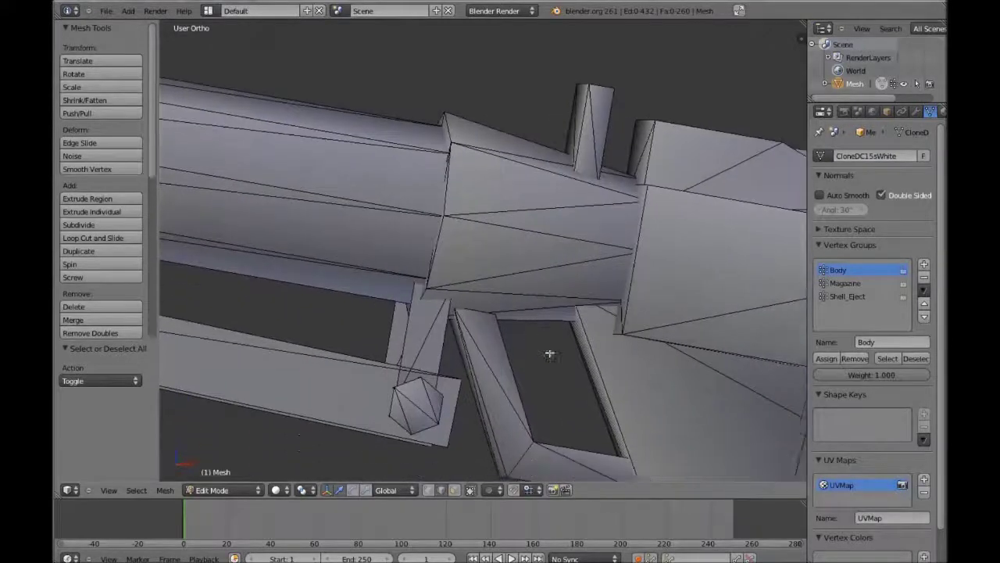
pyautogui.keyDown('shift'); pyautogui.scroll(-2, 549, 354); pyautogui.keyUp('shift')
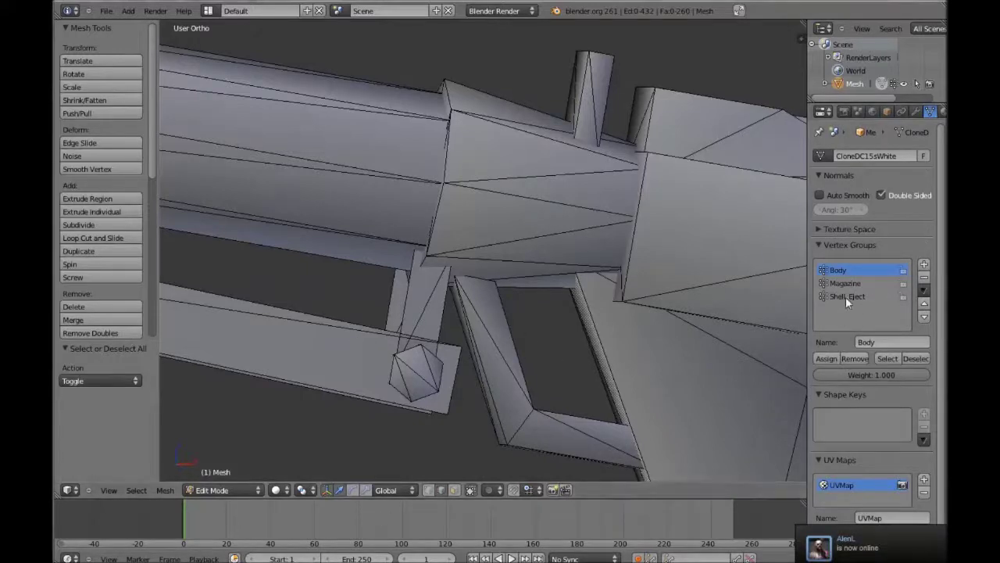
pyautogui.moveTo(801, 300); pyautogui.dragTo(330, 96, button='middle')
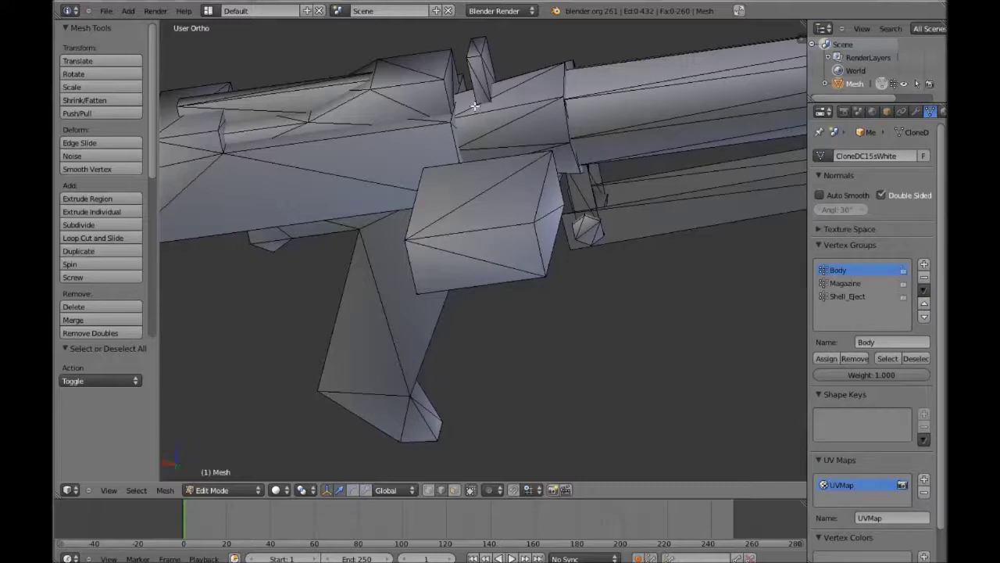
pyautogui.moveTo(406, 101); pyautogui.dragTo(521, 205, button='middle')
pyautogui.press('KP_1')
pyautogui.press('KP_5')
pyautogui.press('KP_5')
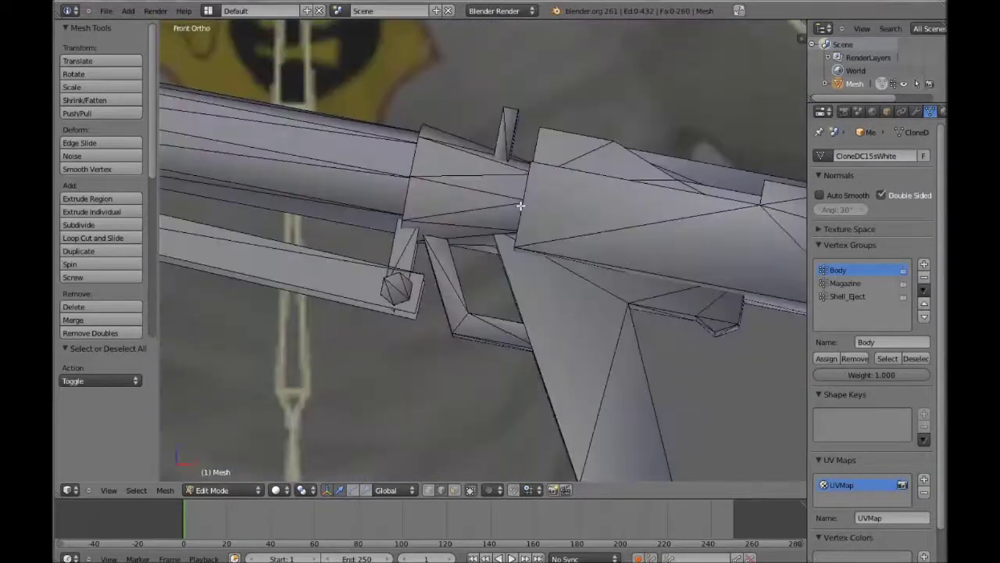
pyautogui.press('z')
pyautogui.scroll(-3, 529, 196)
pyautogui.press('z')
pyautogui.moveTo(533, 158)
pyautogui.mouseDown(button='middle')
pyautogui.moveTo(524, 223)
pyautogui.moveTo(425, 215)
pyautogui.mouseUp(button='middle')
pyautogui.keyDown('ctrl'); pyautogui.scroll(-5, 454, 216); pyautogui.keyUp('ctrl')
pyautogui.keyDown('ctrl'); pyautogui.scroll(1, 455, 219); pyautogui.keyUp('ctrl')
pyautogui.scroll(-1, 455, 219)
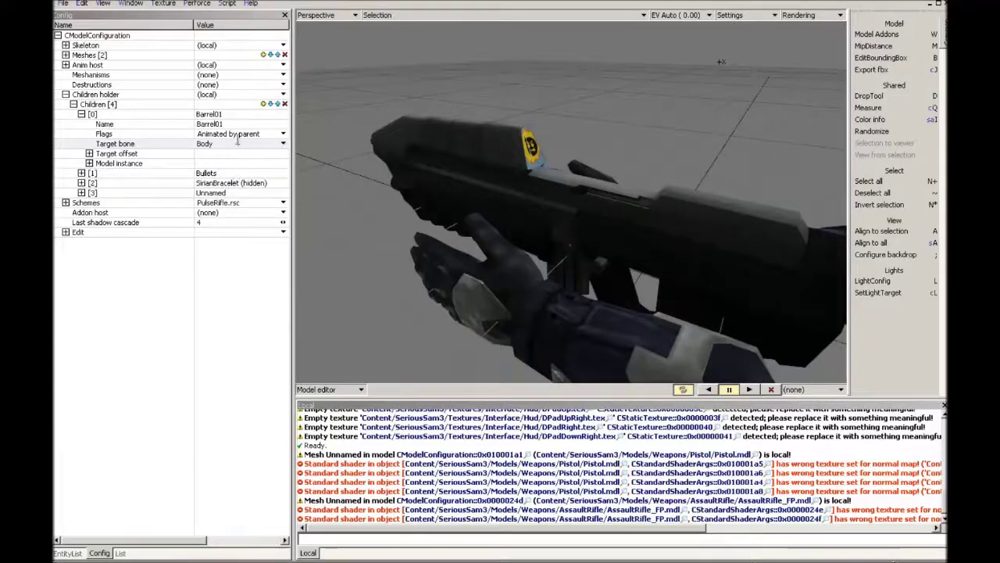
# Step: Switch to Serious Editor, check the Reload entry among Barrel01's target bones, and open the rifle mesh for editing
pyautogui.click(283, 144)
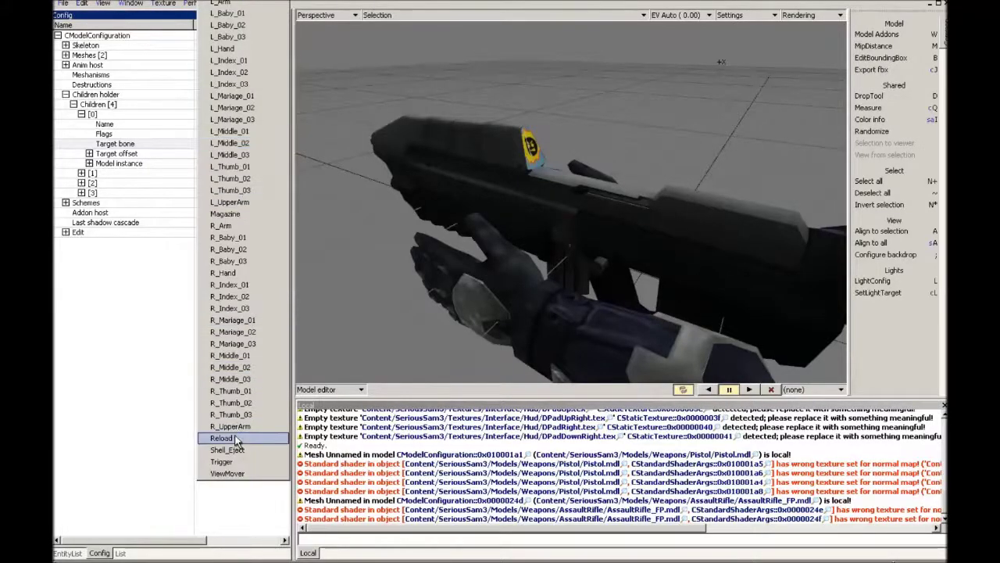
pyautogui.click(576, 203)
pyautogui.moveTo(576, 203)
pyautogui.mouseDown(button='right')
pyautogui.moveTo(623, 185)
pyautogui.moveTo(576, 205)
pyautogui.mouseUp(button='right')
pyautogui.press('Insert')
pyautogui.press('m')
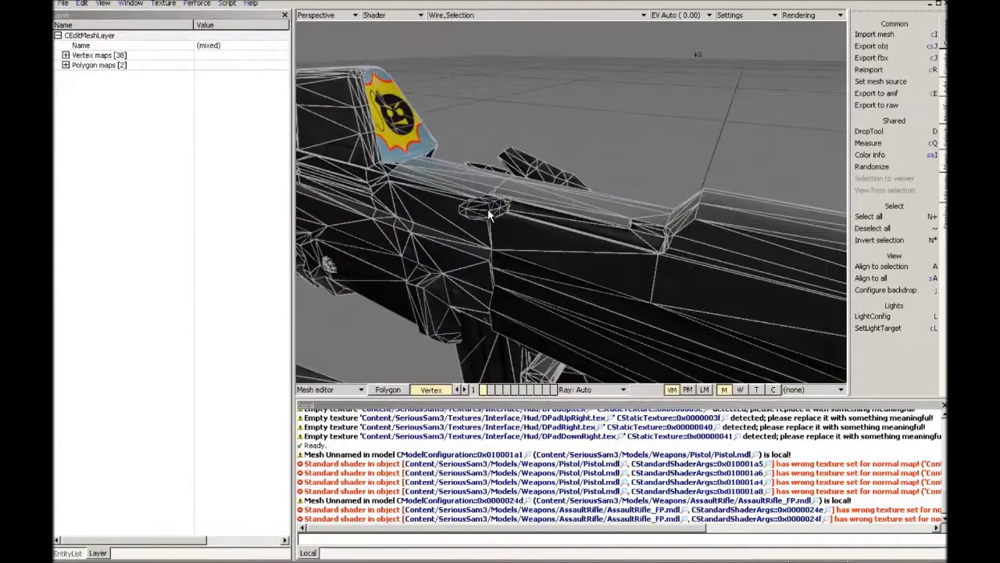
# Step: Select polygons on the small protruding handle of the rifle to examine it, and return to the model editor
pyautogui.moveTo(489, 211); pyautogui.dragTo(510, 159, button='right')
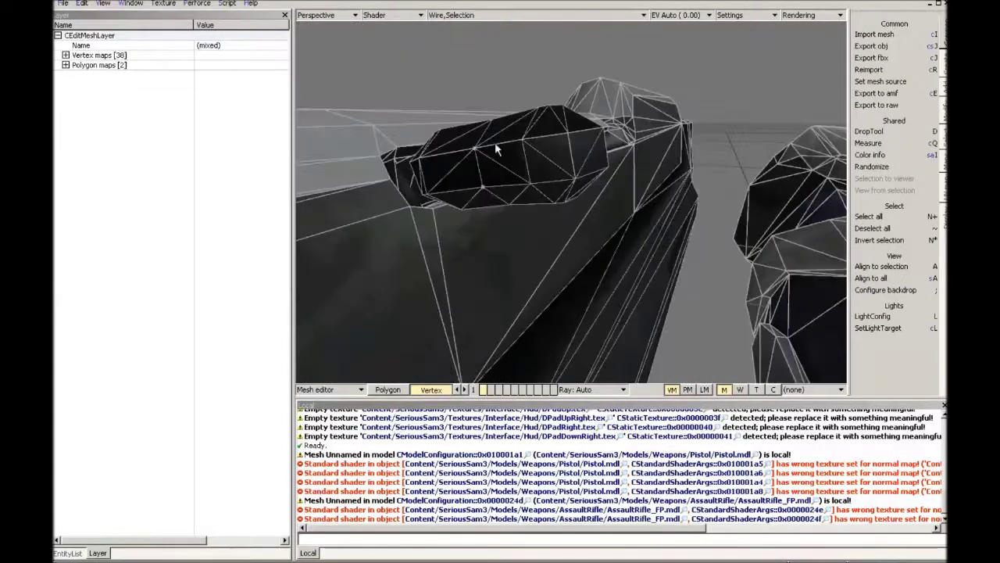
pyautogui.moveTo(510, 166)
pyautogui.mouseDown()
pyautogui.moveTo(424, 188)
pyautogui.moveTo(642, 147)
pyautogui.mouseUp()
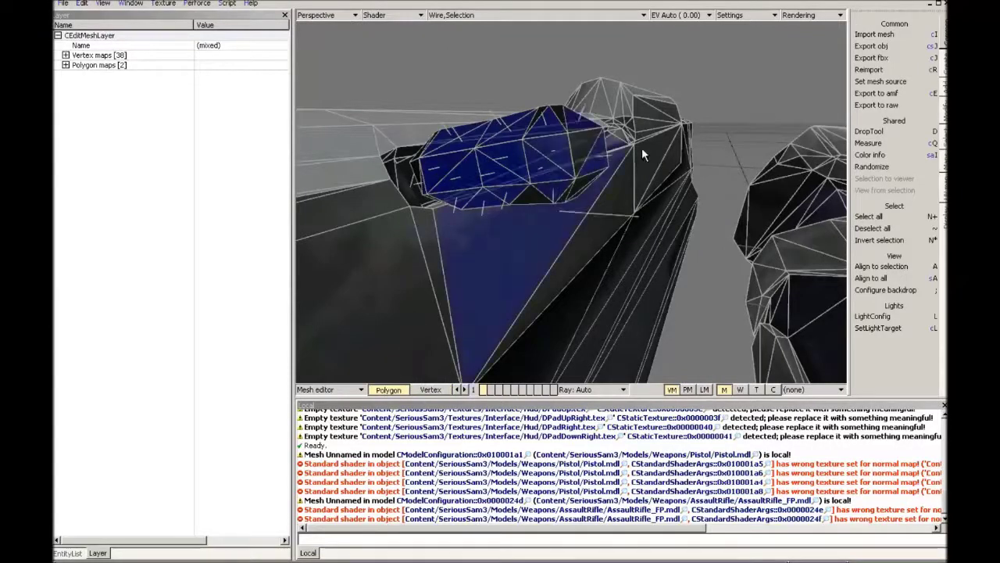
pyautogui.moveTo(584, 153); pyautogui.dragTo(596, 182, button='right')
pyautogui.press('Escape')
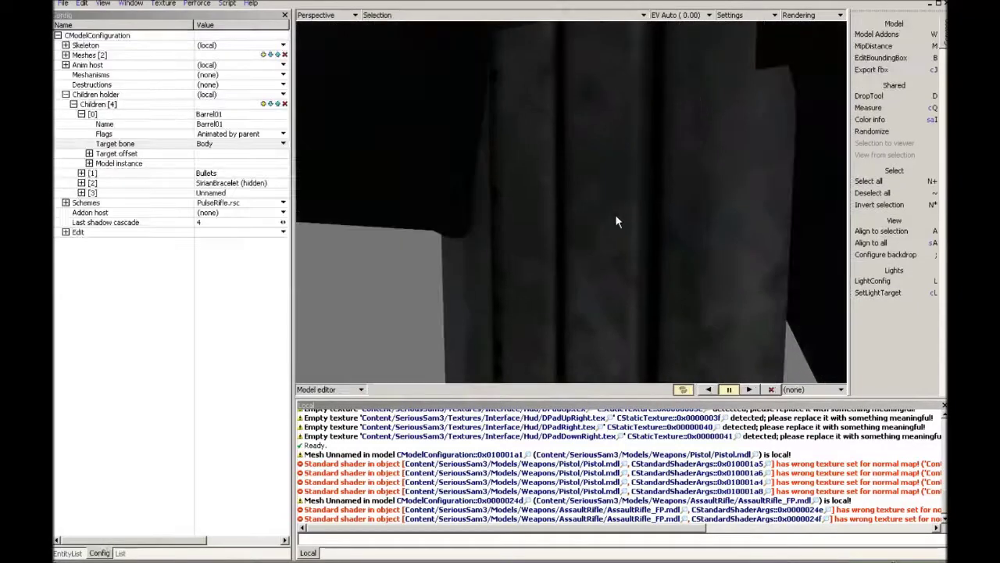
pyautogui.moveTo(619, 222); pyautogui.dragTo(578, 165, button='right')
pyautogui.press('Tab')
pyautogui.press('Escape')
pyautogui.moveTo(626, 273)
pyautogui.mouseDown(button='right')
pyautogui.moveTo(588, 322)
pyautogui.moveTo(625, 272)
pyautogui.mouseUp(button='right')
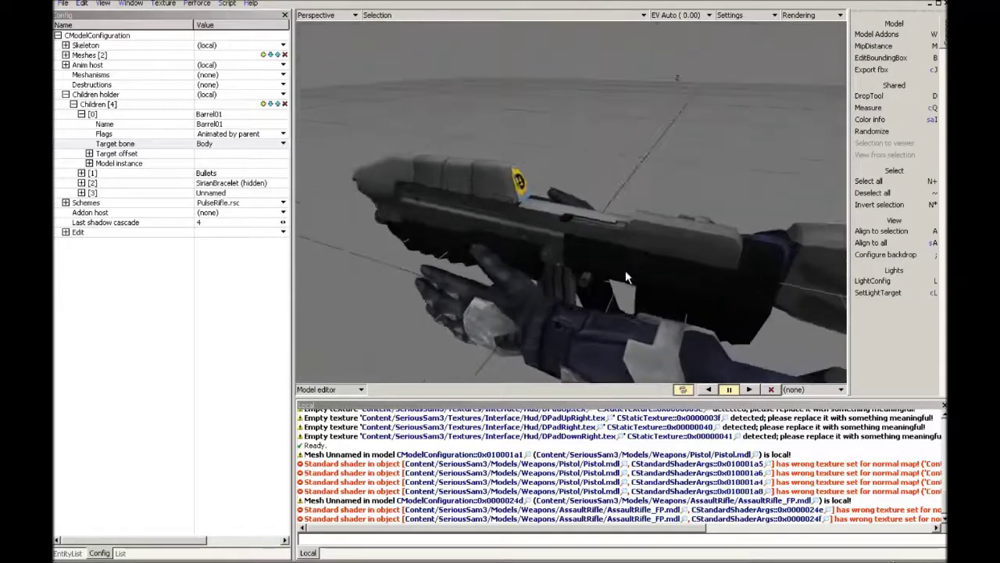
pyautogui.press('Tab')
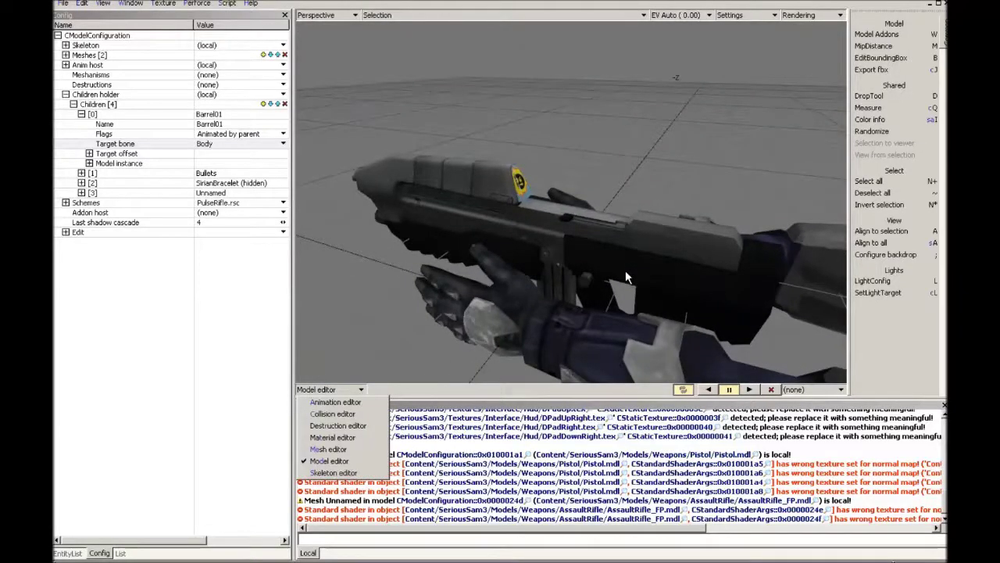
pyautogui.click(479, 151)
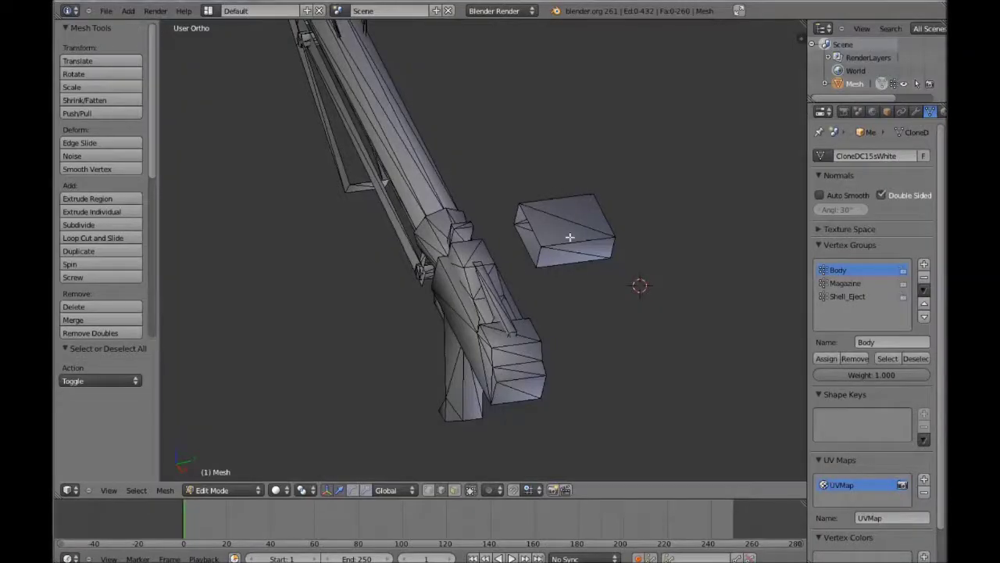
# Step: Switch to Blender, select the Magazine vertex group's geometry, and move it from beside the gun across to the barrel
pyautogui.click(570, 237)
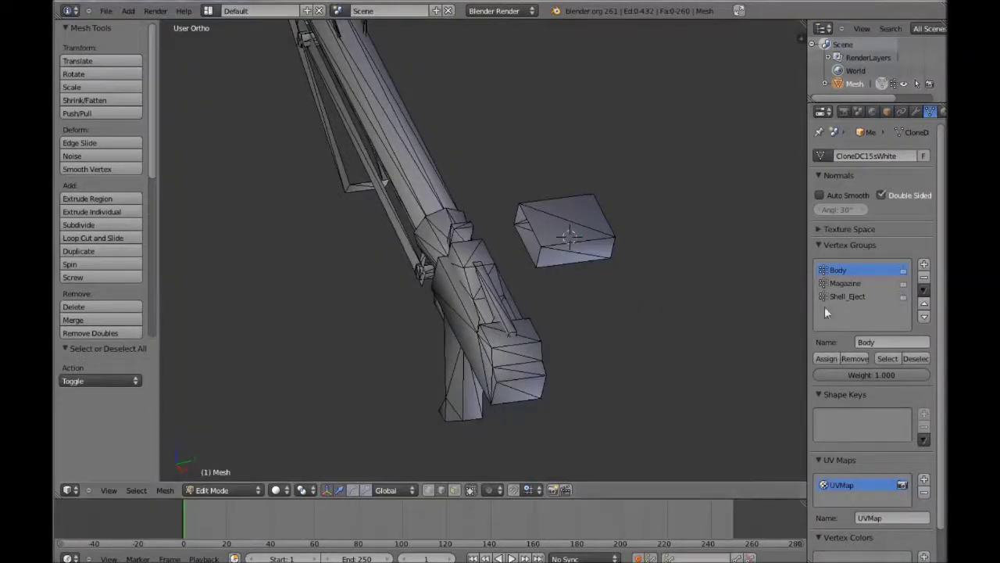
pyautogui.click(888, 359)
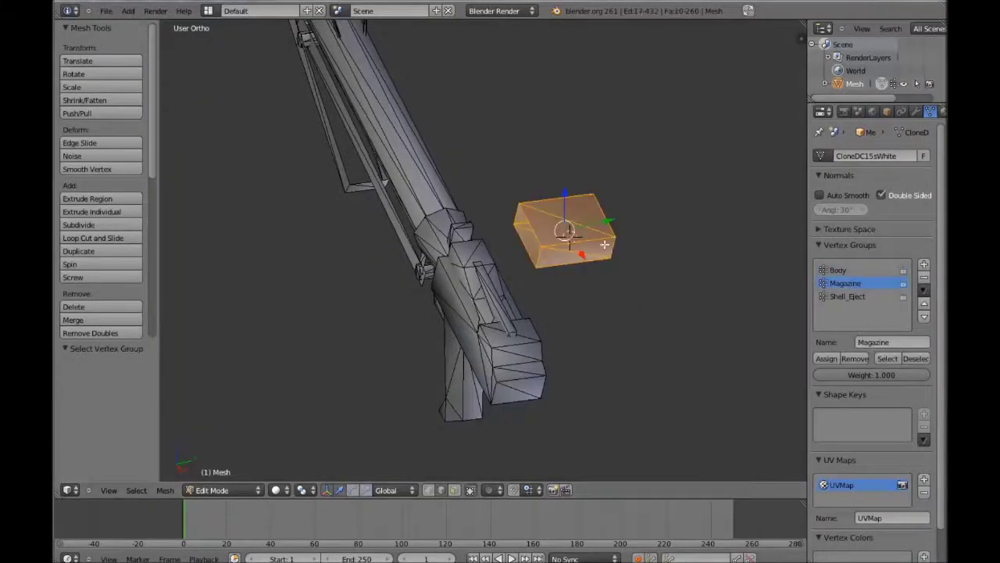
pyautogui.press('g')
pyautogui.click(411, 228)
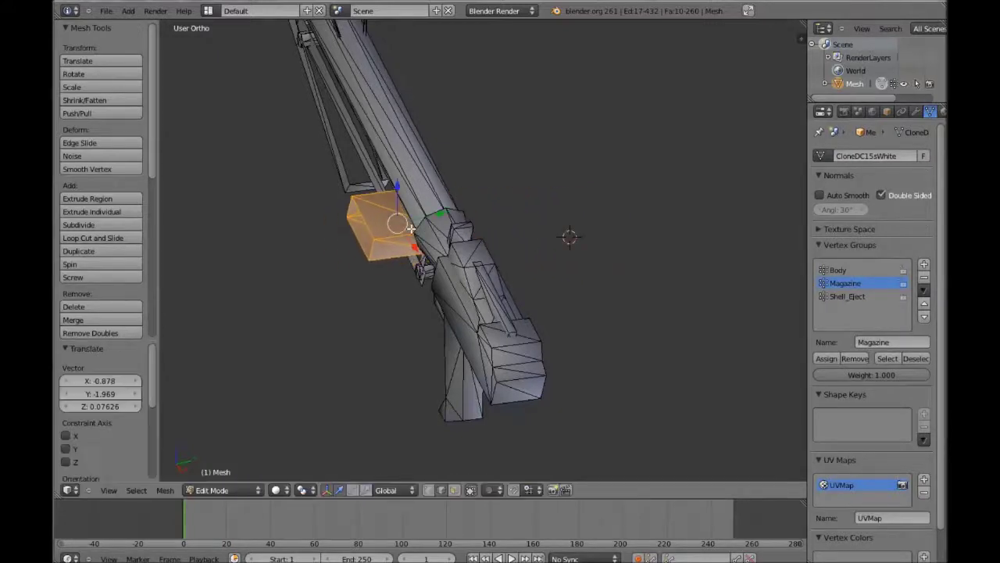
# Step: Move the magazine down about 0.48 along Z so it sits below the barrel, in front of the trigger guard
pyautogui.moveTo(353, 243); pyautogui.dragTo(433, 200, button='middle')
pyautogui.scroll(2, 472, 191)
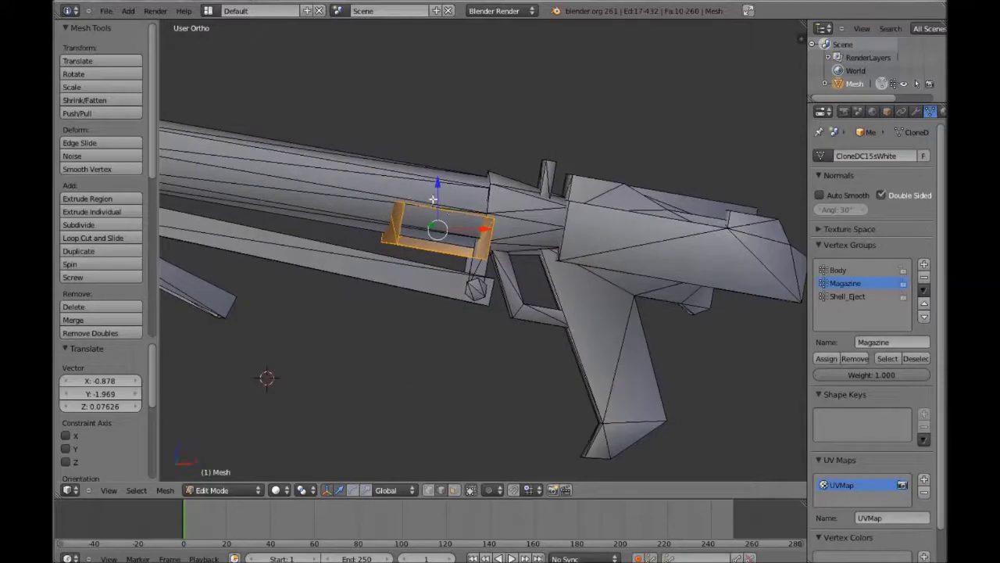
pyautogui.press('g')
pyautogui.press('z')
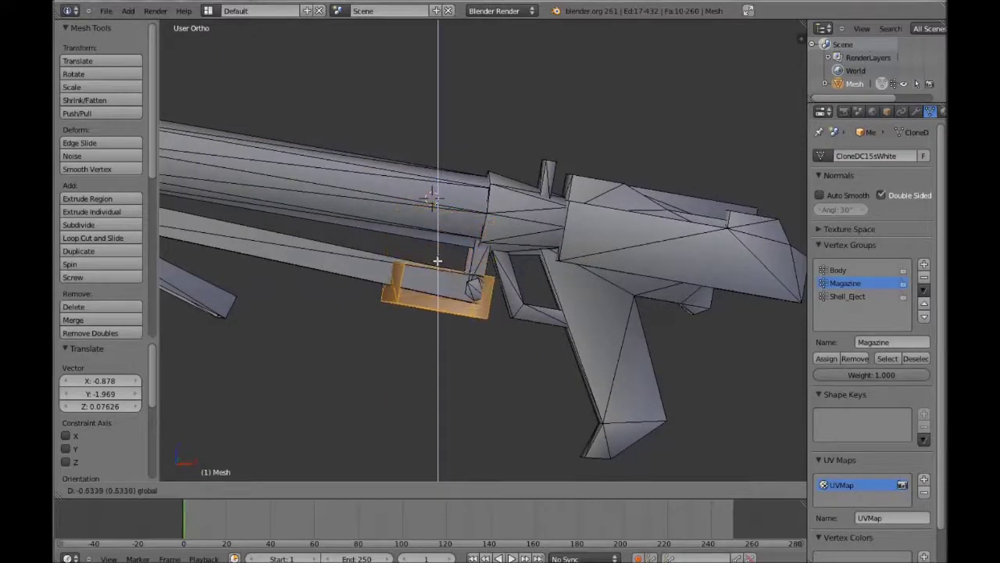
pyautogui.click(438, 266)
# Step: Rotate the magazine freely by about 93° and fine-tune its tilt so it stands upright beneath the barrel
pyautogui.press('r')
pyautogui.press('r')
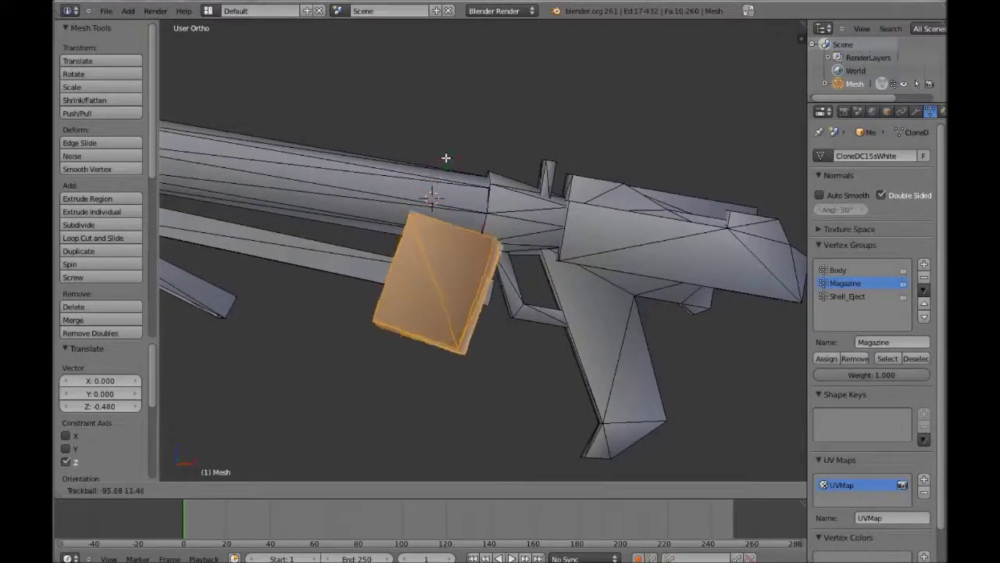
pyautogui.click(435, 164)
pyautogui.press('r')
pyautogui.press('r')
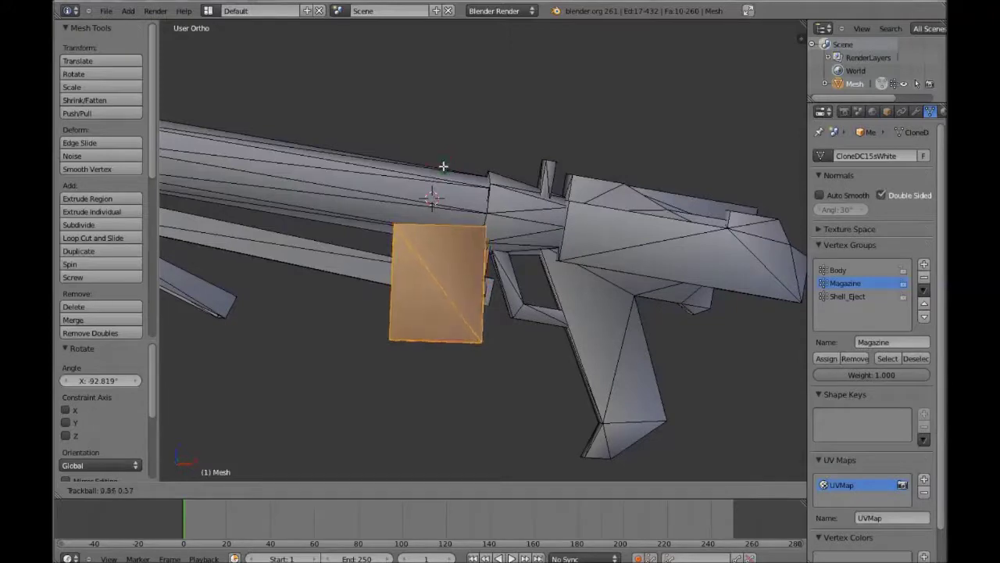
pyautogui.click(443, 167)
pyautogui.press('r')
pyautogui.click(467, 166)
# Step: Centre the magazine under the barrel as seen along the gun's length, and rotate it about 6°
pyautogui.moveTo(469, 168); pyautogui.dragTo(623, 128, button='middle')
pyautogui.press('g')
pyautogui.click(567, 245)
pyautogui.press('r')
pyautogui.click(495, 183)
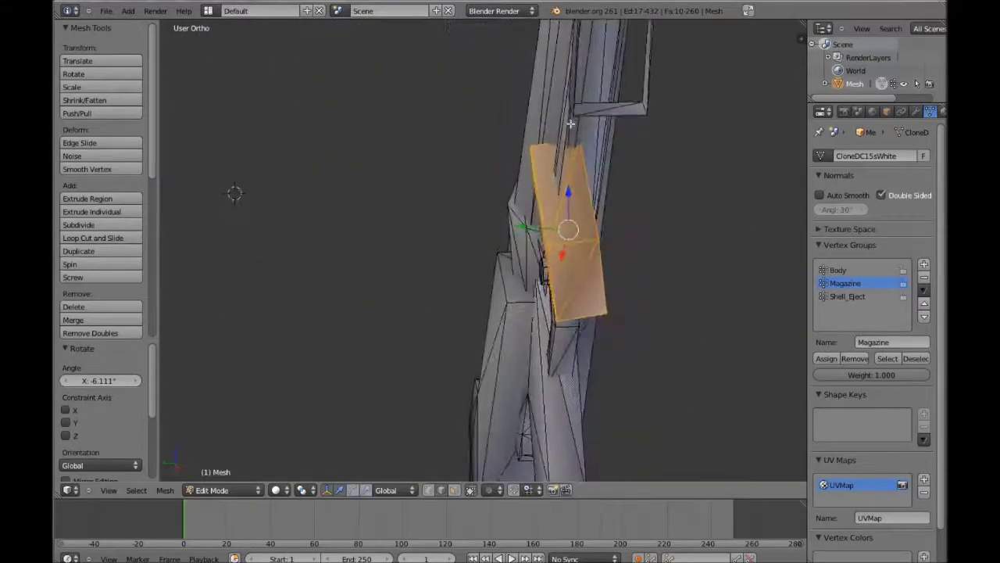
pyautogui.press('r')
pyautogui.press('r')
pyautogui.click(587, 124)
pyautogui.press('r')
pyautogui.click(585, 124)
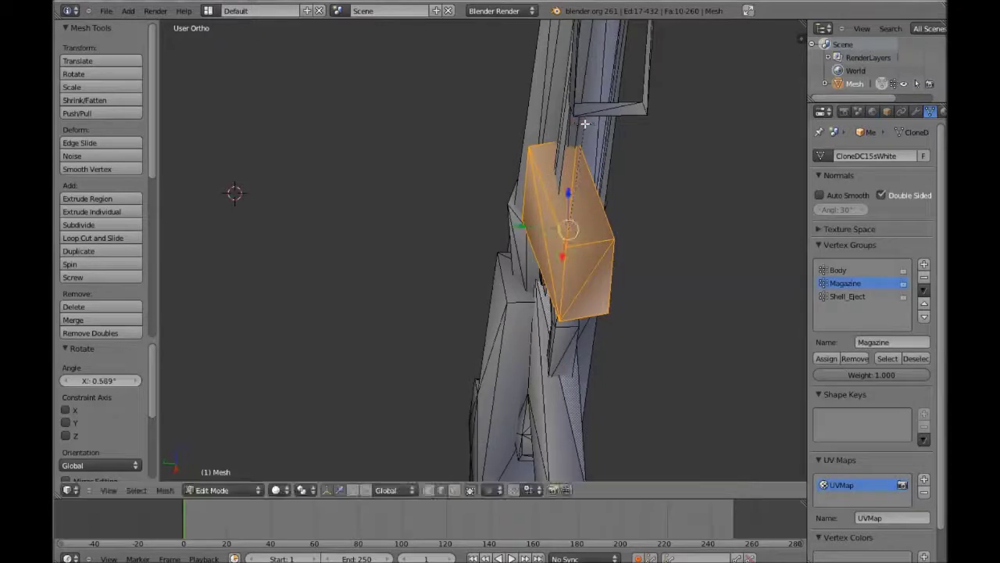
pyautogui.hotkey('ctrl', 'z')
pyautogui.hotkey('ctrl', 'z')
# Step: Rotate the magazine in small increments from underneath and end-on until it lines up with the gun's body
pyautogui.press('r')
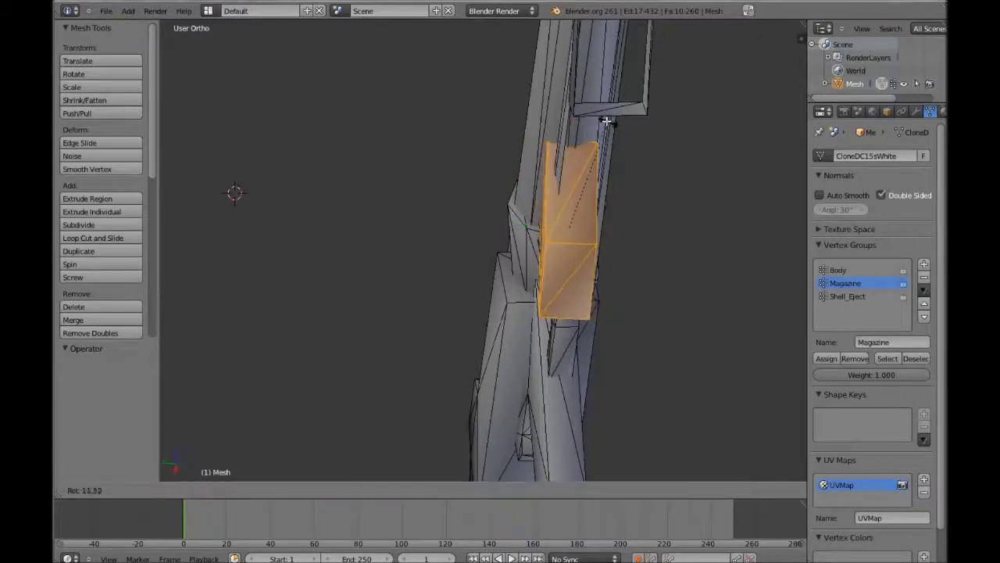
pyautogui.click(609, 122)
pyautogui.moveTo(609, 123); pyautogui.dragTo(608, 195, button='middle')
pyautogui.press('r')
pyautogui.click(602, 191)
pyautogui.press('r')
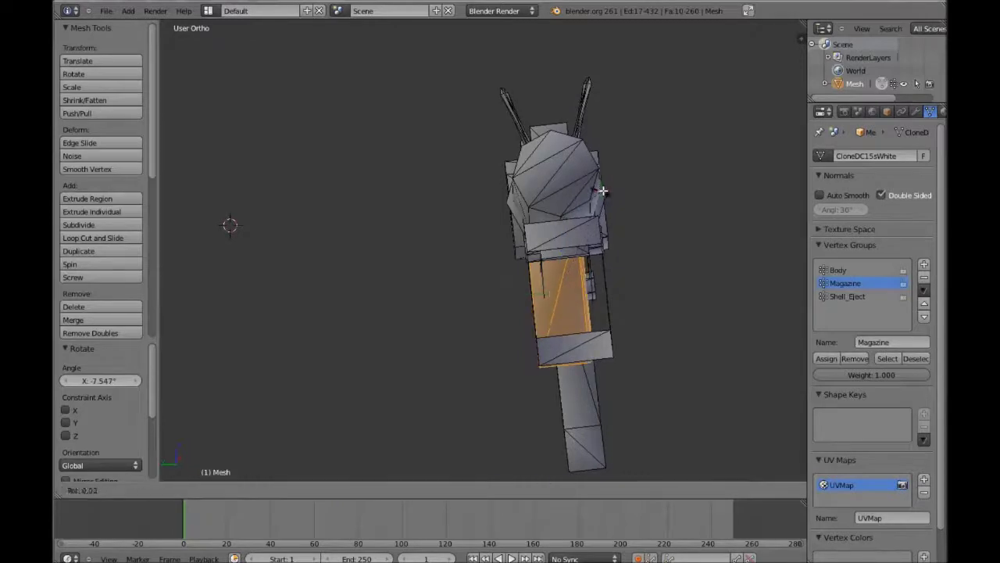
pyautogui.click(615, 194)
pyautogui.press('r')
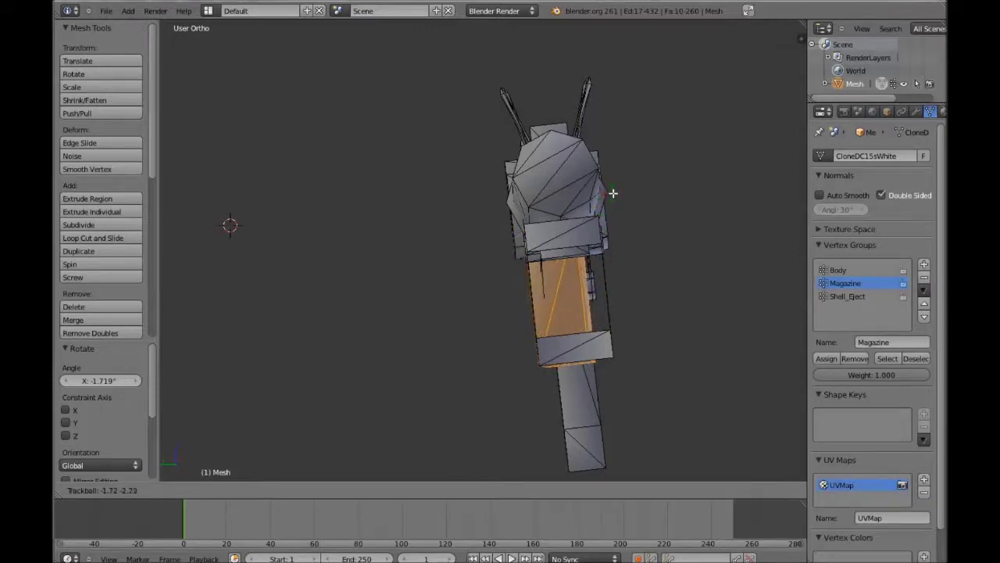
pyautogui.click(614, 193)
# Step: Nudge the magazine's height beneath the barrel, and return to Object Mode with all layers shown to check its fit
pyautogui.moveTo(614, 193); pyautogui.dragTo(500, 205, button='middle')
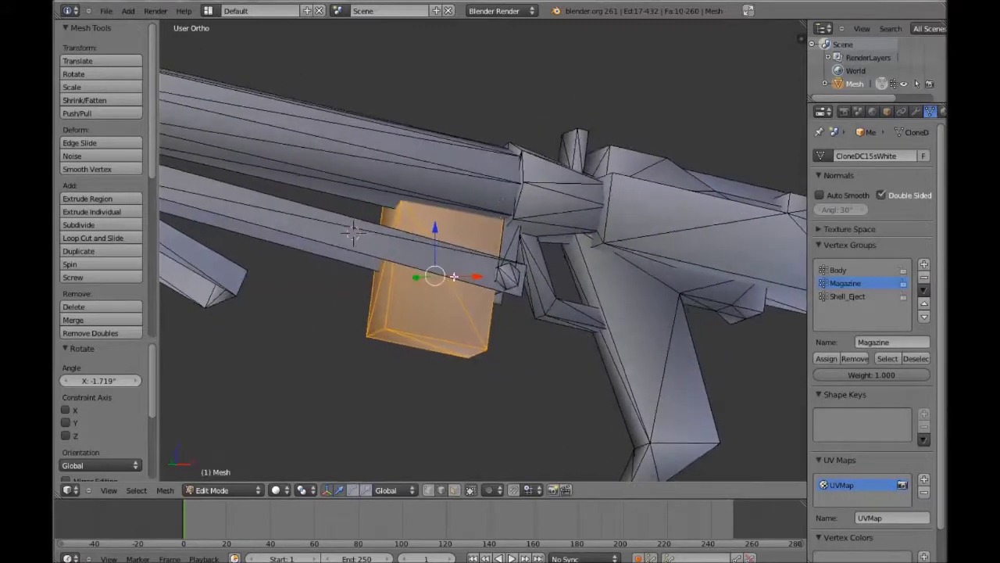
pyautogui.moveTo(437, 239)
pyautogui.mouseDown()
pyautogui.moveTo(435, 256)
pyautogui.moveTo(436, 241)
pyautogui.mouseUp()
pyautogui.press('`')
pyautogui.scroll(-2, 501, 226)
pyautogui.press('Tab')
pyautogui.moveTo(558, 239); pyautogui.dragTo(261, 245, button='middle')
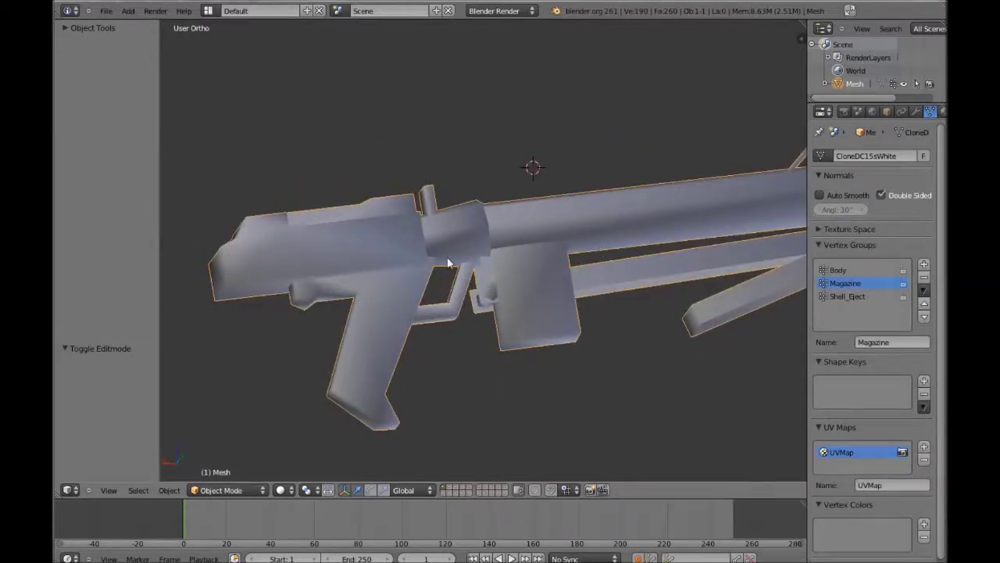
pyautogui.moveTo(449, 264); pyautogui.dragTo(639, 300, button='middle')
pyautogui.moveTo(462, 248); pyautogui.dragTo(468, 247, button='middle')
pyautogui.press('`')
pyautogui.scroll(-3, 468, 247)
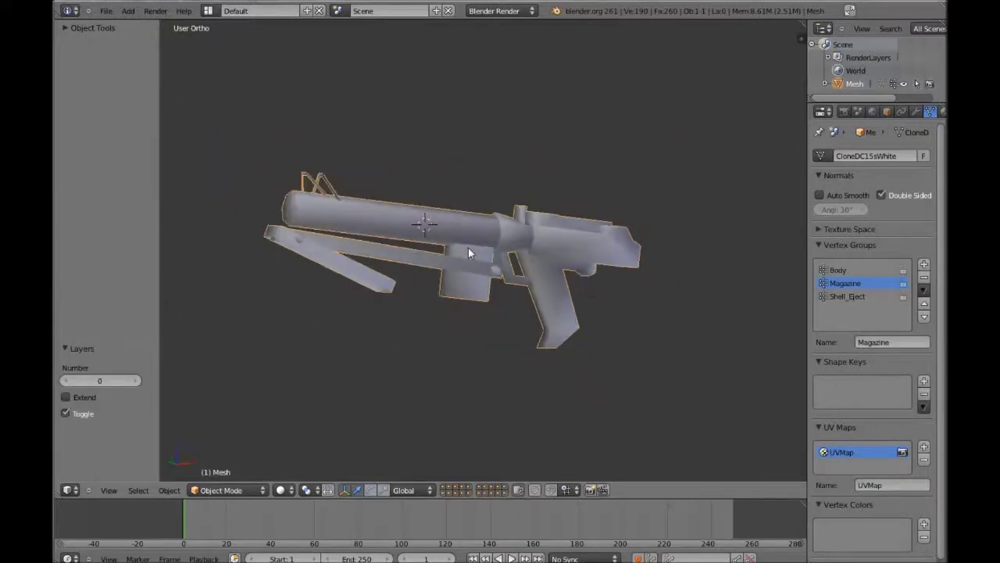
# Step: Start an AMF export and browse to the AssaultRifle folder under Content\SeriousSam3\Models\Weapons
pyautogui.click(105, 11)
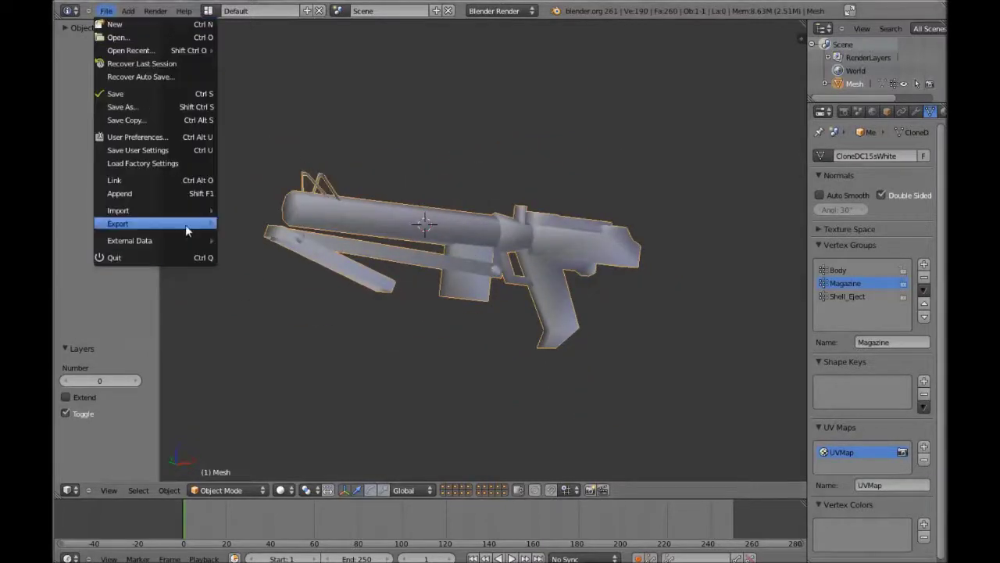
pyautogui.moveTo(187, 224)
pyautogui.moveTo(313, 329)
pyautogui.click(372, 329)
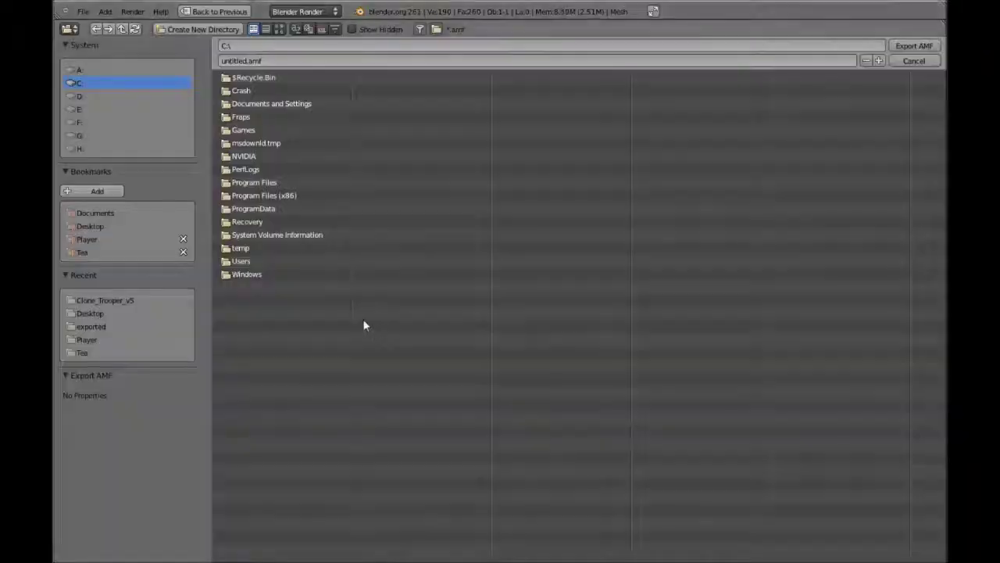
pyautogui.click(92, 241)
pyautogui.click(246, 77)
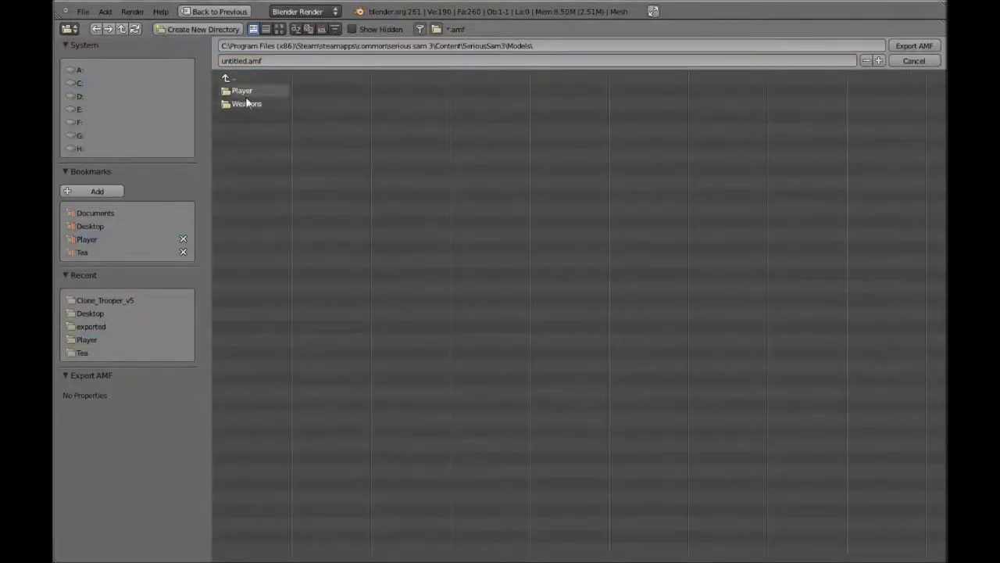
pyautogui.click(247, 105)
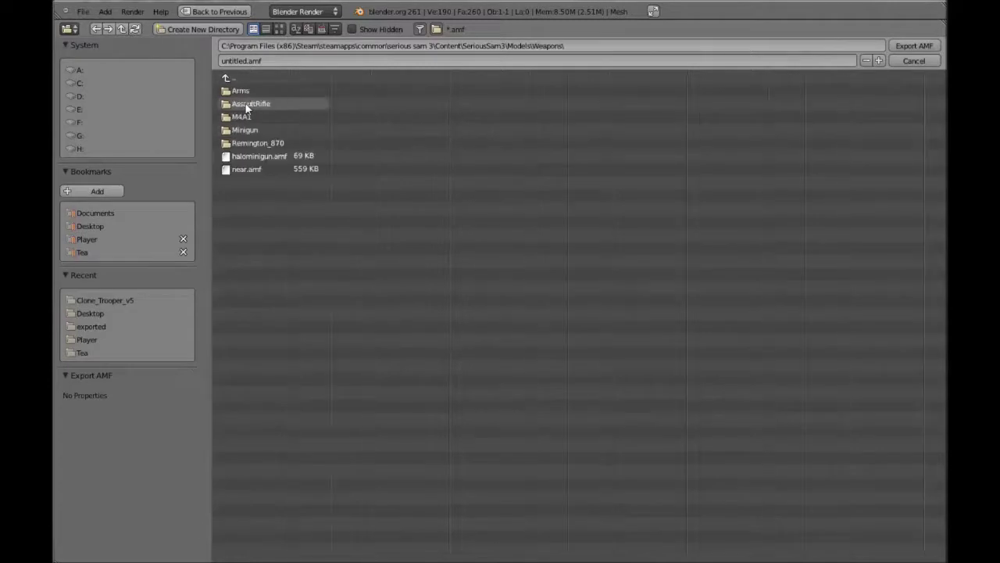
pyautogui.click(252, 80)
pyautogui.click(256, 78)
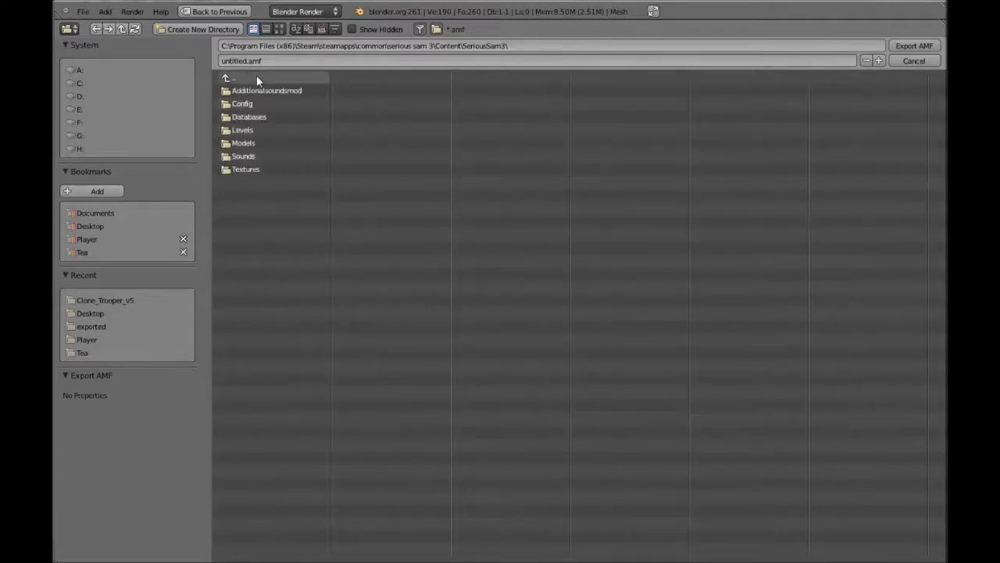
pyautogui.click(252, 143)
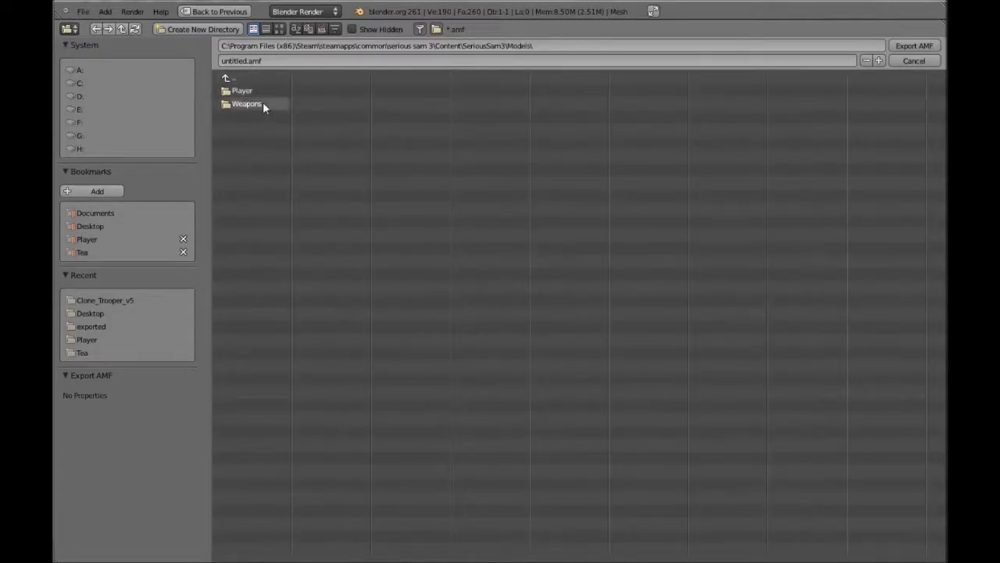
pyautogui.click(263, 103)
pyautogui.click(271, 100)
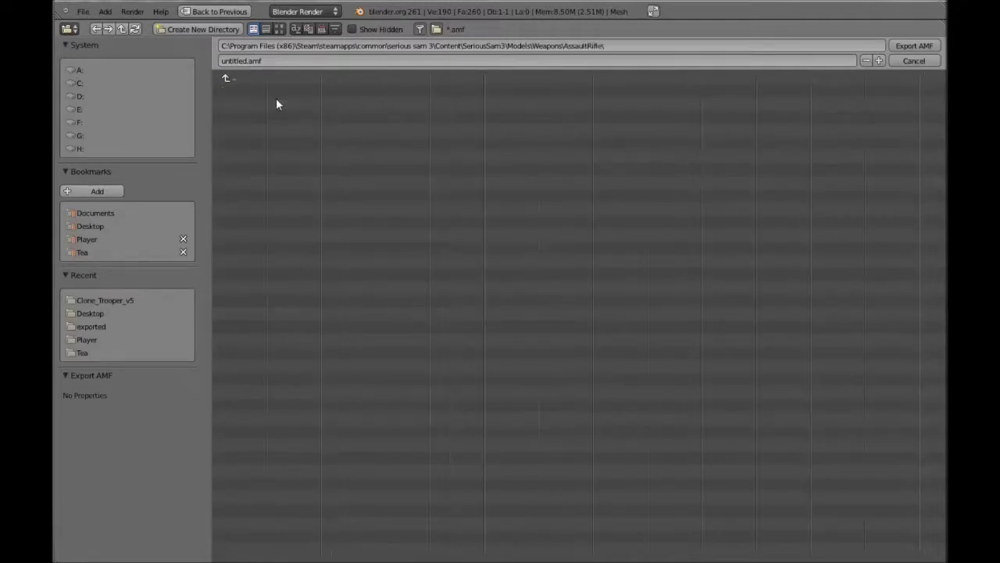
# Step: Export the blaster mesh to the AssaultRifle folder as untitled.amf
pyautogui.click(258, 61)
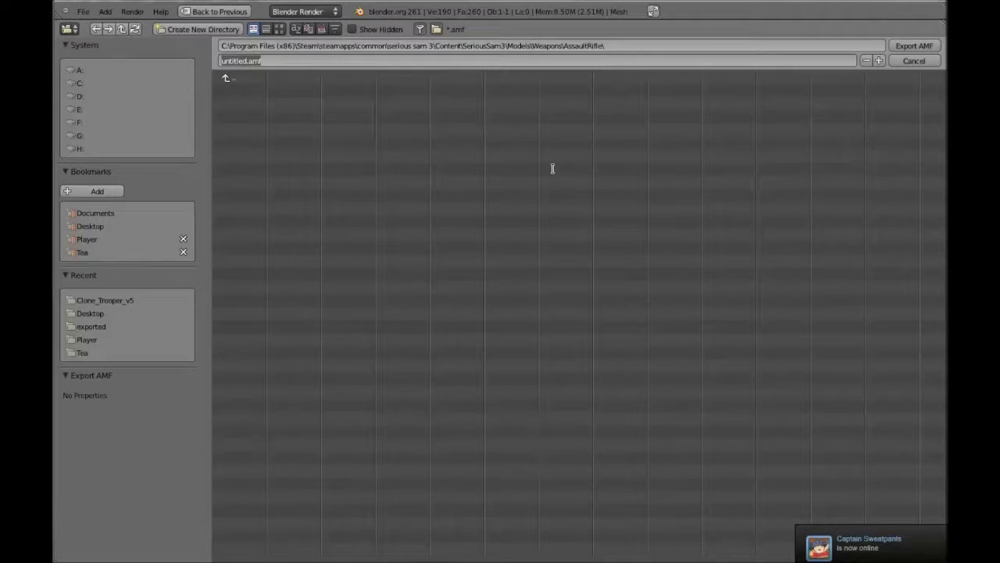
pyautogui.click(915, 45)
pyautogui.click(915, 45)
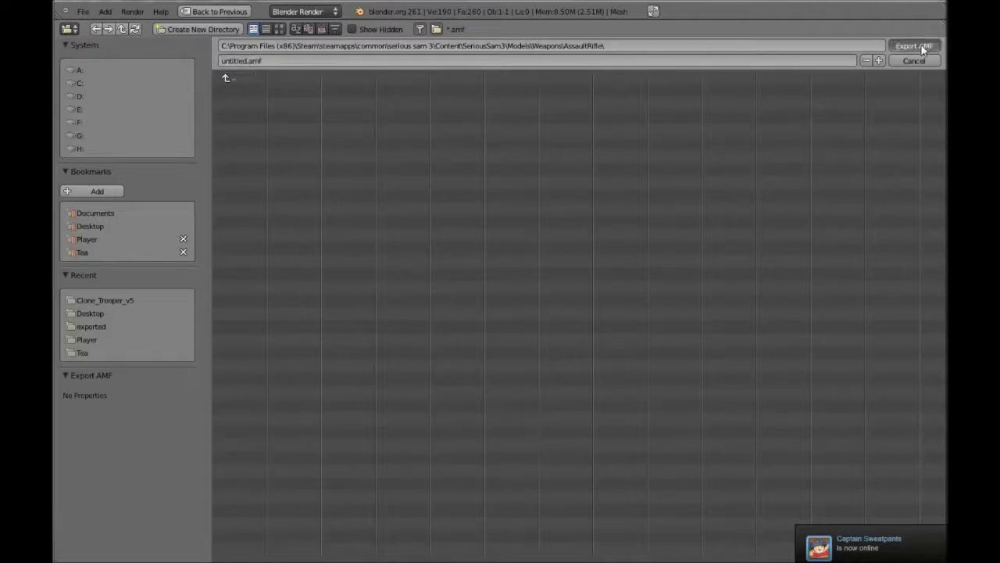
pyautogui.moveTo(670, 239); pyautogui.dragTo(547, 293, button='middle')
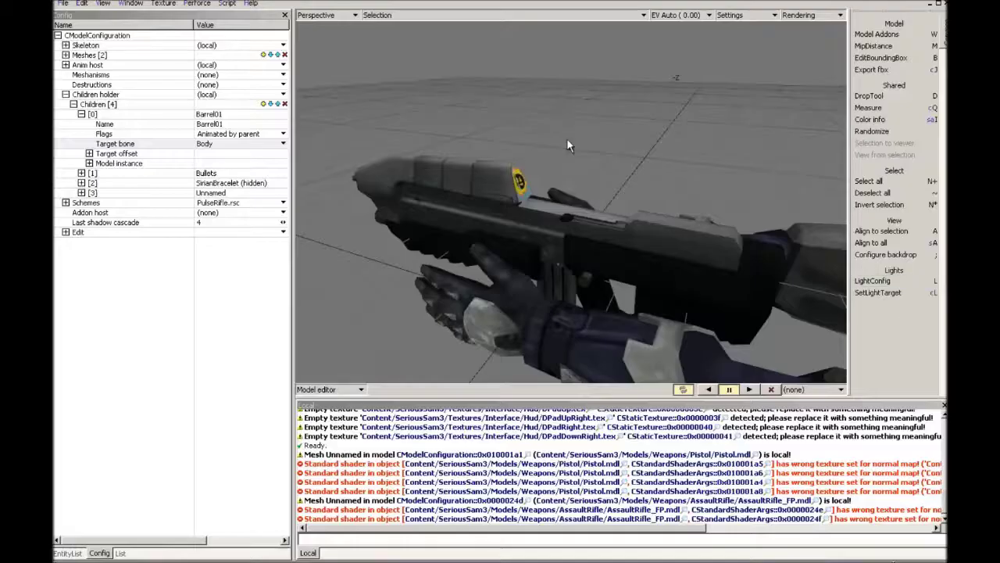
# Step: Switch to Serious Editor and delete the Arms mesh from the rifle model's list of meshes
pyautogui.press('Tab')
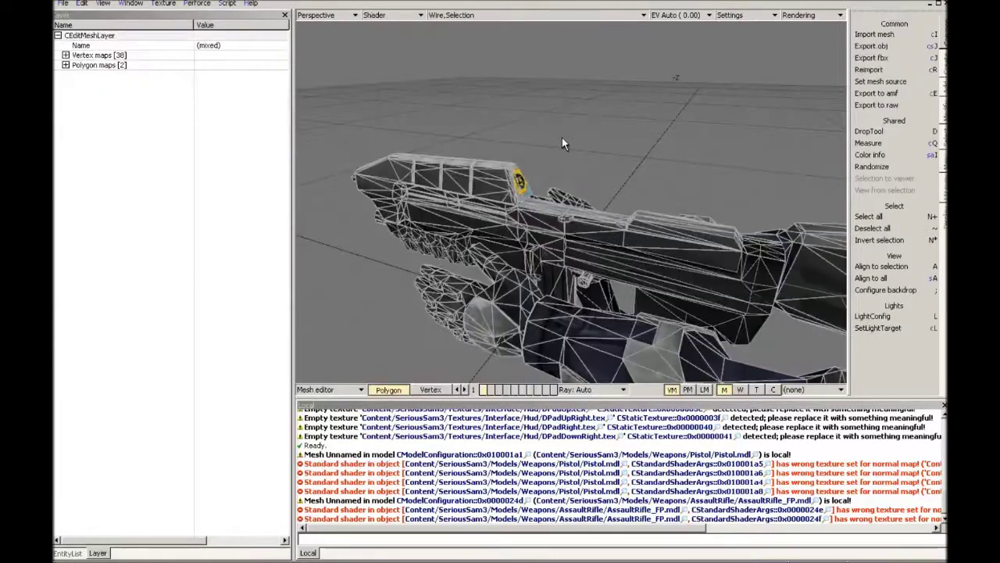
pyautogui.moveTo(558, 145)
pyautogui.keyDown('alt'); pyautogui.mouseDown()
pyautogui.moveTo(512, 142)
pyautogui.moveTo(551, 144)
pyautogui.mouseUp(); pyautogui.keyUp('alt')
pyautogui.press('Tab')
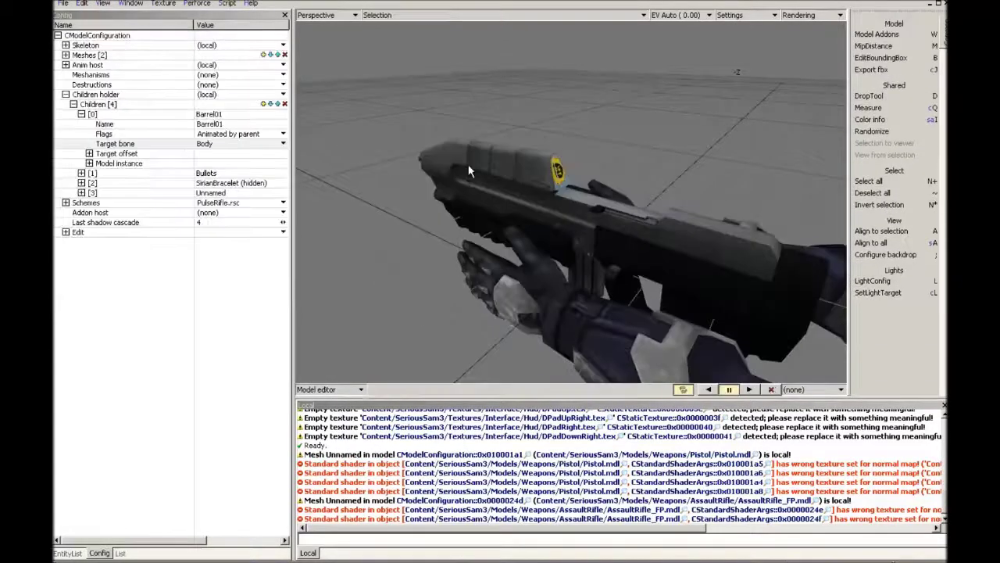
pyautogui.press('Tab')
pyautogui.doubleClick(138, 57)
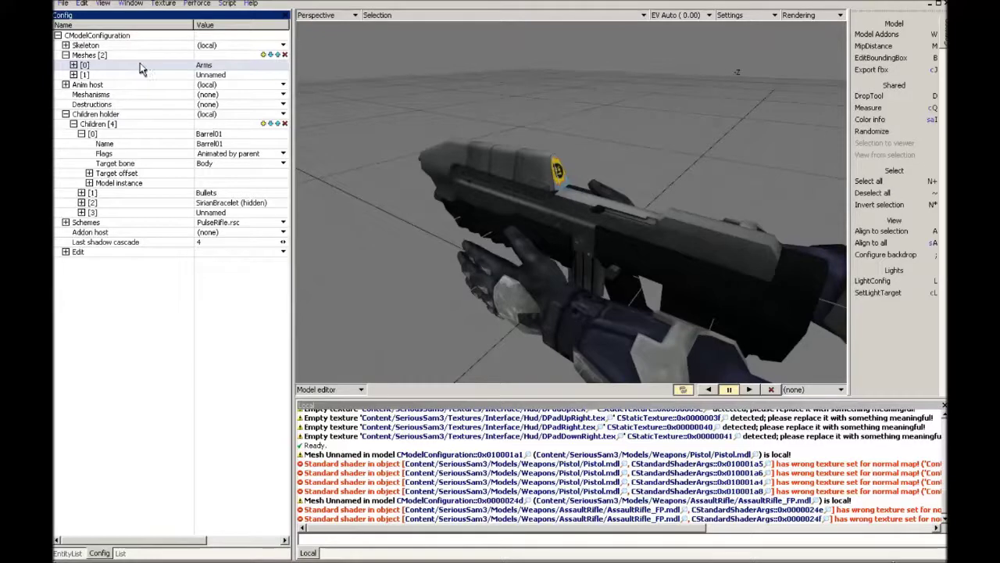
pyautogui.click(286, 55)
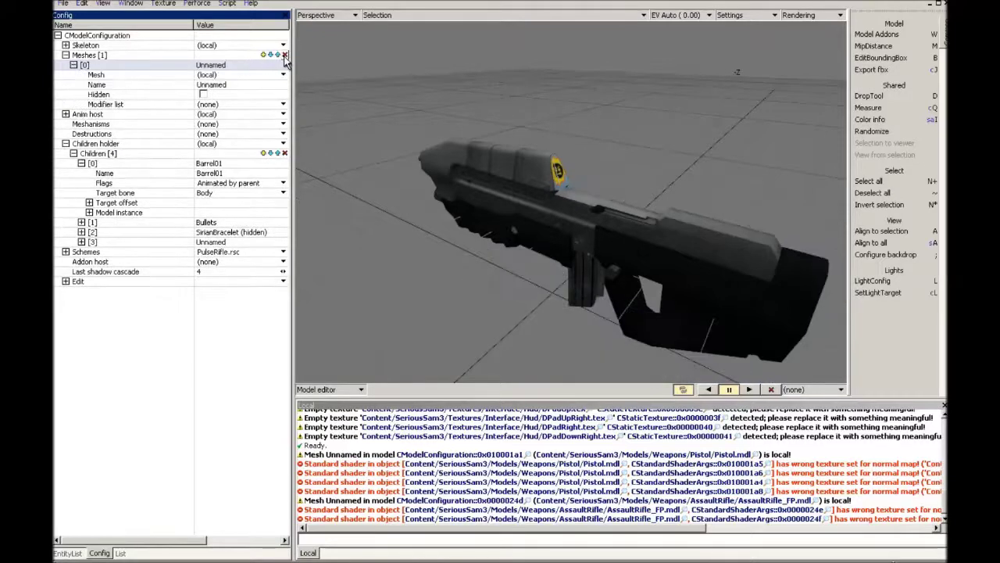
# Step: Clear the mesh of the remaining Unnamed entry to none and create a new CMesh in its place
pyautogui.click(247, 74)
pyautogui.click(295, 121)
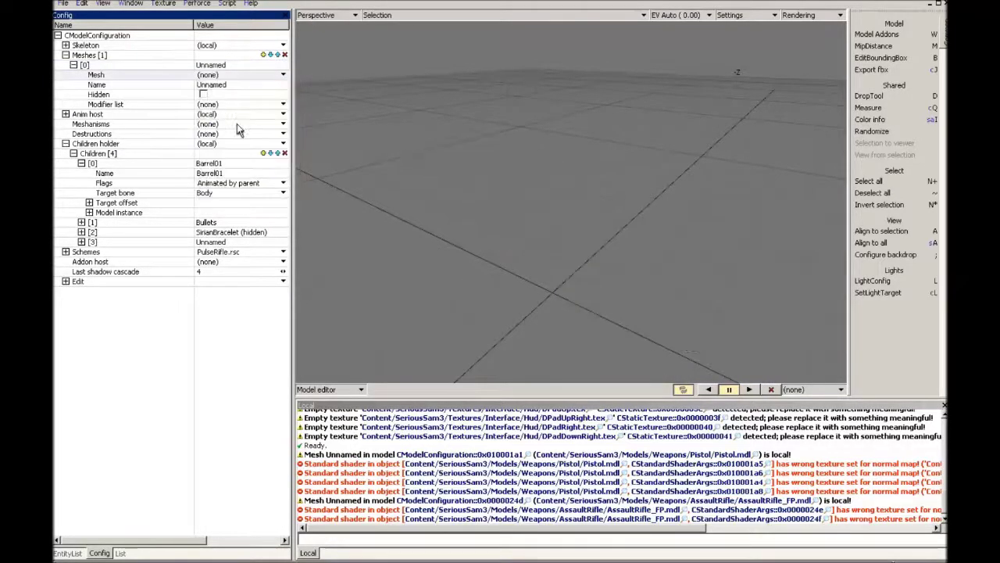
pyautogui.click(232, 74)
pyautogui.moveTo(234, 86)
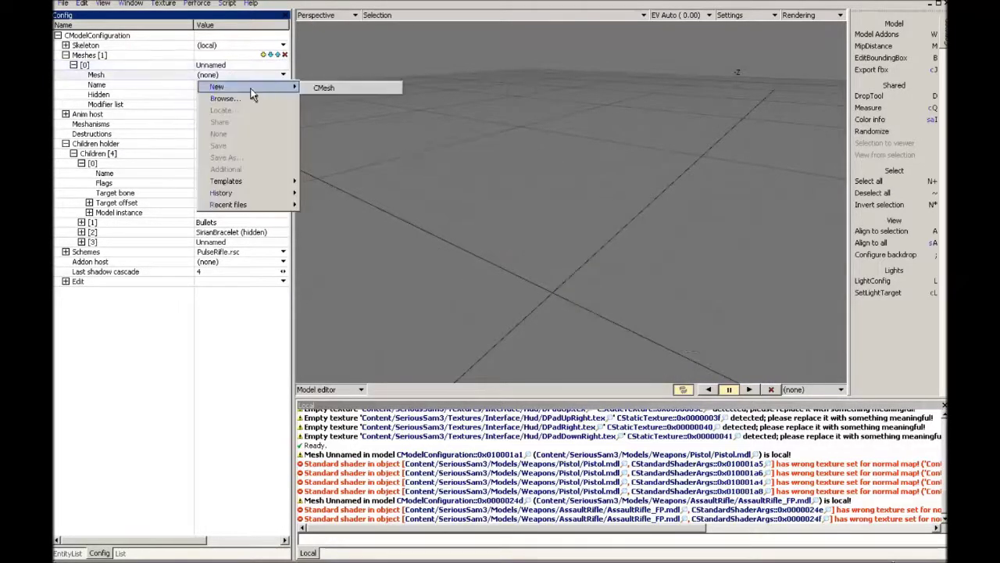
pyautogui.click(320, 87)
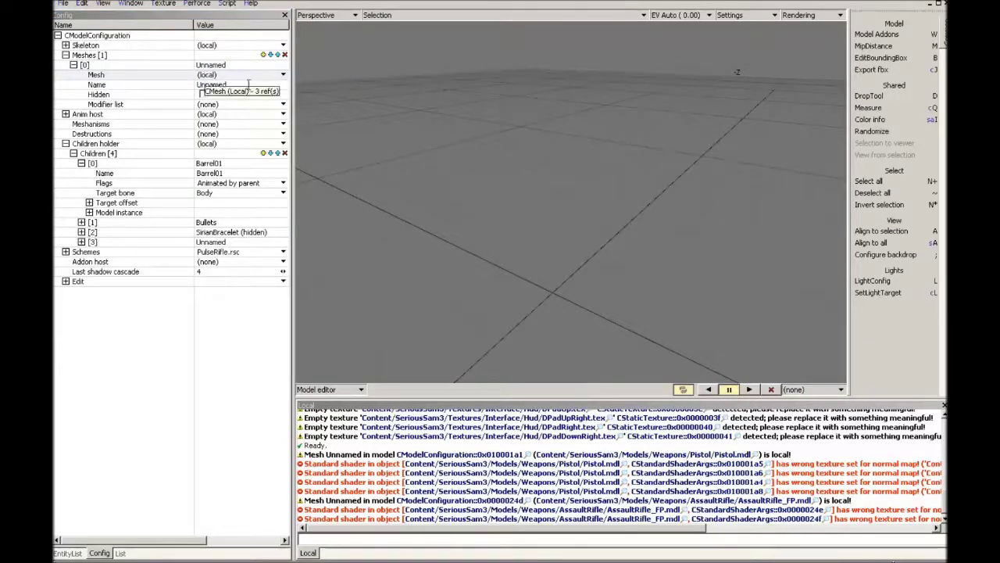
# Step: Create a new CMesh for the Unnamed mesh entry and open it in the mesh editor
pyautogui.moveTo(514, 190); pyautogui.dragTo(514, 189, button='middle')
pyautogui.click(227, 75)
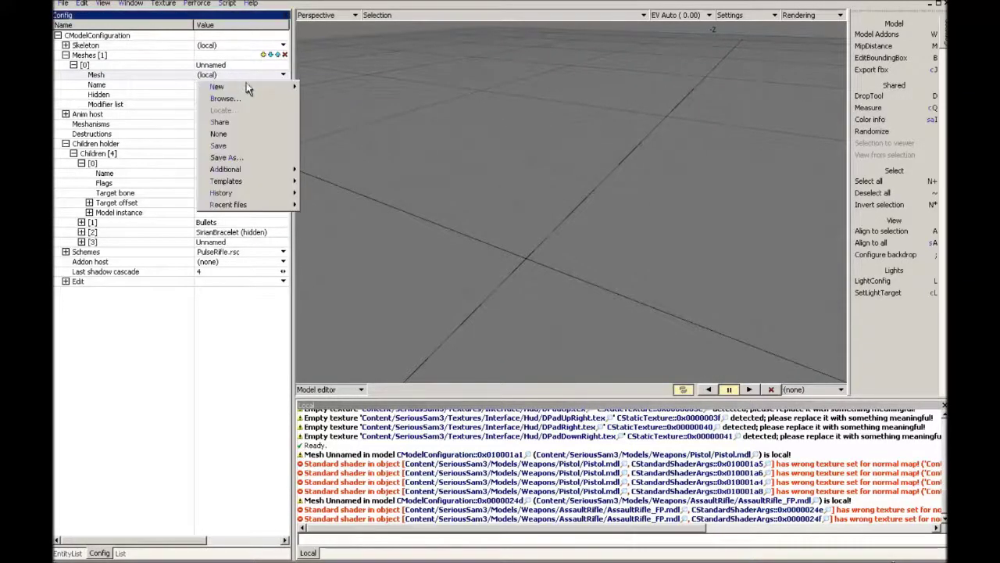
pyautogui.moveTo(247, 86)
pyautogui.click(329, 87)
pyautogui.press('Tab')
pyautogui.press('m')
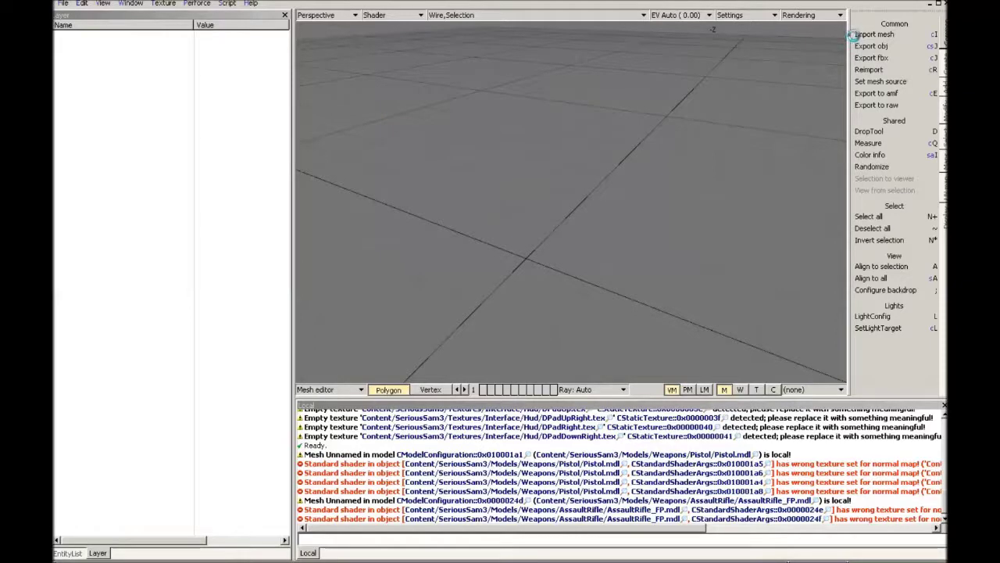
# Step: Import untitled.amf from Content/SeriousSam3/Models/Weapons/AssaultRifle into the empty mesh
pyautogui.click(874, 33)
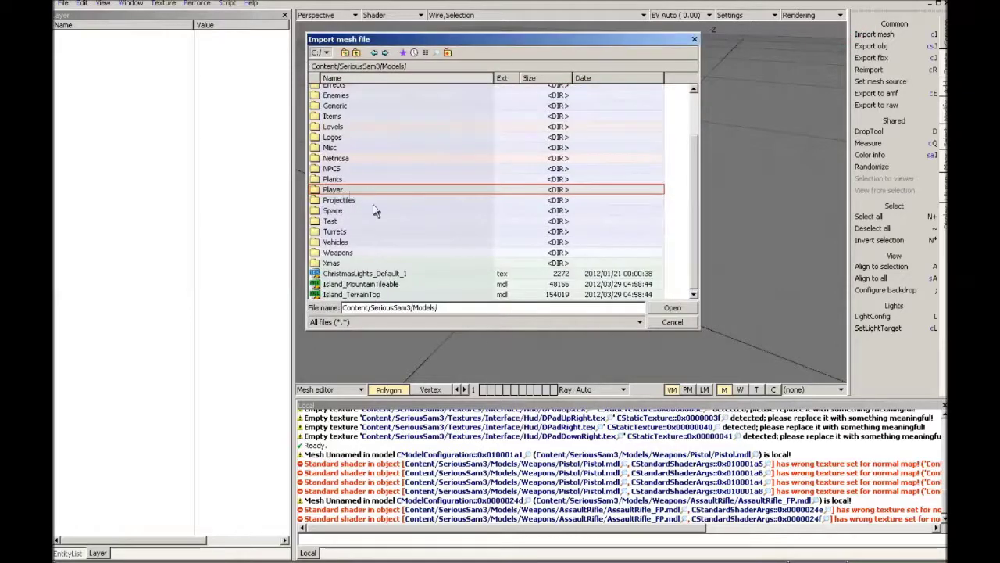
pyautogui.doubleClick(334, 254)
pyautogui.doubleClick(344, 111)
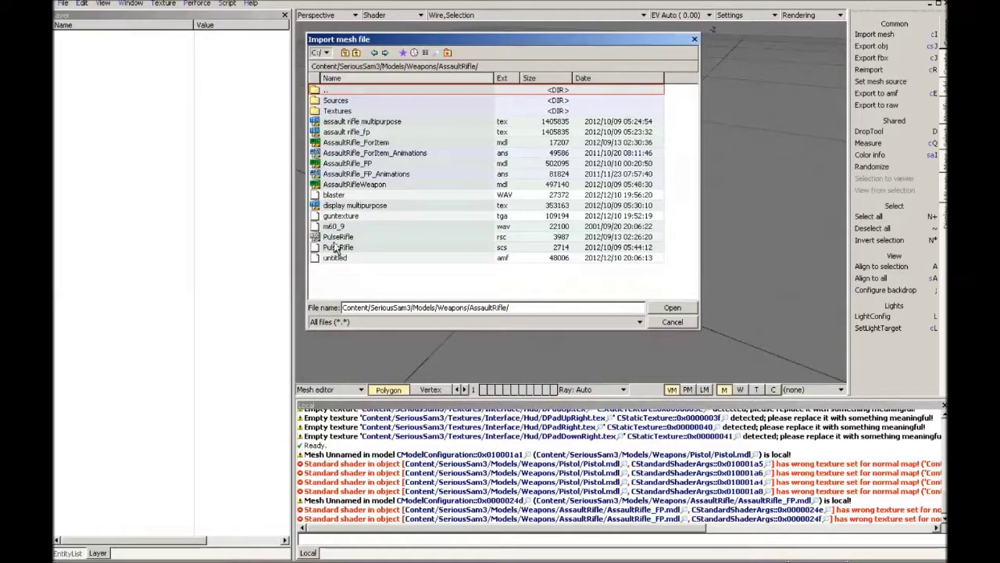
pyautogui.click(357, 259)
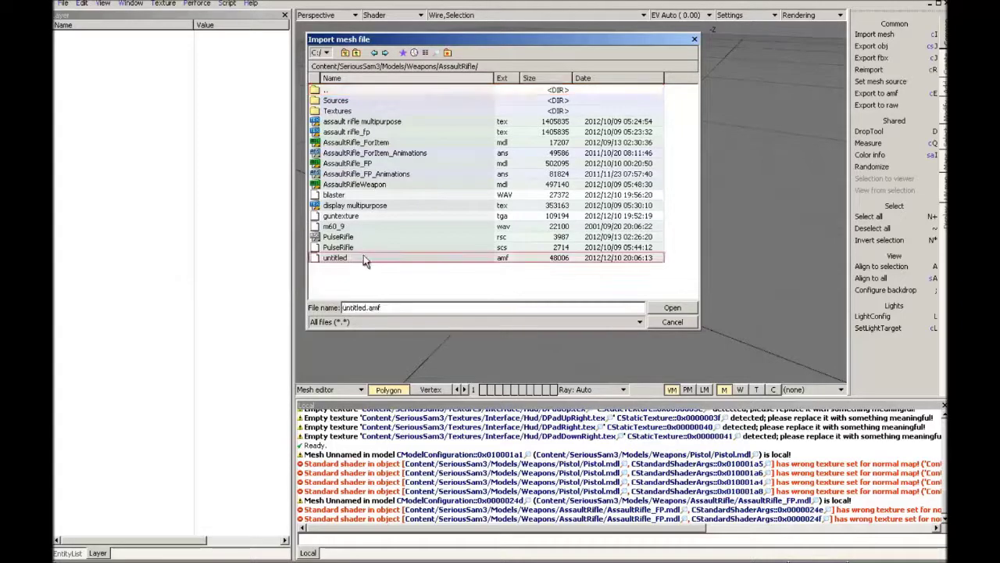
pyautogui.doubleClick(364, 258)
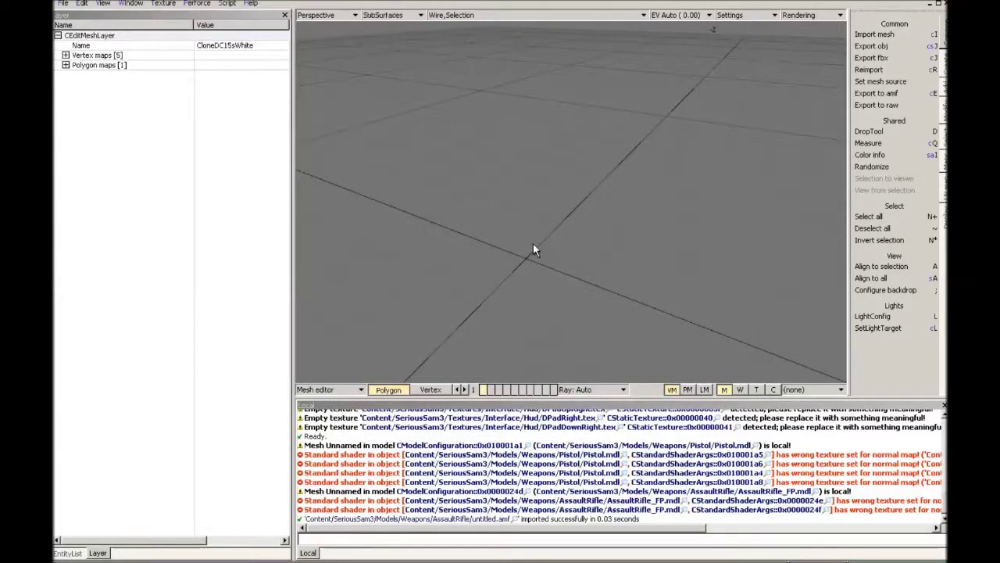
# Step: Align the imported blaster mesh to the origin in Selection mode, with X and Z set to Center and Y to +
pyautogui.moveTo(535, 247); pyautogui.dragTo(563, 269, button='middle')
pyautogui.press('r')
pyautogui.press('F3')
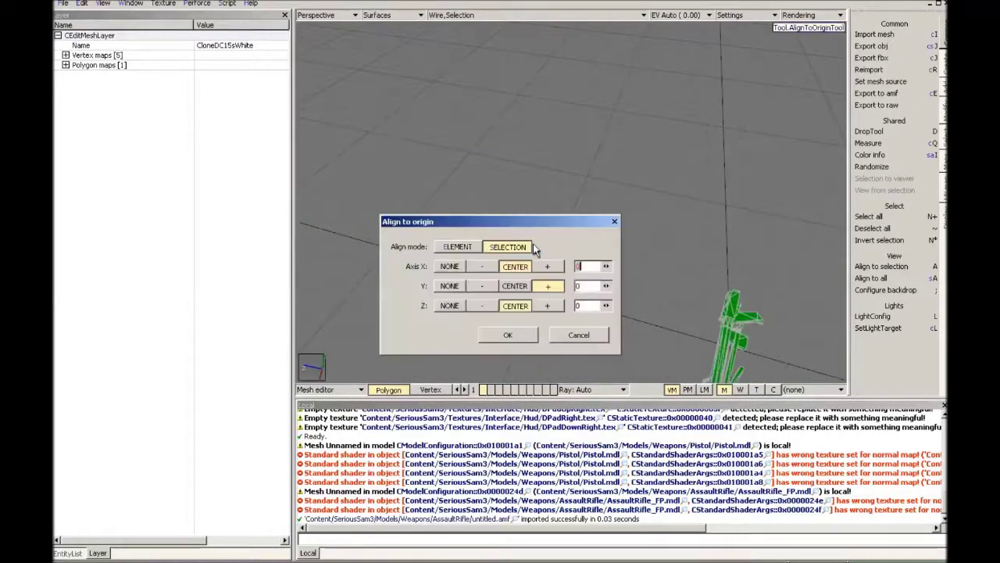
pyautogui.click(515, 336)
pyautogui.moveTo(565, 223)
pyautogui.mouseDown(button='middle')
pyautogui.moveTo(664, 301)
pyautogui.moveTo(539, 196)
pyautogui.moveTo(548, 217)
pyautogui.mouseUp(button='middle')
# Step: Turn on the display of skeletons and shift the blaster mesh toward the weapon's bones
pyautogui.click(798, 15)
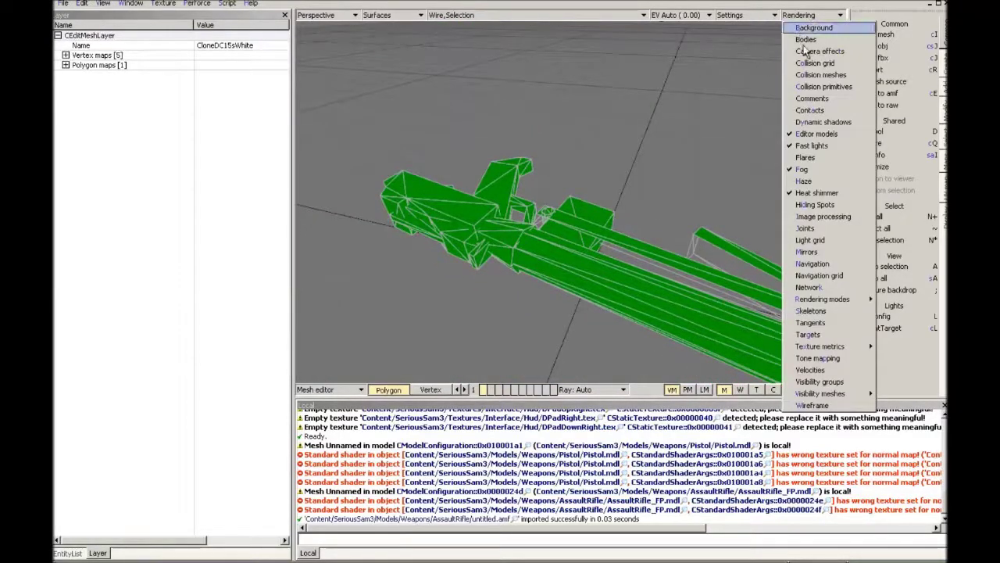
pyautogui.click(816, 312)
pyautogui.moveTo(752, 269); pyautogui.dragTo(313, 266, button='middle')
pyautogui.moveTo(627, 138); pyautogui.dragTo(501, 153)
pyautogui.moveTo(501, 152); pyautogui.dragTo(589, 123, button='right')
# Step: Move the blaster mesh further forward along the skeleton and set the viewport shading to Visibility
pyautogui.press('Tab')
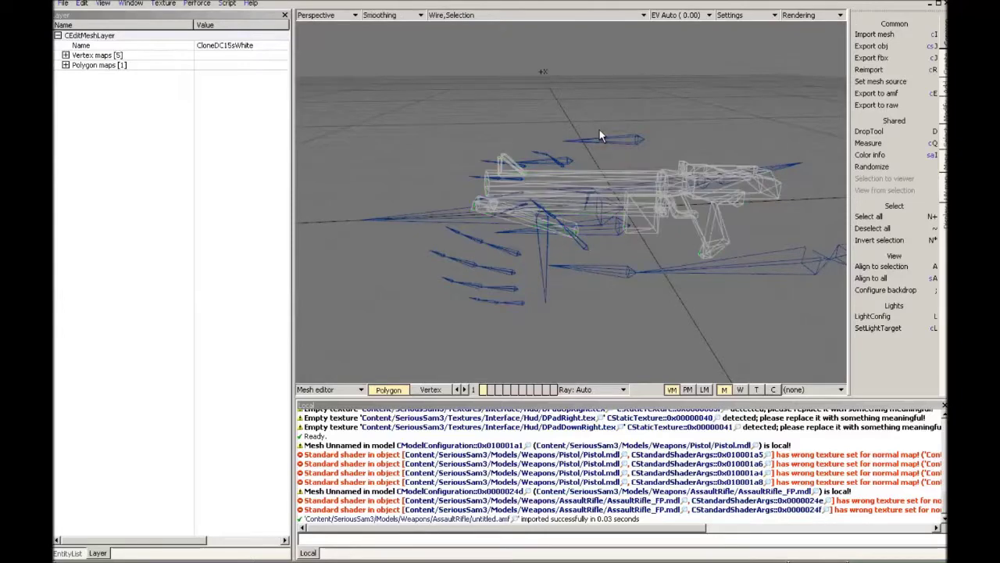
pyautogui.moveTo(598, 128); pyautogui.dragTo(581, 194, button='middle')
pyautogui.press('Escape')
pyautogui.doubleClick(590, 225)
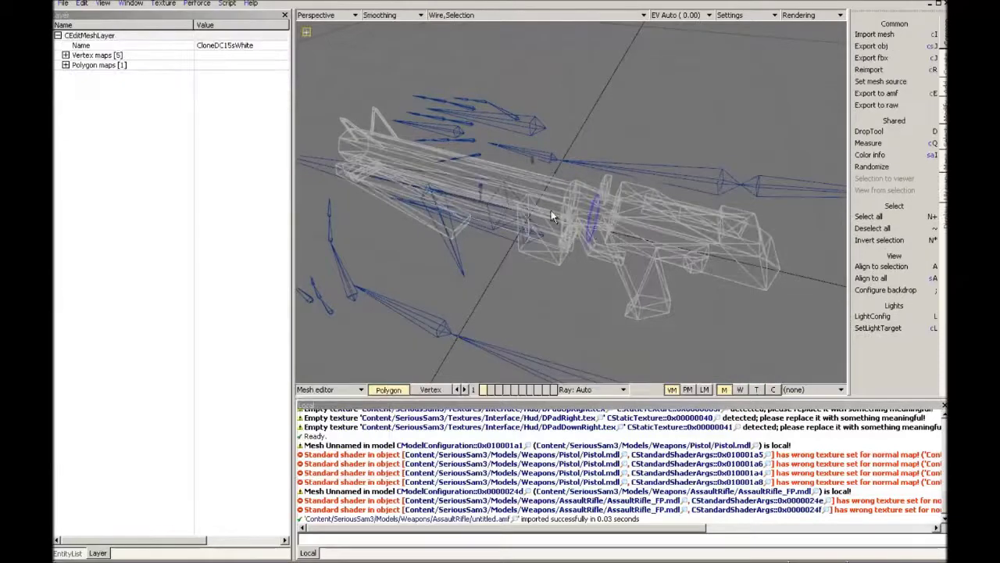
pyautogui.moveTo(558, 207); pyautogui.dragTo(467, 186)
pyautogui.press('pagedown')
pyautogui.press('pagedown')
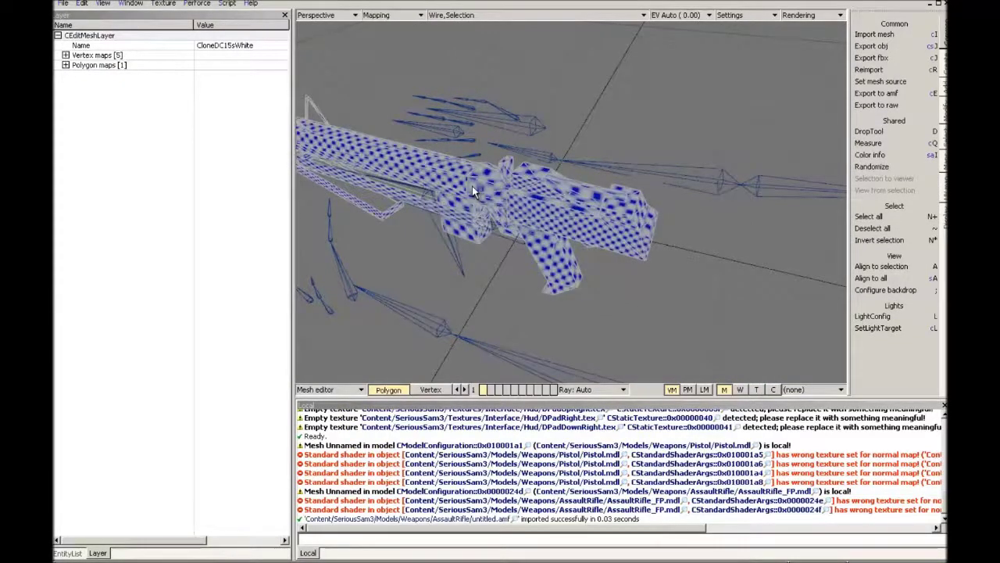
pyautogui.press('pageup')
# Step: Translate the blaster mesh vertically and sideways to line it up with the weapon skeleton, viewed from behind
pyautogui.moveTo(472, 186); pyautogui.dragTo(541, 141, button='middle')
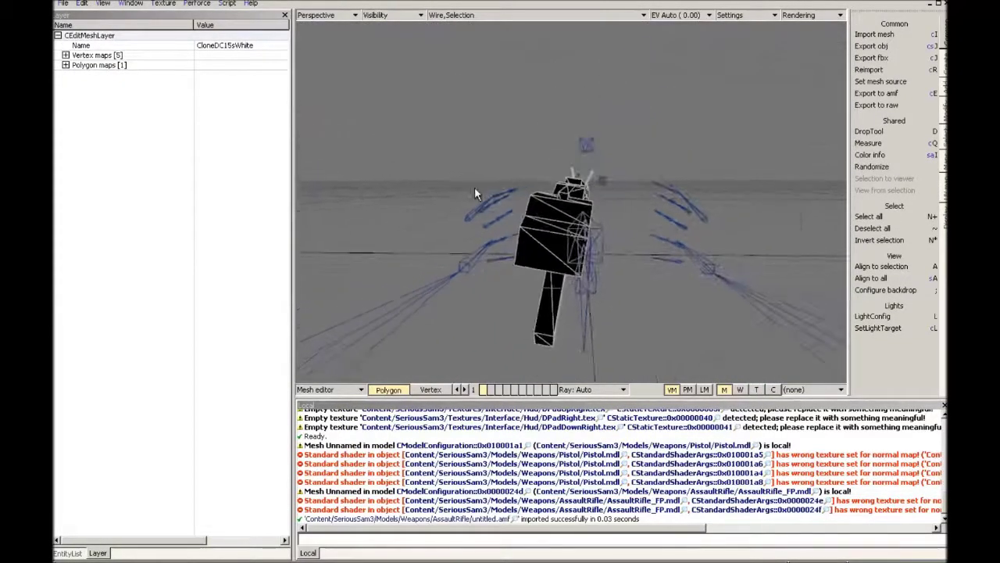
pyautogui.press('t')
pyautogui.moveTo(570, 242); pyautogui.dragTo(572, 270)
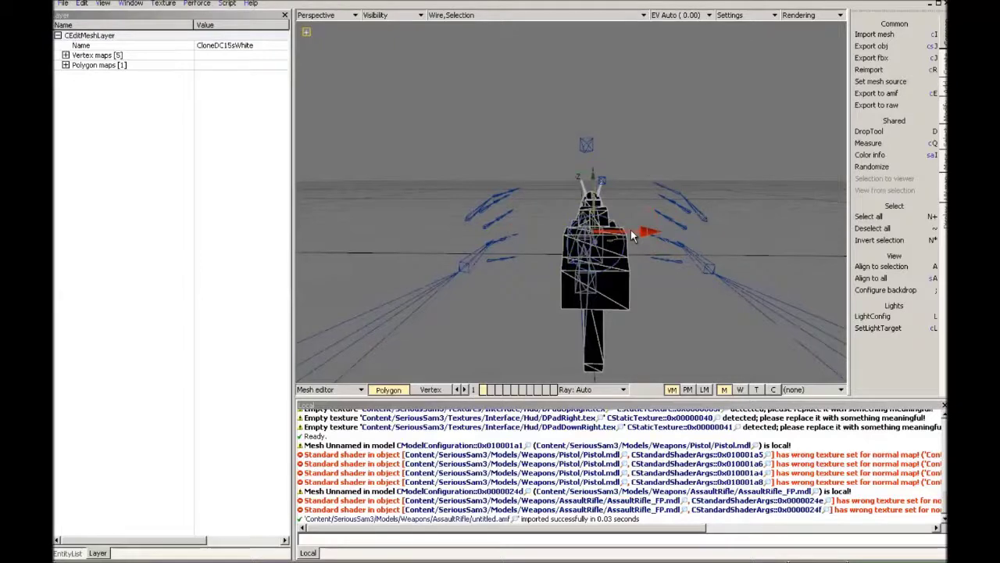
pyautogui.moveTo(631, 230); pyautogui.dragTo(626, 233)
pyautogui.scroll(-3, 626, 232)
pyautogui.moveTo(626, 232); pyautogui.dragTo(600, 192, button='middle')
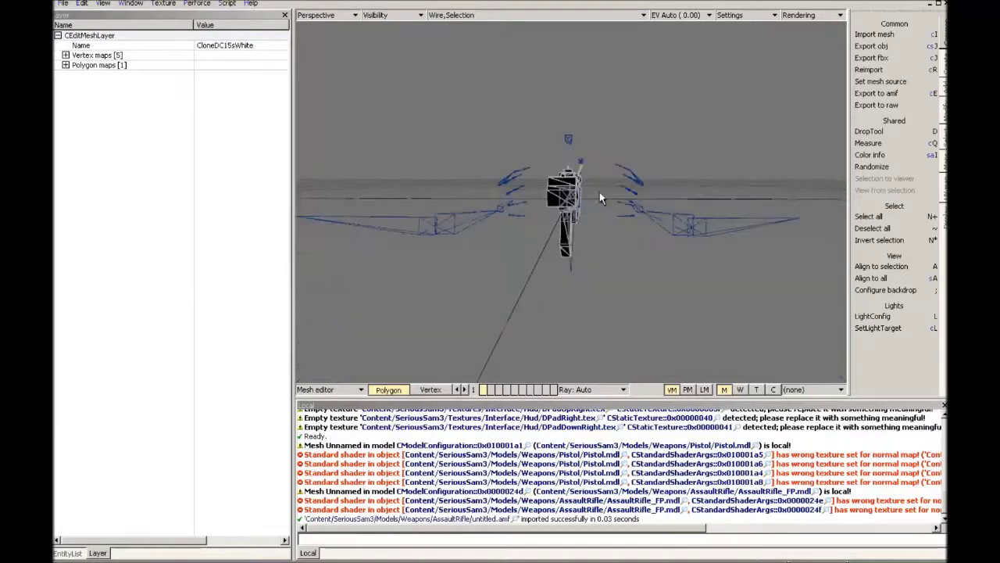
pyautogui.moveTo(611, 194); pyautogui.dragTo(615, 192)
# Step: Examine the blaster's fit against the arm and hand bones from several angles in both the mesh editor and the model editor
pyautogui.moveTo(615, 192); pyautogui.dragTo(559, 199, button='middle')
pyautogui.scroll(4, 615, 192)
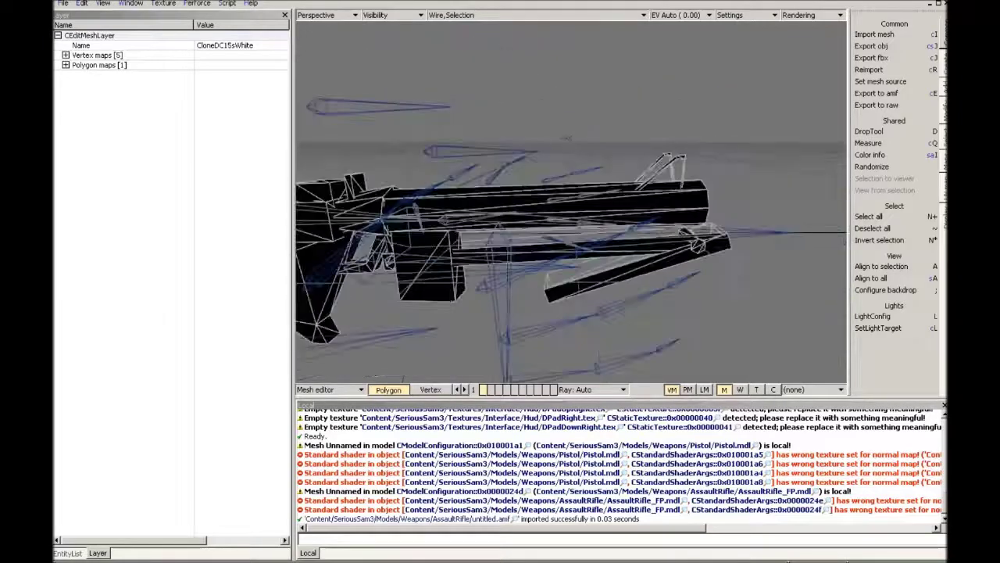
pyautogui.scroll(-4, 615, 191)
pyautogui.press('Escape')
pyautogui.press('a')
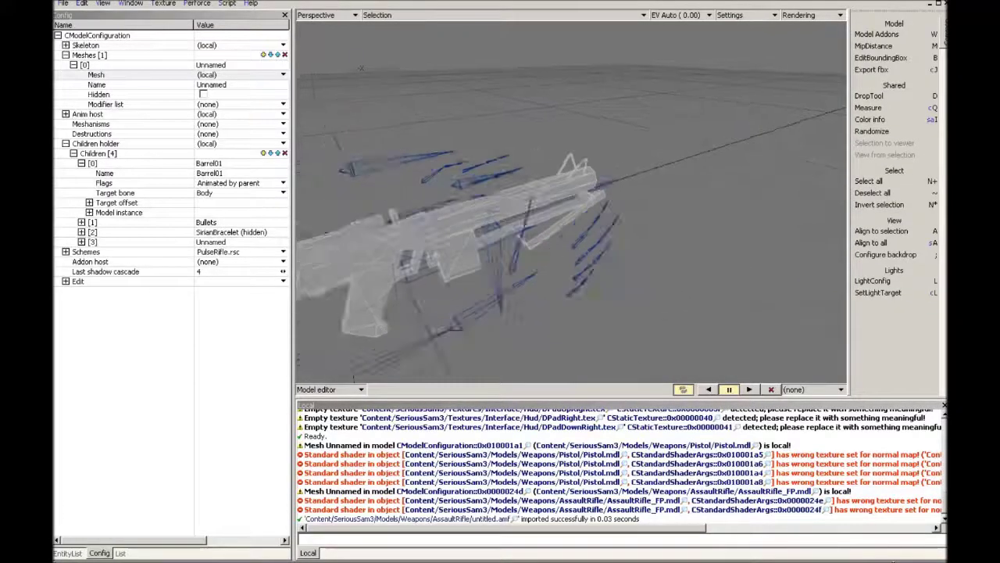
pyautogui.moveTo(508, 157); pyautogui.dragTo(536, 129, button='middle')
pyautogui.scroll(-5, 493, 138)
pyautogui.scroll(3, 495, 137)
pyautogui.moveTo(616, 194); pyautogui.dragTo(541, 236, button='middle')
pyautogui.doubleClick(616, 193)
pyautogui.scroll(4, 578, 207)
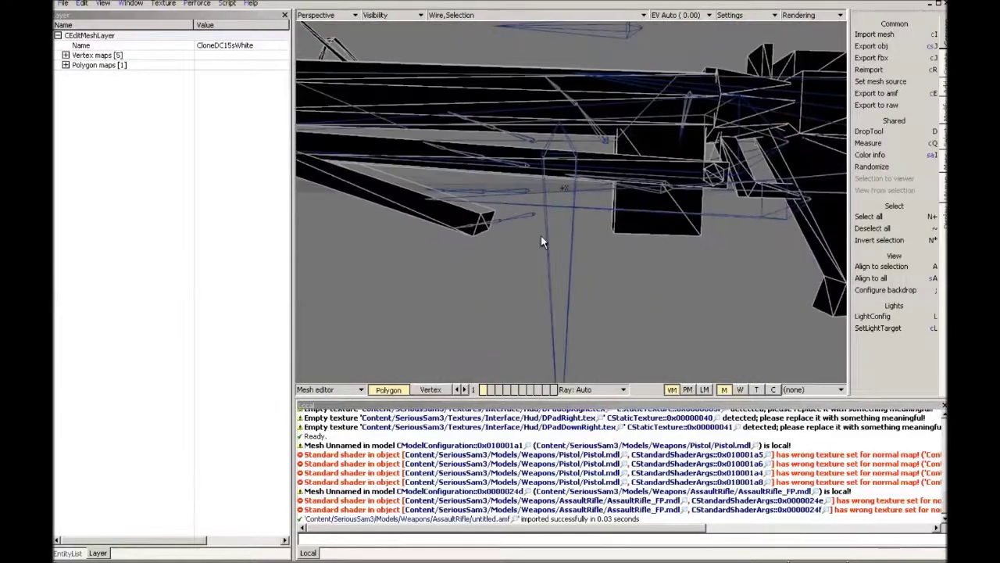
pyautogui.scroll(-3, 653, 207)
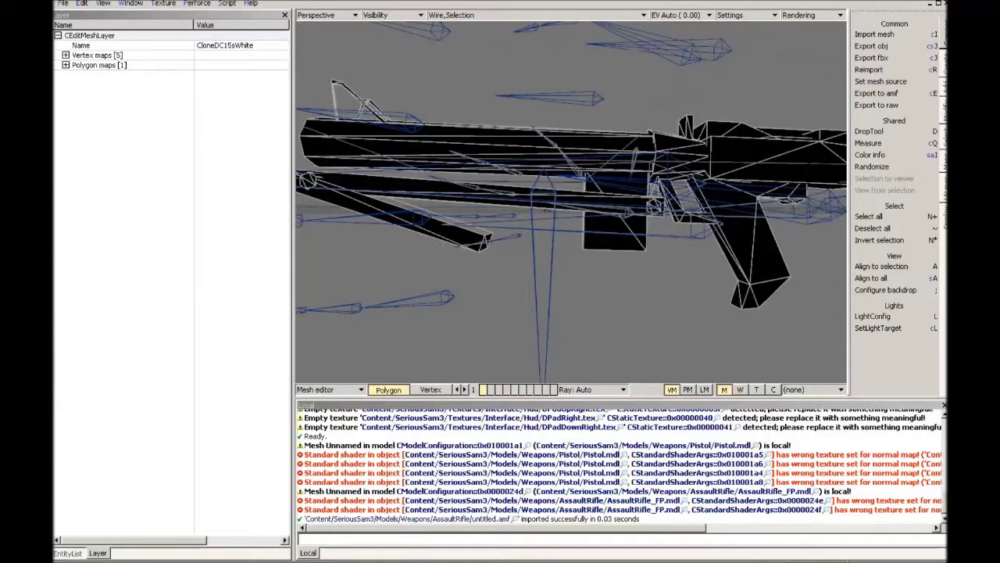
pyautogui.moveTo(653, 207)
pyautogui.mouseDown(button='middle')
pyautogui.moveTo(637, 199)
pyautogui.moveTo(653, 226)
pyautogui.mouseUp(button='middle')
pyautogui.scroll(-2, 652, 207)
pyautogui.press('Escape')
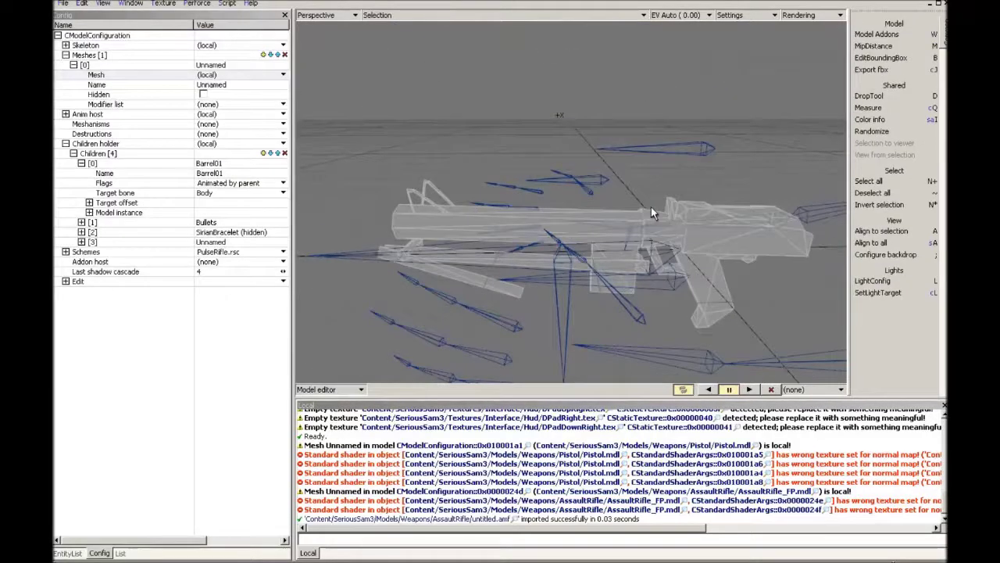
pyautogui.doubleClick(651, 207)
pyautogui.doubleClick(614, 214)
pyautogui.scroll(-3, 619, 227)
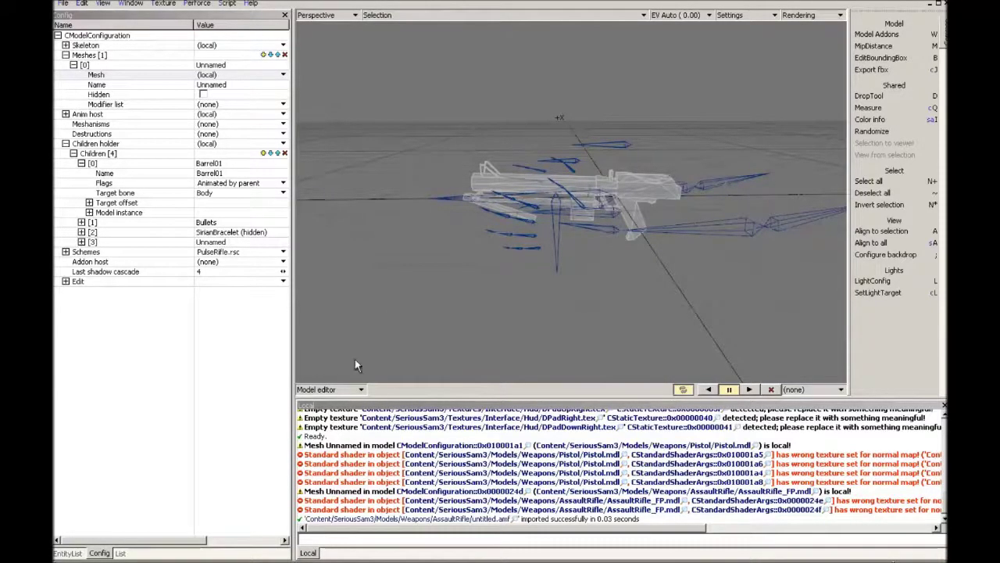
# Step: Move the blaster mesh slightly forward in the mesh editor so its grip meets the hand bone, and return to the model editor
pyautogui.doubleClick(487, 212)
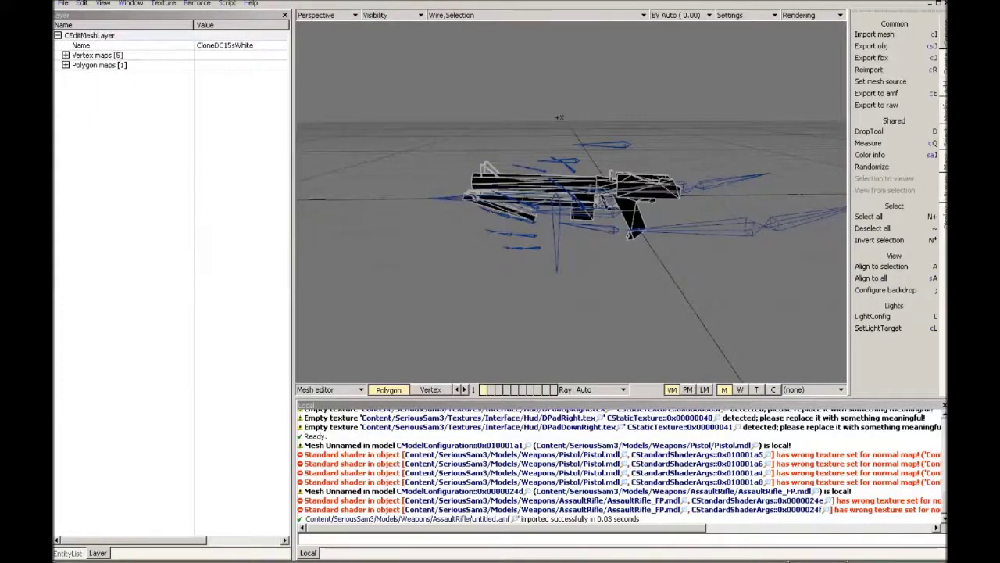
pyautogui.scroll(2, 487, 212)
pyautogui.moveTo(529, 235); pyautogui.dragTo(528, 215, button='middle')
pyautogui.press('r')
pyautogui.moveTo(528, 215); pyautogui.dragTo(530, 214)
pyautogui.moveTo(611, 214); pyautogui.dragTo(566, 216)
pyautogui.press('Escape')
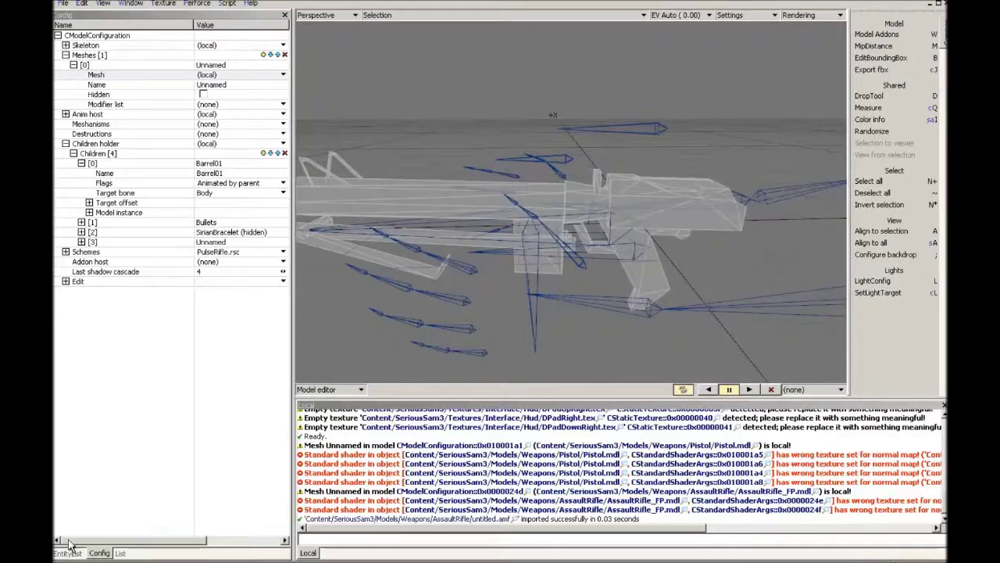
# Step: Collapse the Children holder in the model configuration and switch back to the Mesh editor
pyautogui.click(66, 552)
pyautogui.click(99, 553)
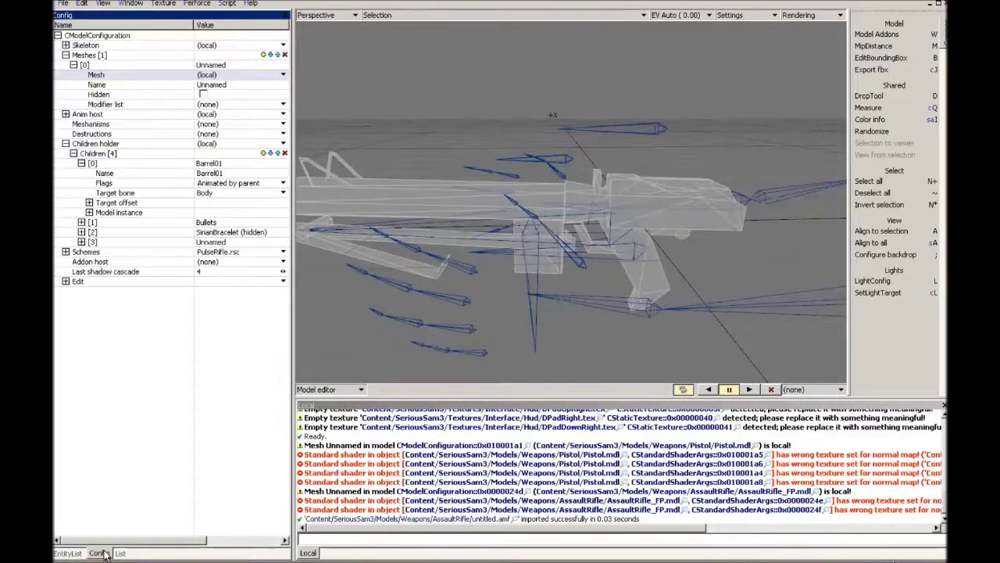
pyautogui.doubleClick(112, 145)
pyautogui.click(328, 389)
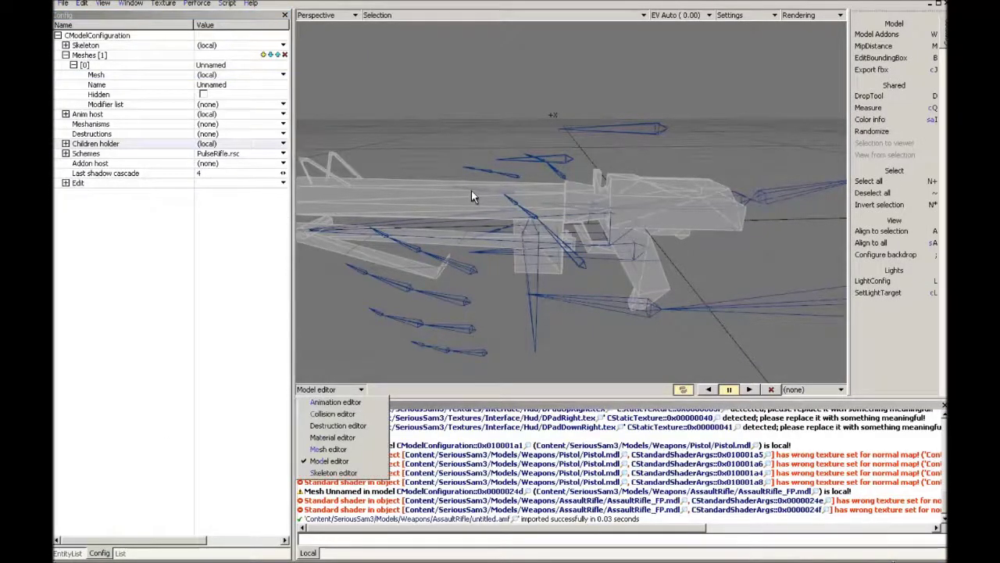
pyautogui.click(328, 448)
pyautogui.click(99, 553)
# Step: Create a texture from guntexture.tga in the AssaultRifle folder, using the opaque (32-bit) format
pyautogui.click(164, 5)
pyautogui.click(181, 17)
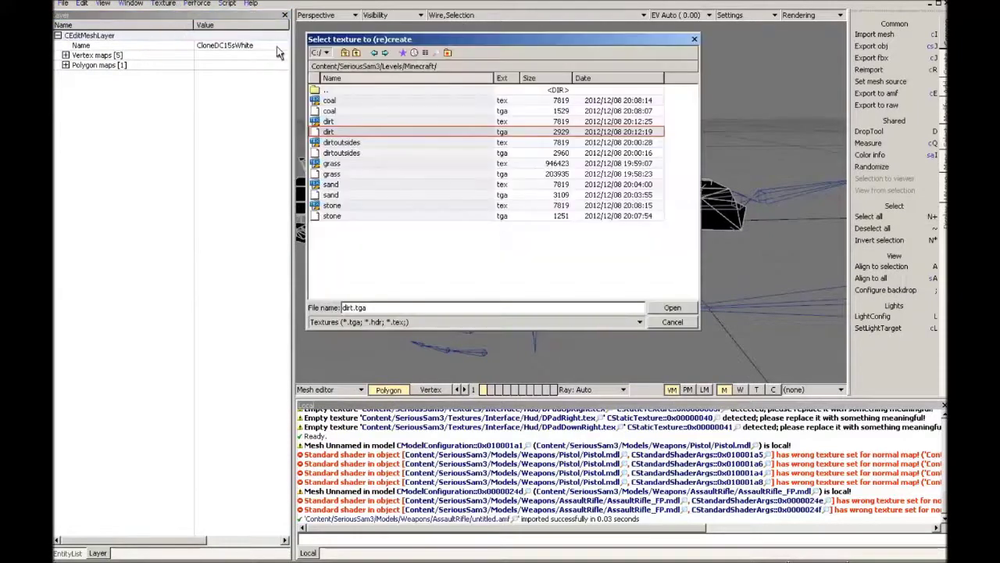
pyautogui.click(379, 55)
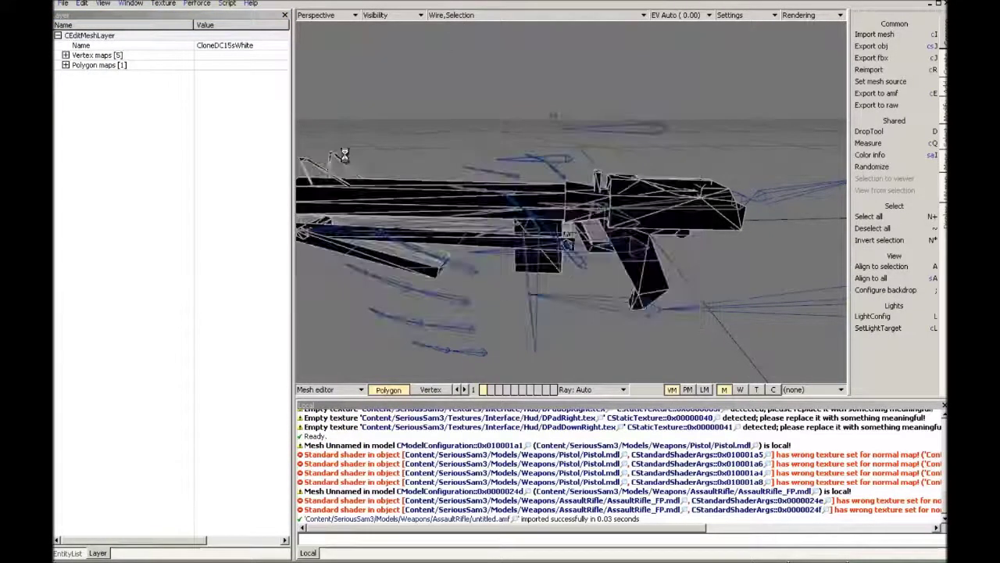
pyautogui.doubleClick(344, 143)
pyautogui.click(720, 182)
pyautogui.click(720, 180)
pyautogui.click(721, 189)
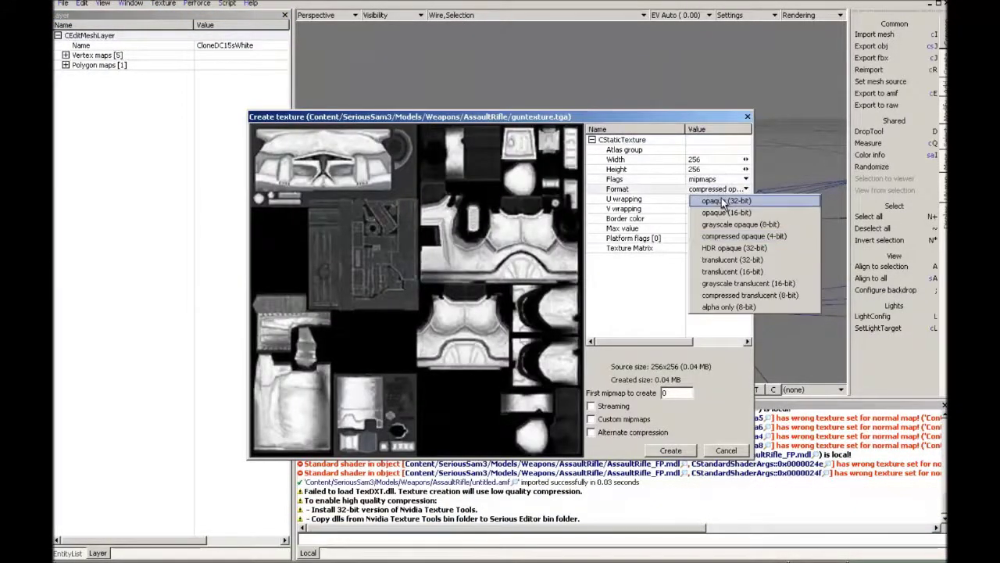
pyautogui.click(721, 201)
pyautogui.click(671, 450)
# Step: Create a new local material for the CloneDC15sWhite polygon map and assign it the Standard shader
pyautogui.doubleClick(117, 65)
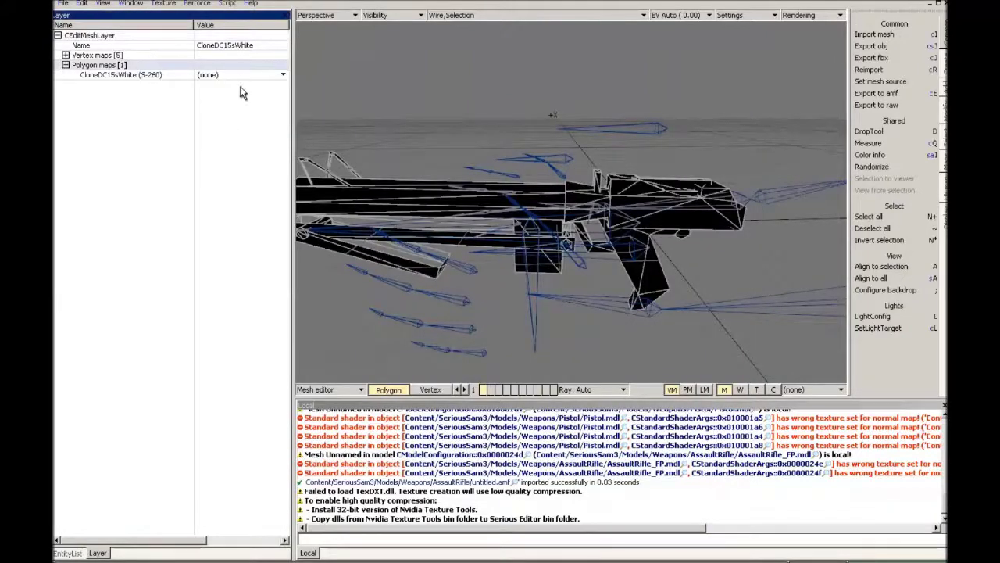
pyautogui.click(283, 74)
pyautogui.moveTo(250, 87)
pyautogui.click(335, 88)
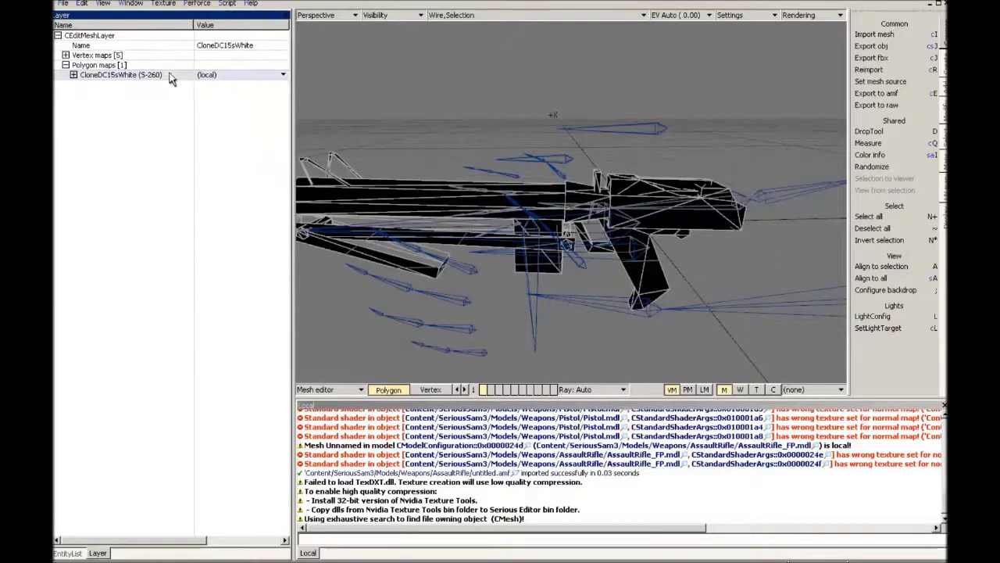
pyautogui.doubleClick(169, 75)
pyautogui.click(283, 94)
pyautogui.click(220, 100)
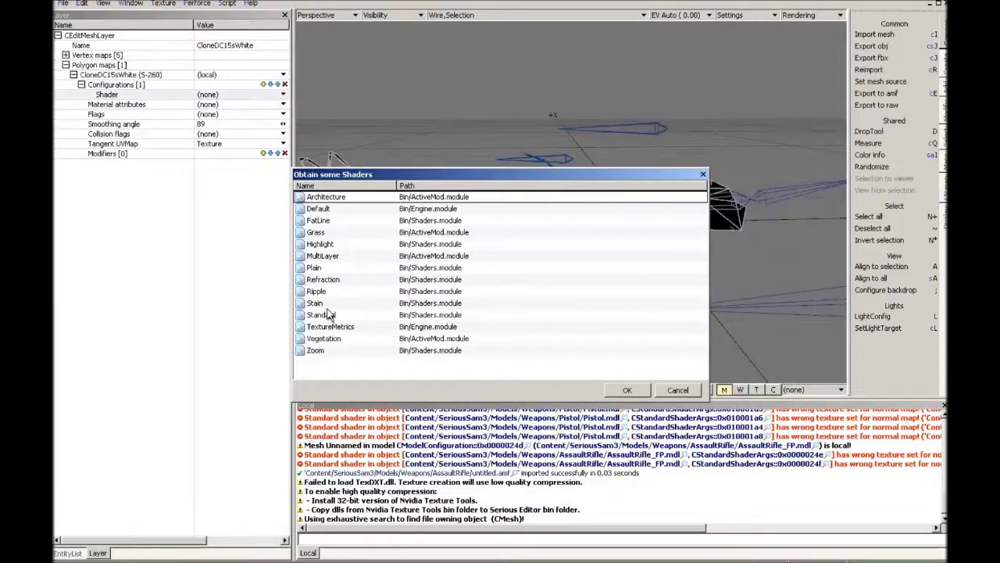
pyautogui.doubleClick(330, 314)
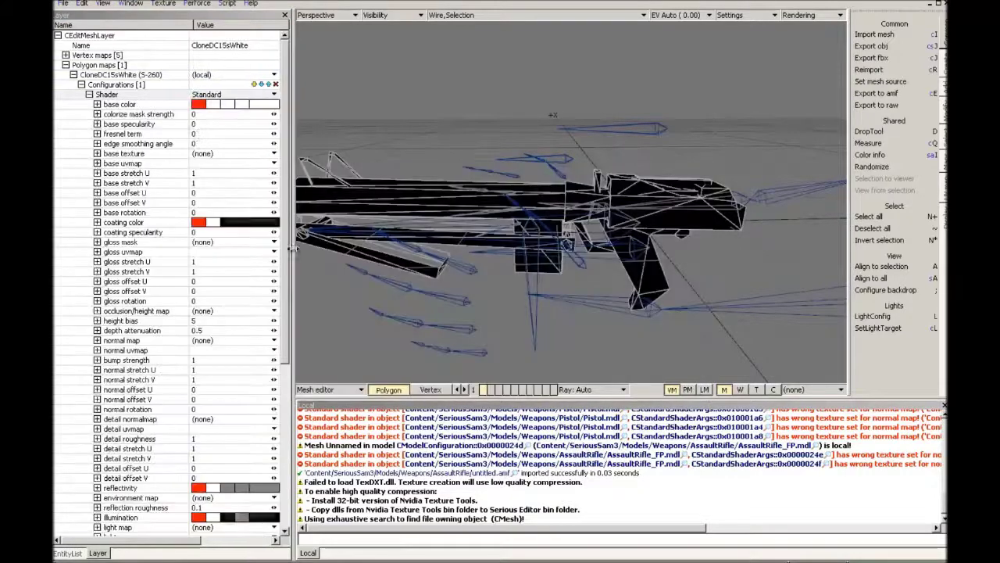
# Step: Set the shader's base uvmap to UVMap and its base texture to guntexture.tex from the AssaultRifle folder
pyautogui.click(214, 155)
pyautogui.click(215, 175)
pyautogui.click(375, 52)
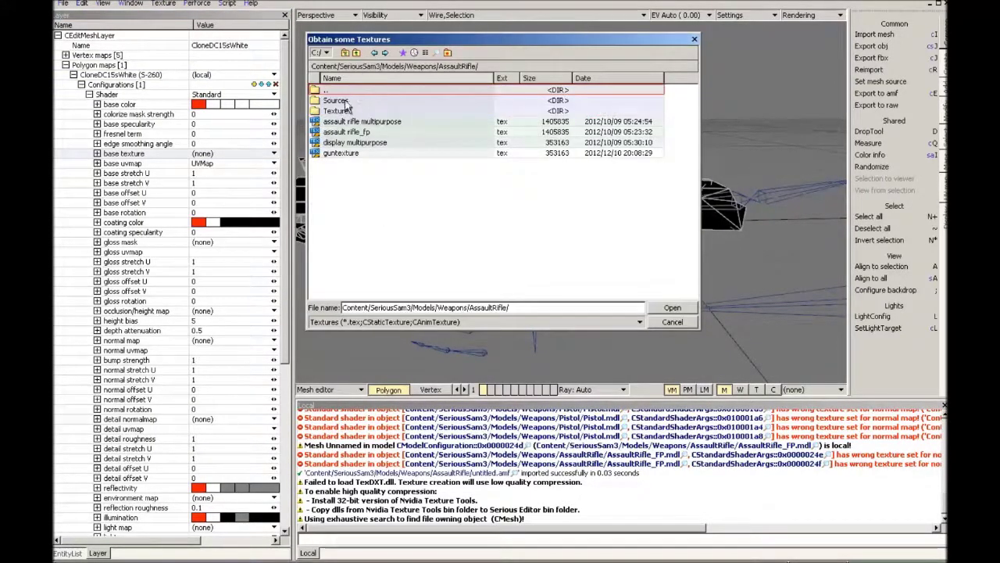
pyautogui.doubleClick(341, 154)
# Step: Set the perspective viewport's display mode to Shader to show the blaster with its texture
pyautogui.press('pagedown')
pyautogui.press('pagedown')
pyautogui.press('pagedown')
pyautogui.press('pagedown')
pyautogui.press('pagedown')
pyautogui.press('pagedown')
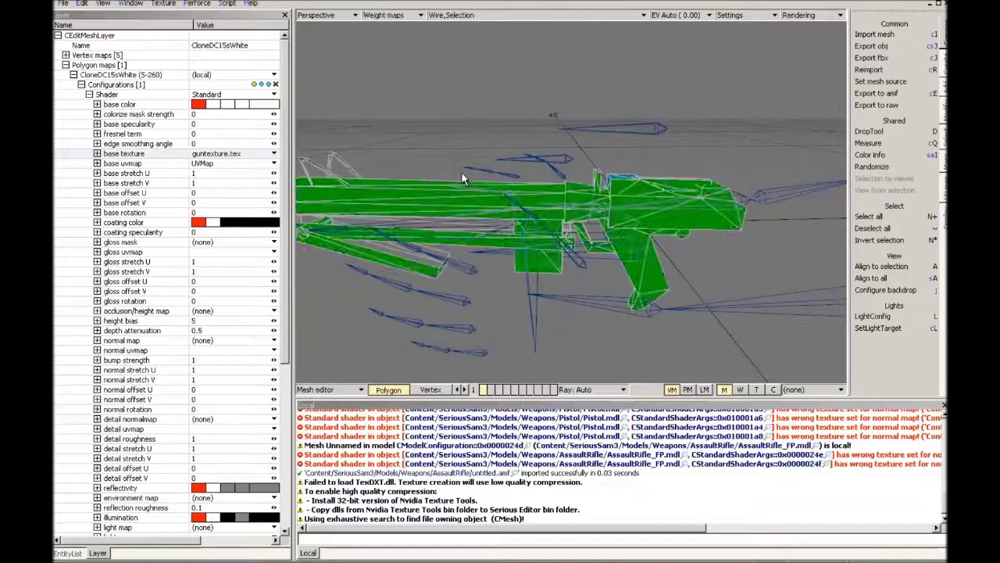
pyautogui.press('pagedown')
pyautogui.press('pagedown')
pyautogui.press('pagedown')
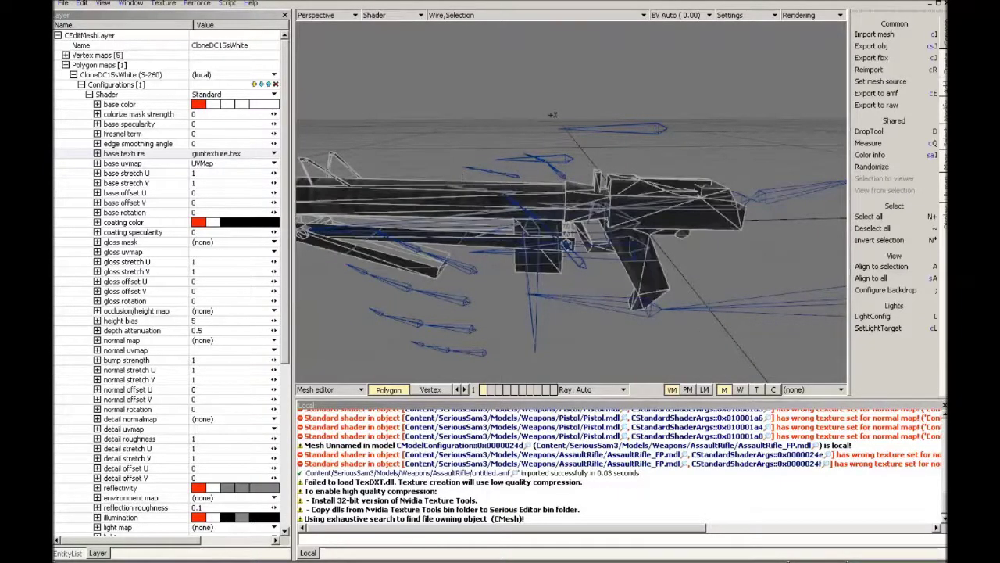
# Step: Turn off the wireframe overlay and inspect the textured blaster up close
pyautogui.moveTo(462, 172)
pyautogui.mouseDown(button='middle')
pyautogui.moveTo(469, 195)
pyautogui.moveTo(462, 172)
pyautogui.mouseUp(button='middle')
pyautogui.click(439, 17)
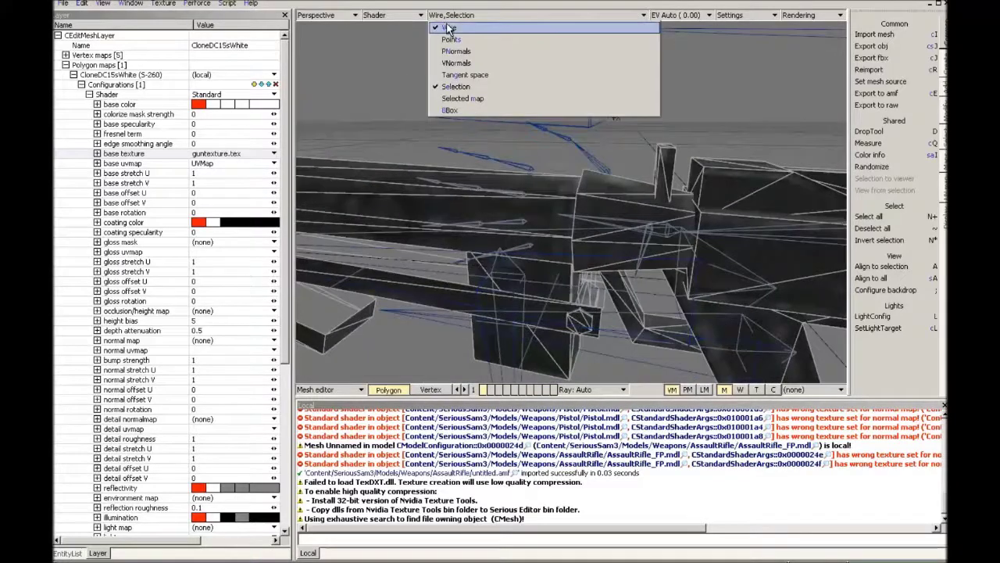
pyautogui.click(449, 28)
pyautogui.moveTo(584, 198); pyautogui.dragTo(313, 200, button='middle')
pyautogui.moveTo(438, 200); pyautogui.dragTo(751, 201, button='middle')
# Step: Switch to the Model editor and show the model's configuration
pyautogui.press('Escape')
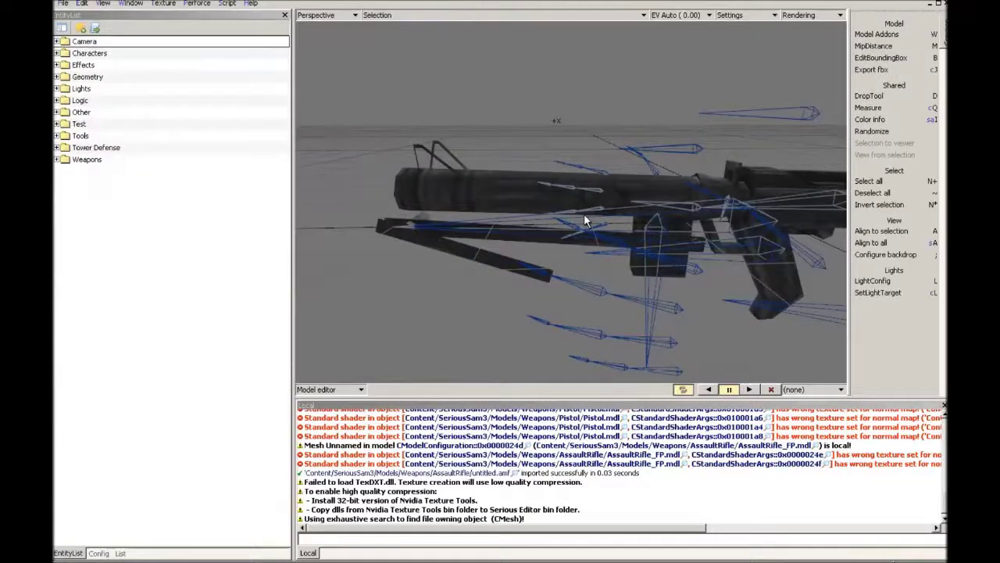
pyautogui.moveTo(584, 214); pyautogui.dragTo(606, 238, button='middle')
pyautogui.press('Tab')
pyautogui.press('Escape')
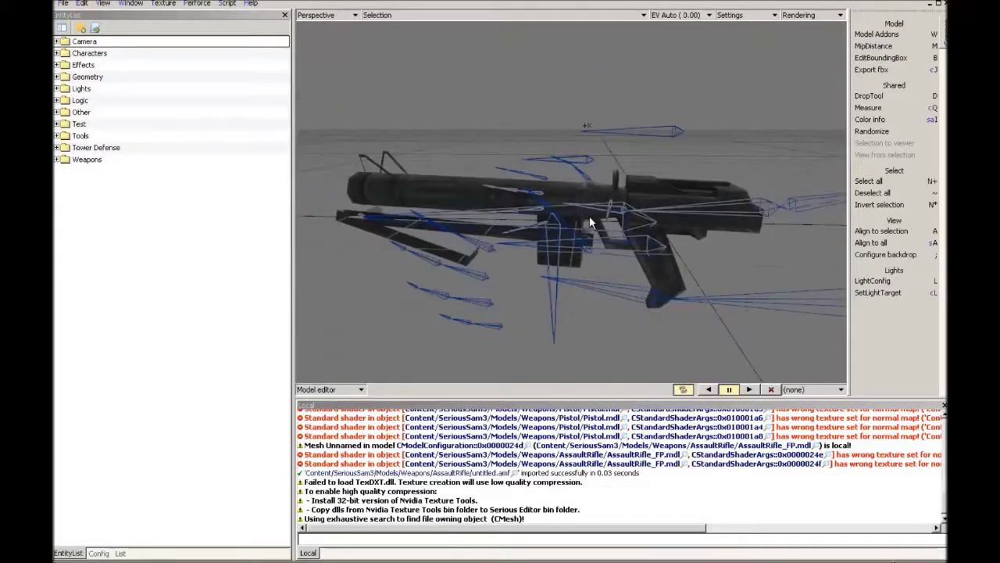
pyautogui.press('Tab')
pyautogui.press('Return')
pyautogui.press('Escape')
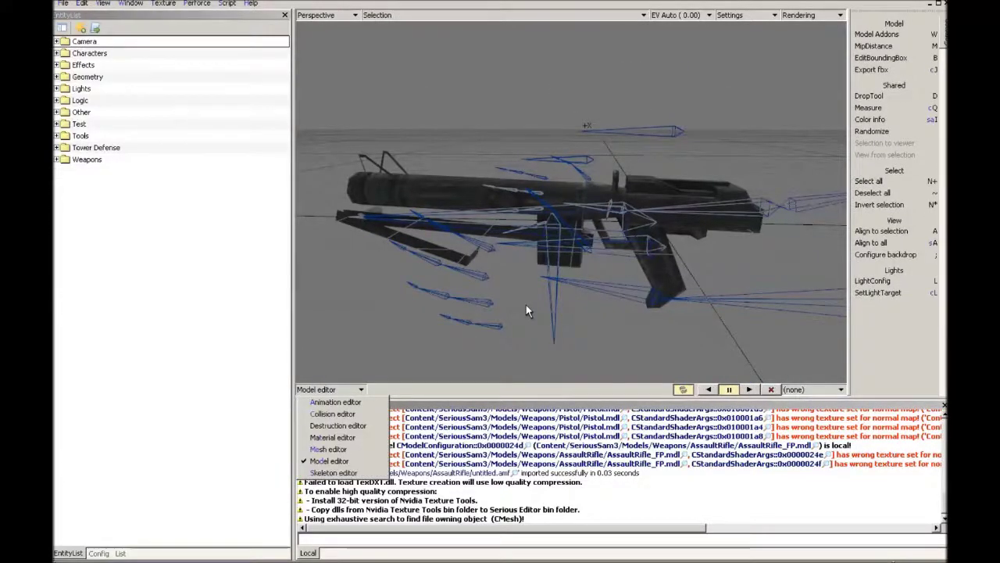
pyautogui.click(100, 554)
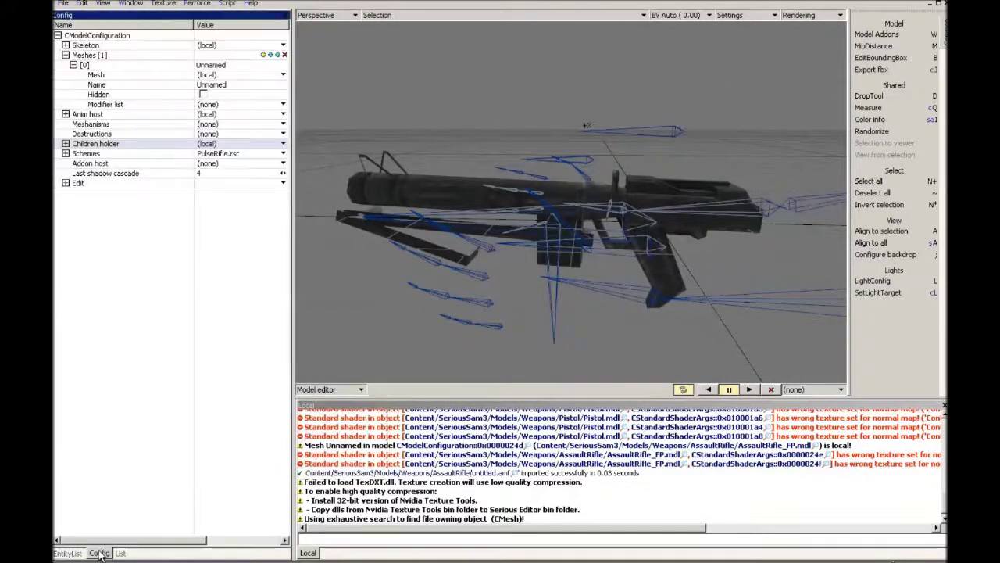
# Step: Add a second mesh entry to the model configuration and expand its properties
pyautogui.doubleClick(128, 53)
pyautogui.click(263, 55)
pyautogui.doubleClick(140, 53)
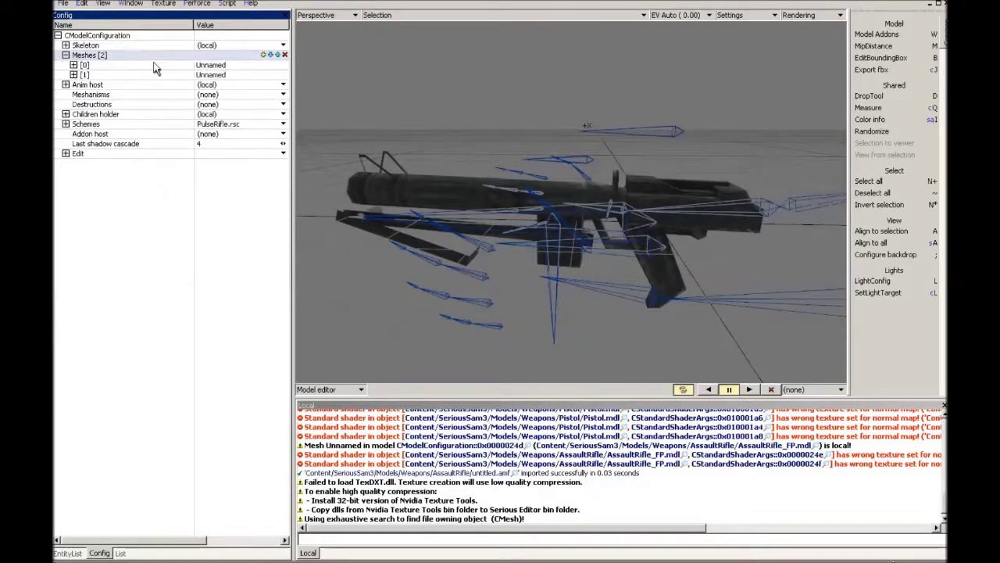
pyautogui.doubleClick(196, 75)
pyautogui.click(252, 85)
pyautogui.click(253, 94)
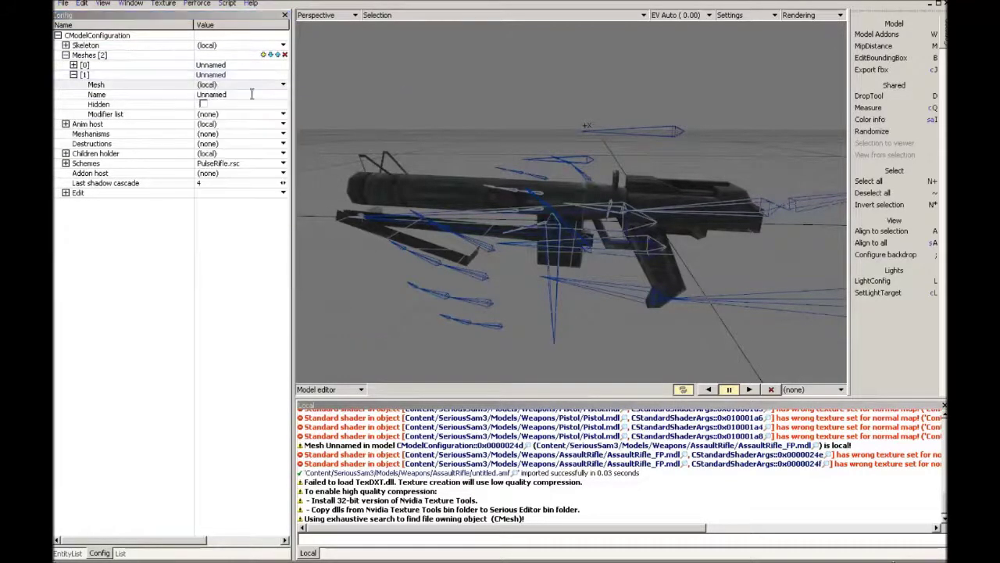
# Step: Assign Arms.bmf as the mesh of entry [1] and view the arms together with the blaster
pyautogui.click(215, 86)
pyautogui.click(221, 108)
pyautogui.click(373, 52)
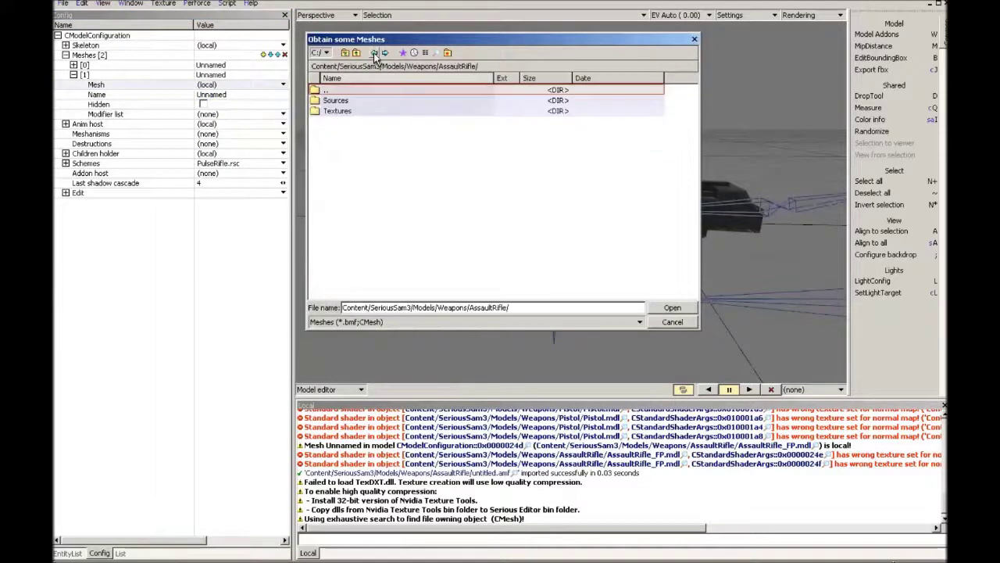
pyautogui.doubleClick(334, 90)
pyautogui.click(352, 97)
pyautogui.doubleClick(353, 100)
pyautogui.doubleClick(351, 100)
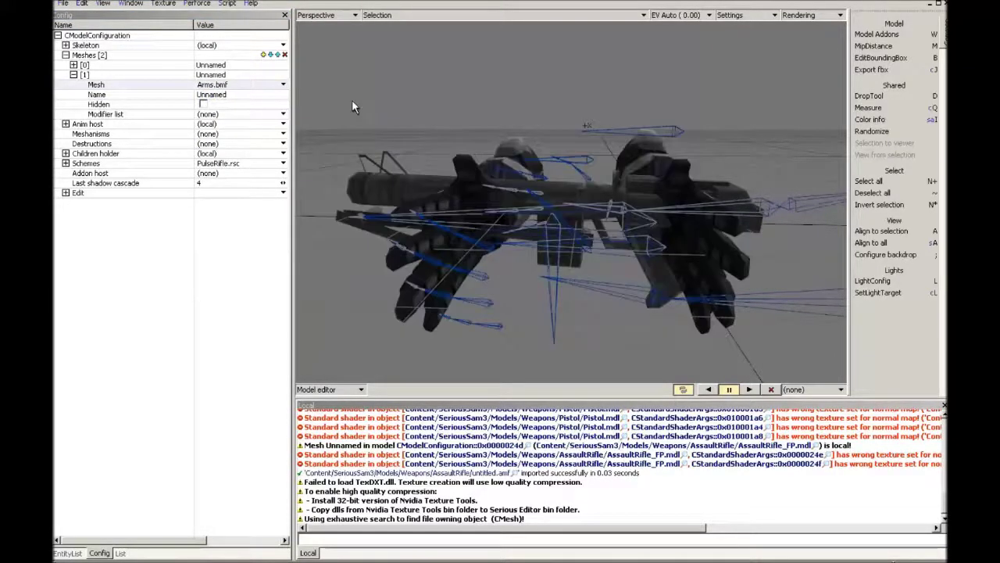
pyautogui.moveTo(633, 240); pyautogui.dragTo(626, 228, button='middle')
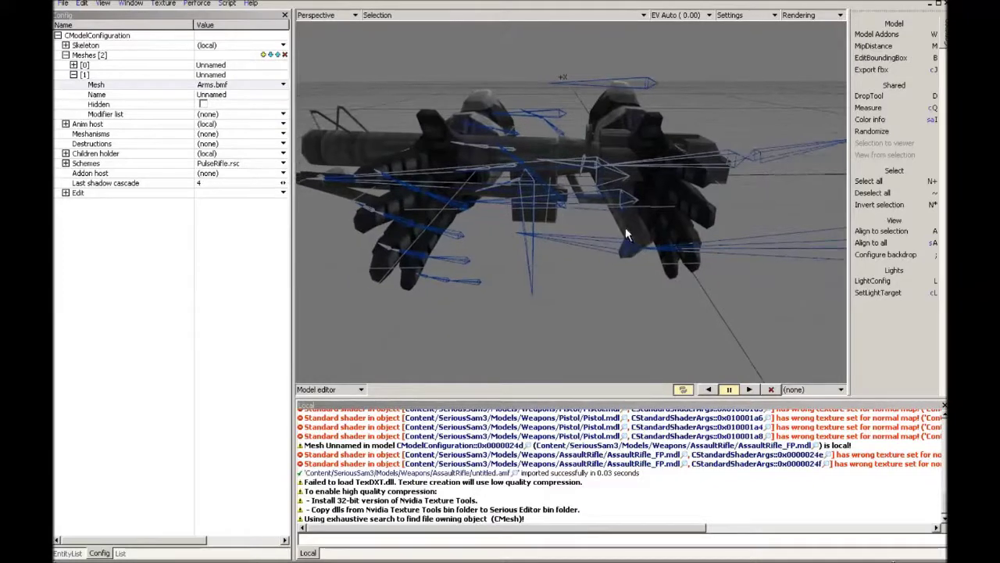
pyautogui.moveTo(602, 108); pyautogui.dragTo(601, 98, button='middle')
pyautogui.moveTo(602, 187); pyautogui.dragTo(530, 111, button='right')
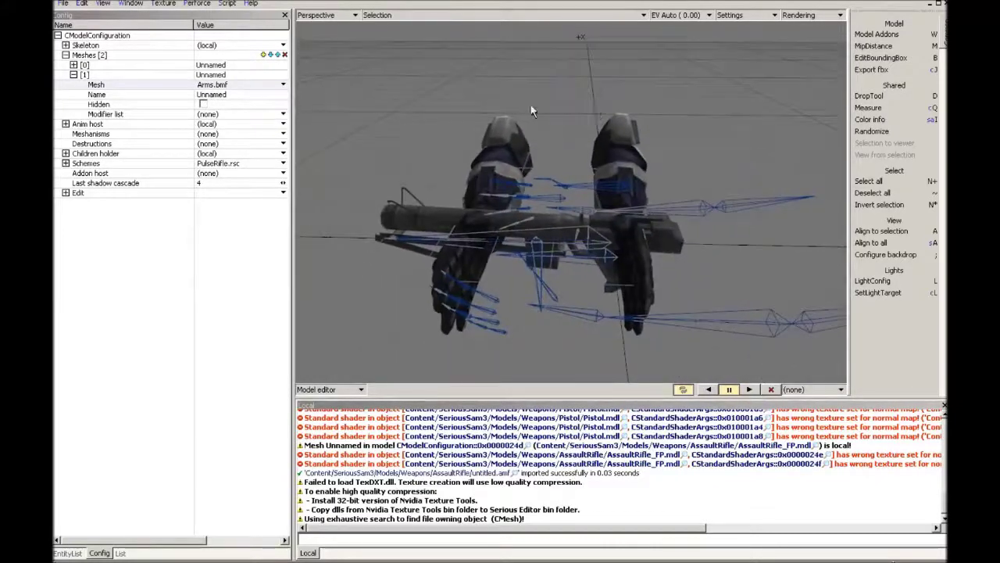
# Step: Switch to the Mesh editor and examine how the arms mesh sits against the blaster, selecting polygons on one arm
pyautogui.doubleClick(92, 76)
pyautogui.doubleClick(92, 77)
pyautogui.press('Tab')
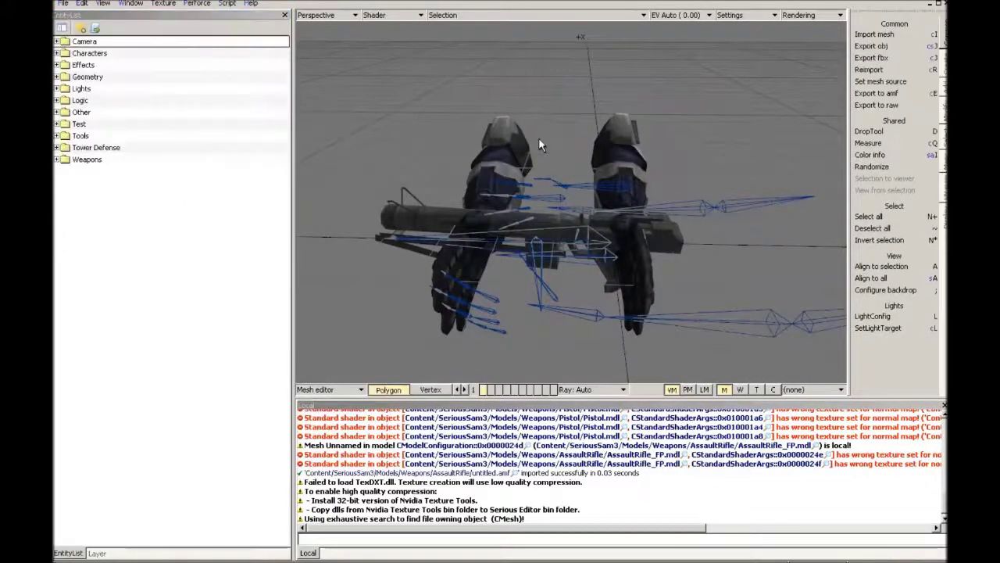
pyautogui.press('r')
pyautogui.press('r')
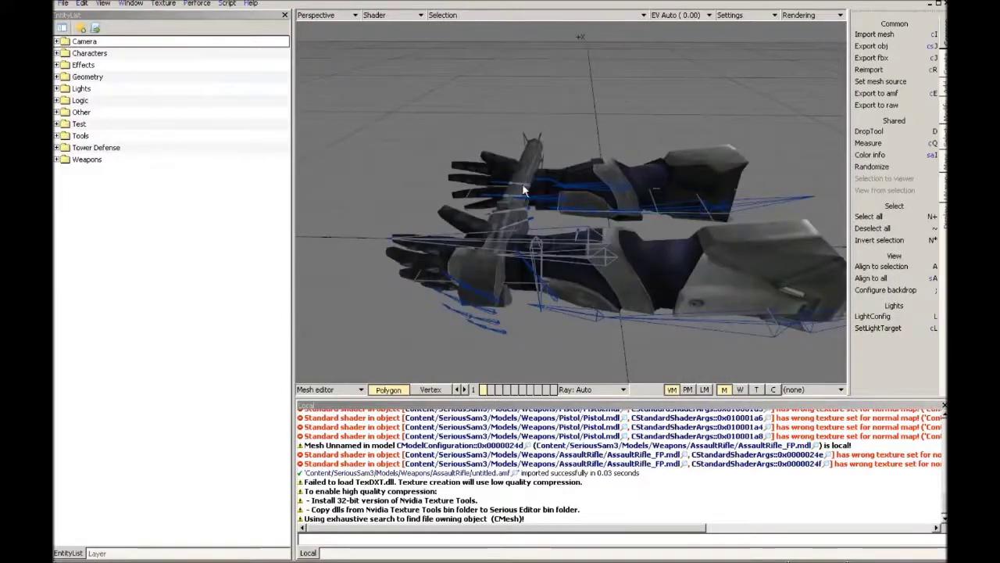
pyautogui.keyDown('shift'); pyautogui.click(508, 215); pyautogui.keyUp('shift')
pyautogui.keyDown('shift'); pyautogui.click(513, 215); pyautogui.keyUp('shift')
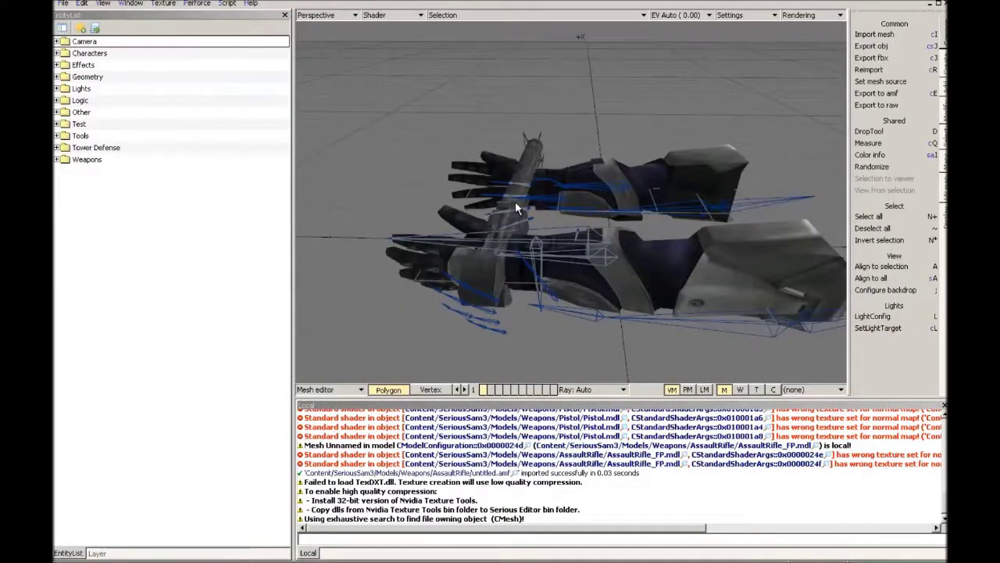
pyautogui.moveTo(515, 201); pyautogui.dragTo(506, 253, button='right')
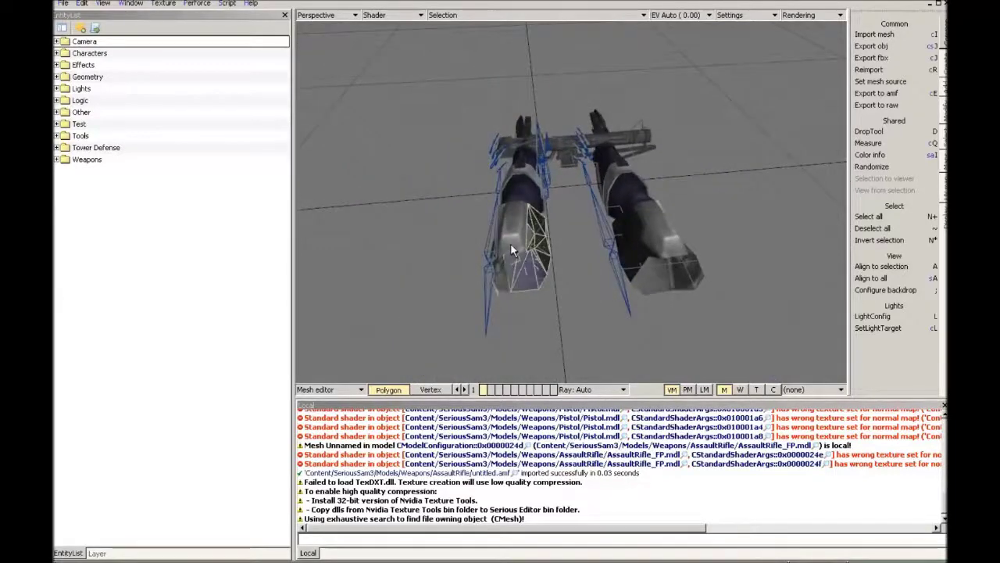
pyautogui.click(513, 237)
# Step: Return to the Model editor and expand mesh entry [0] in the configuration
pyautogui.hotkey('ctrl', 'Tab')
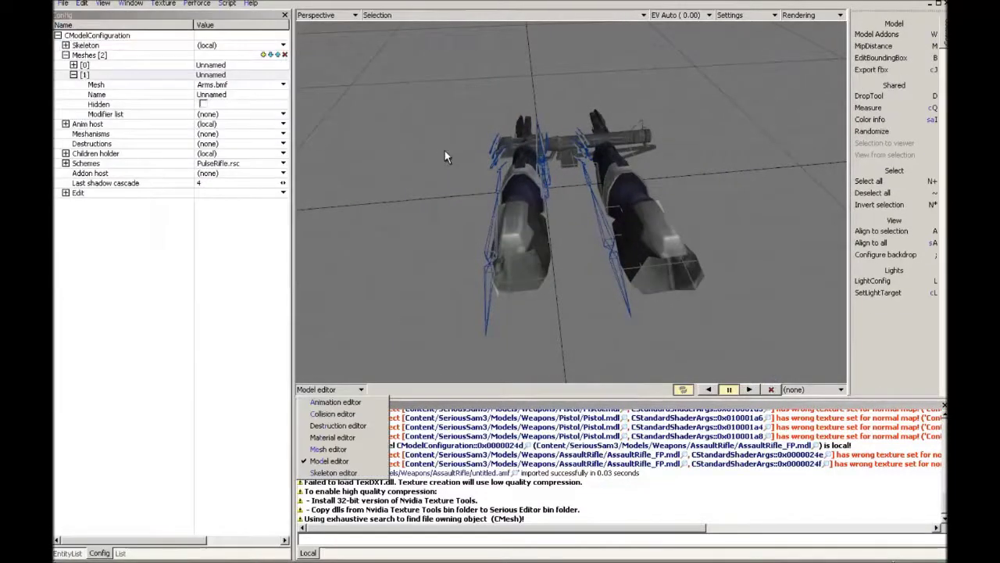
pyautogui.doubleClick(144, 65)
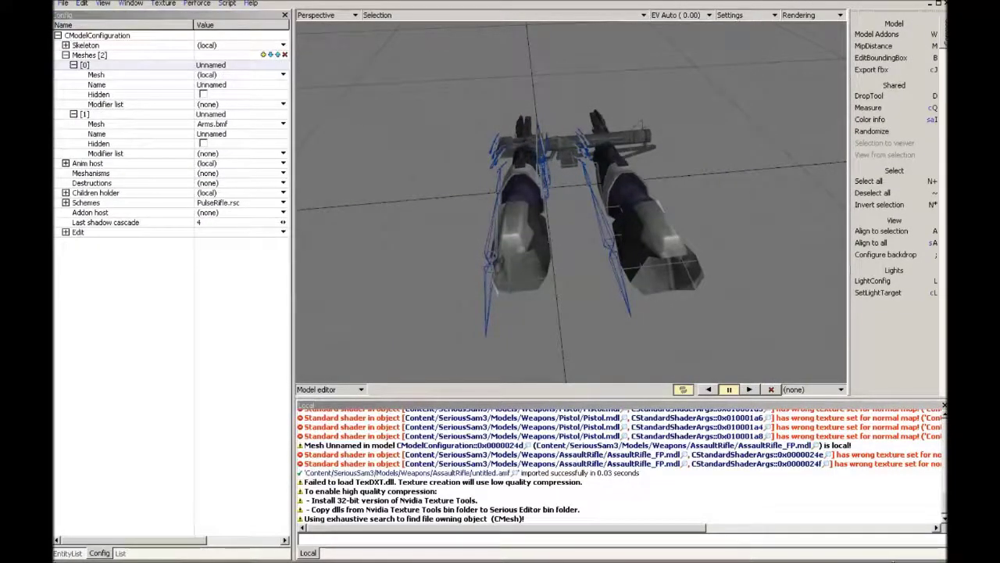